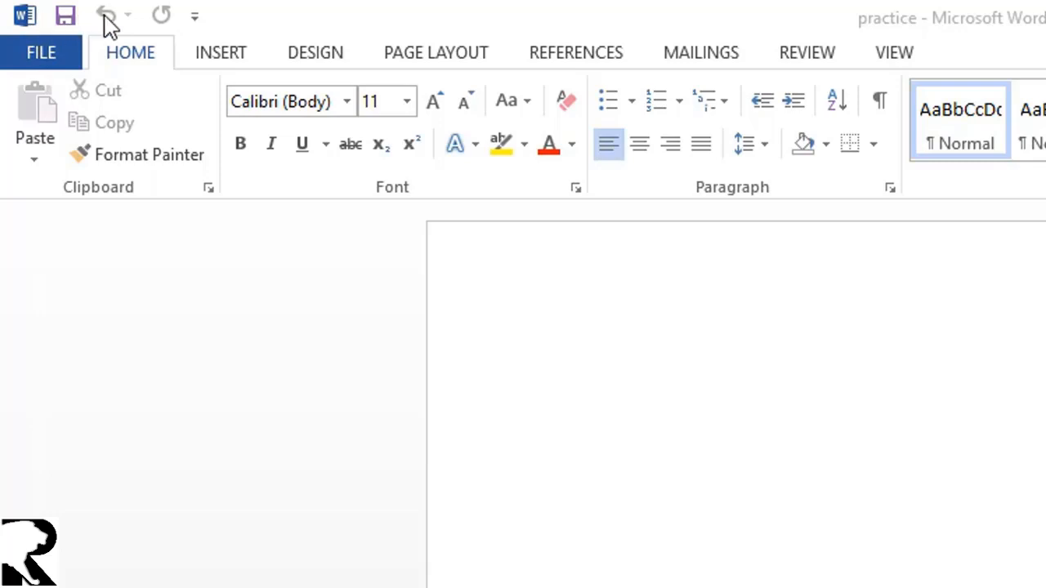
Step: Add the New command to the Quick Access Toolbar
click(24, 23)
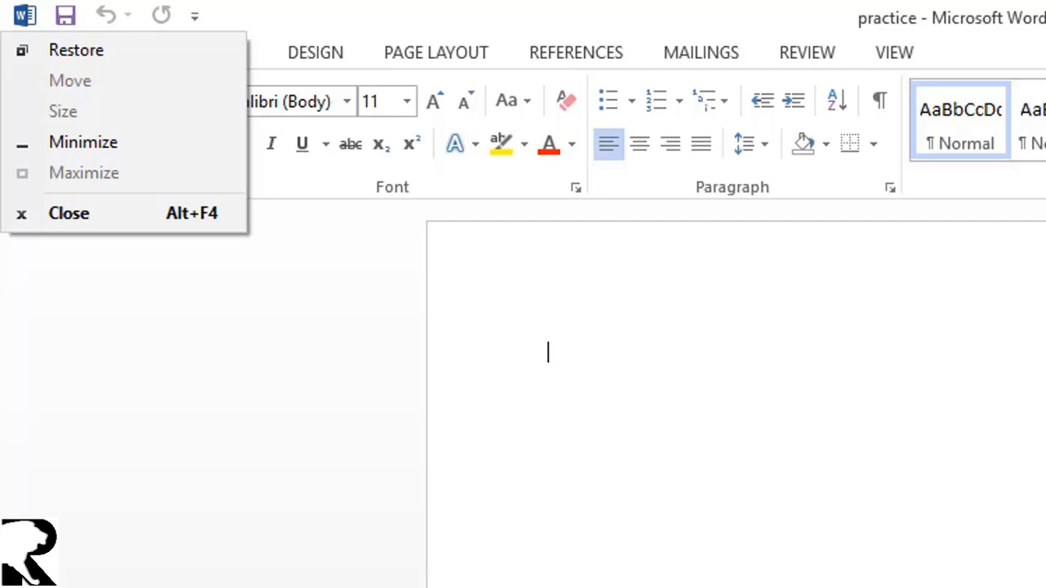
key(Escape)
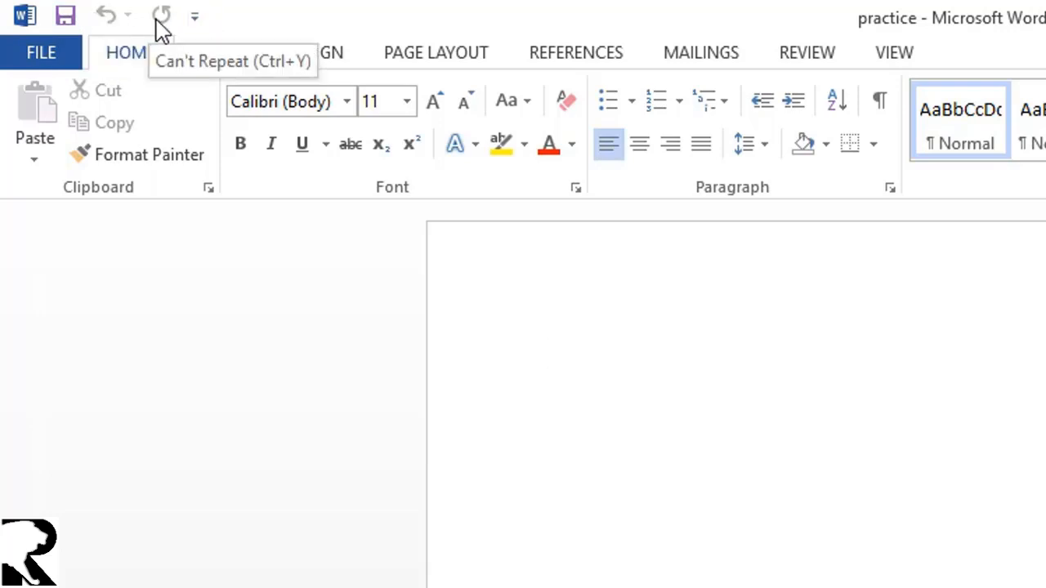
click(194, 16)
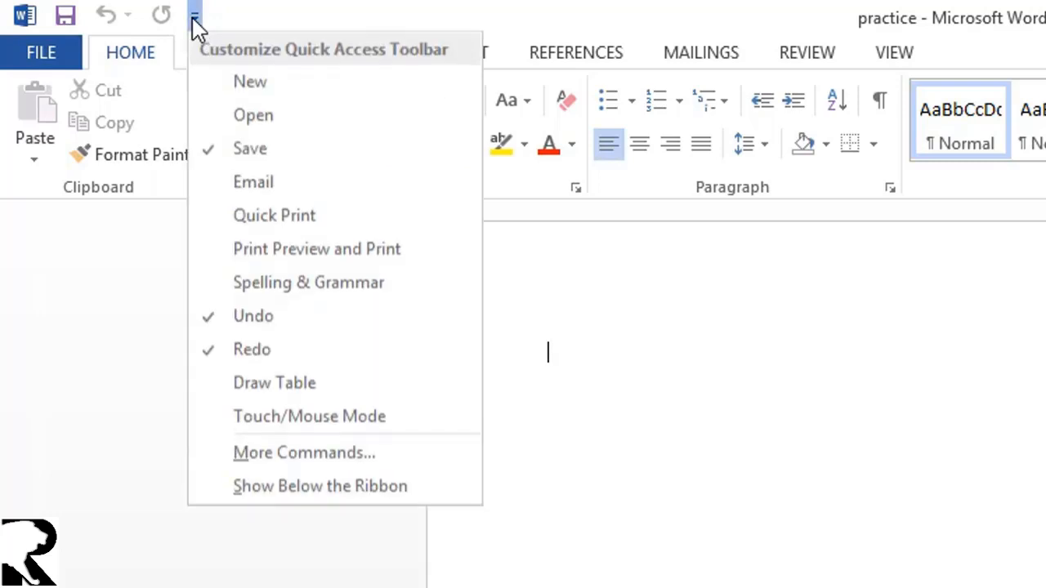
click(245, 83)
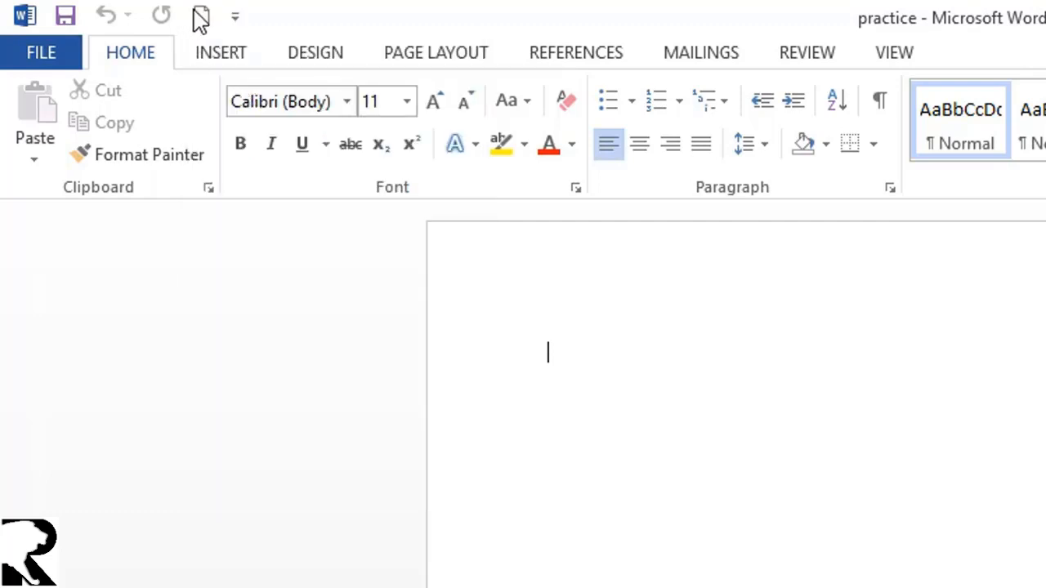
click(235, 16)
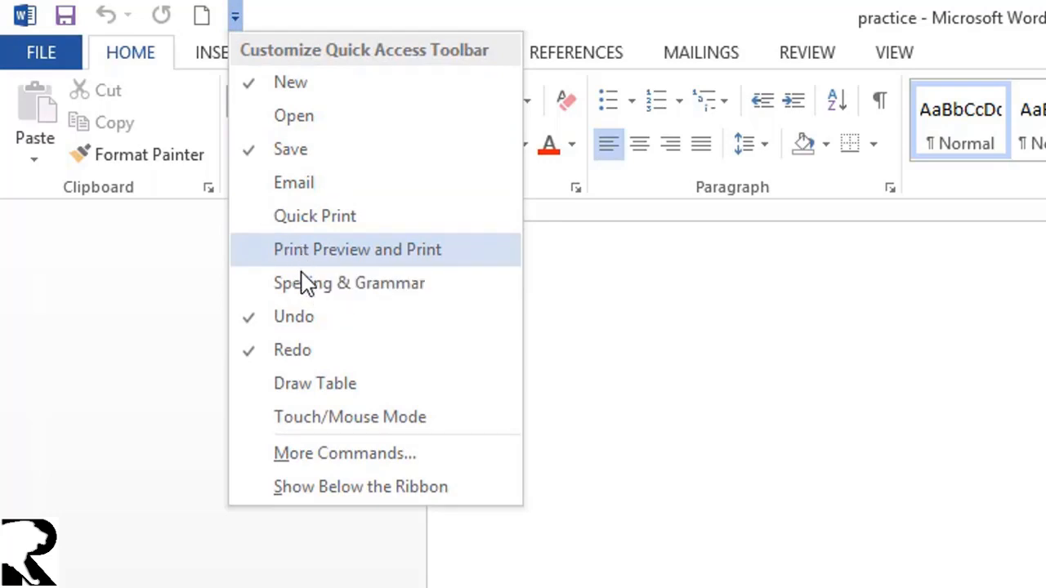
click(183, 305)
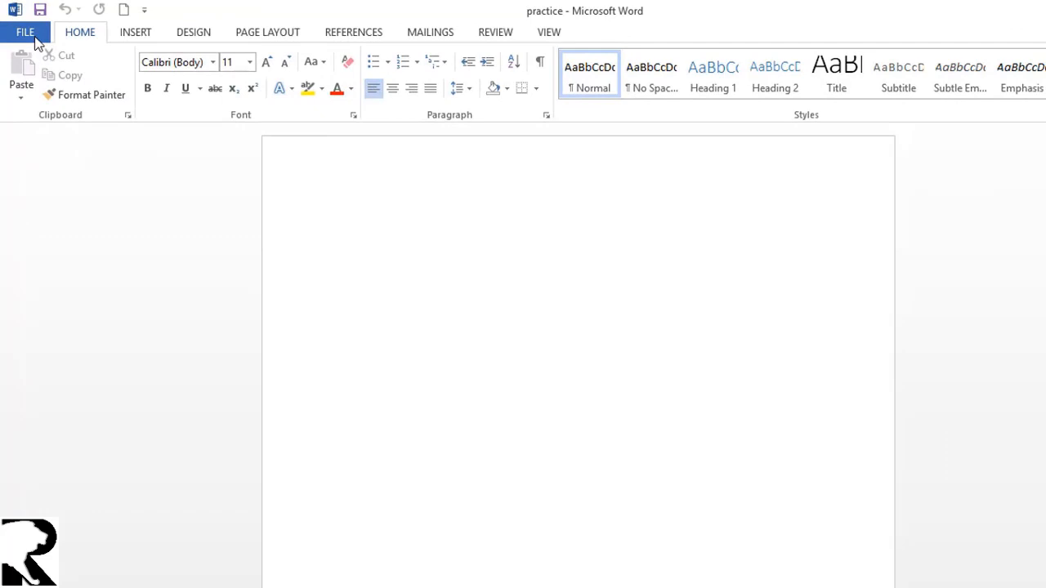
Step: Review the practice document's information and its protection options, including adding a digital signature
click(35, 38)
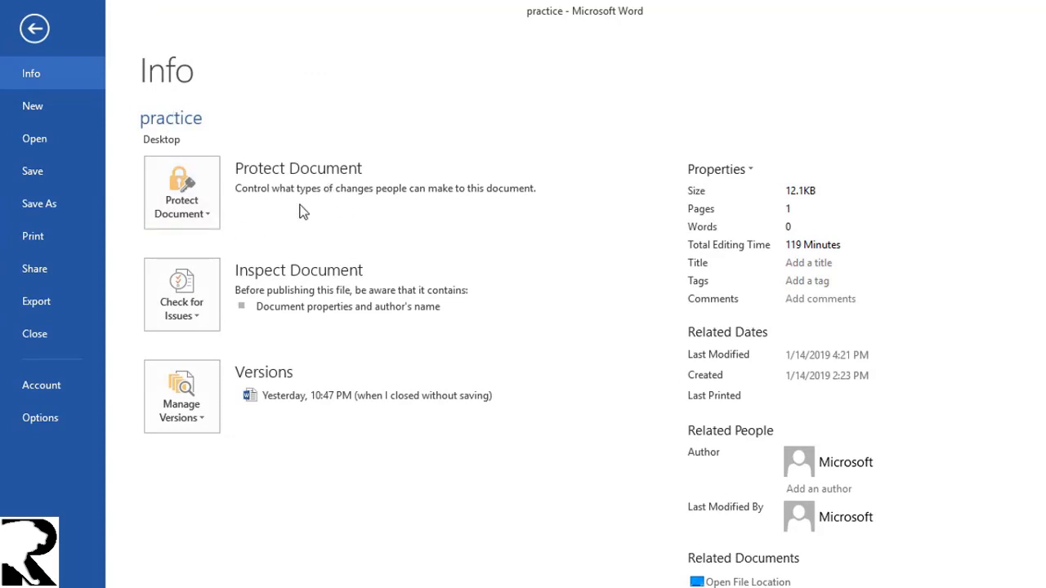
click(201, 220)
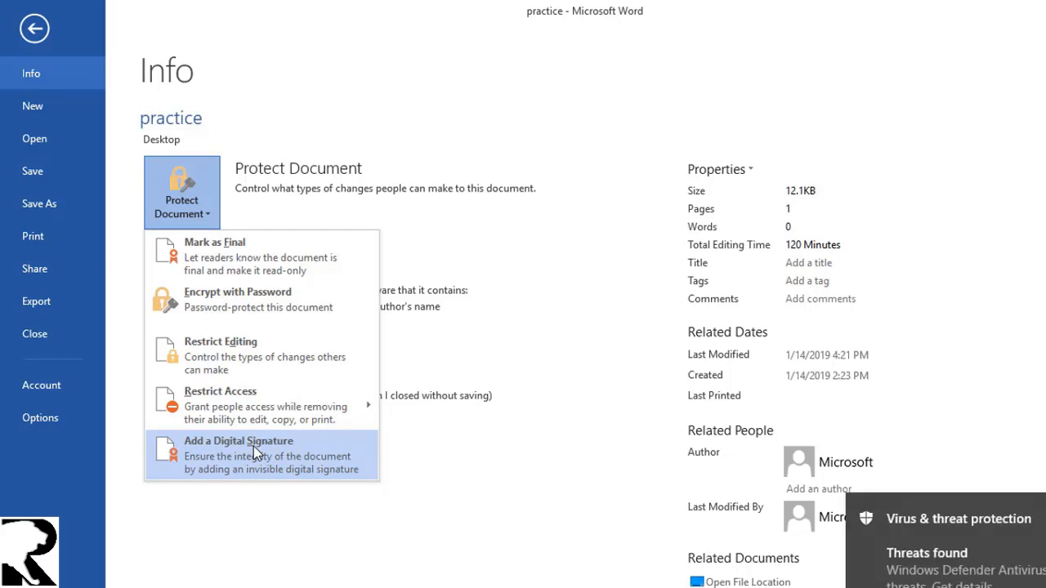
click(253, 446)
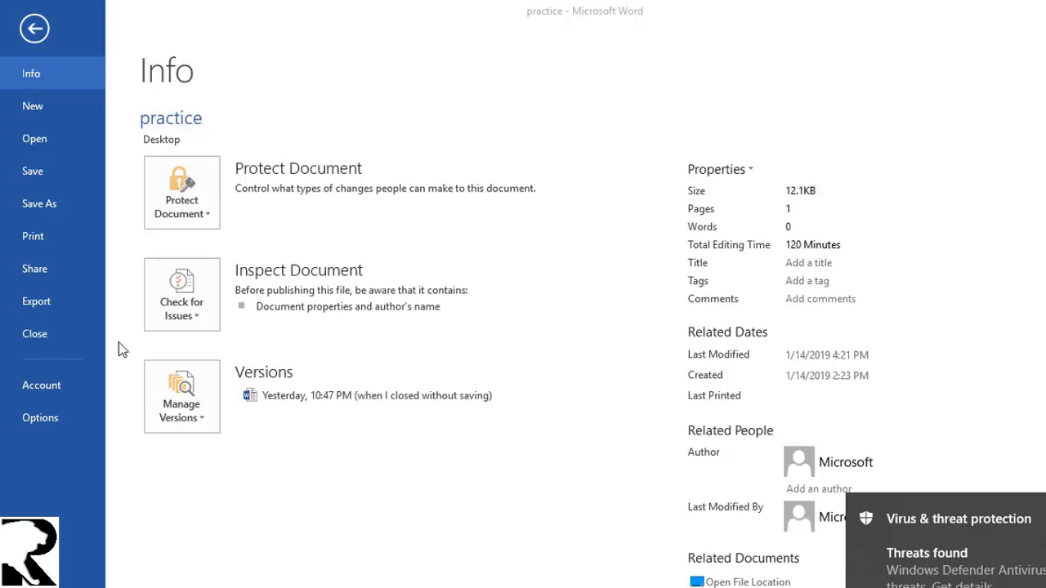
Step: Browse the available templates for creating a new document
click(45, 111)
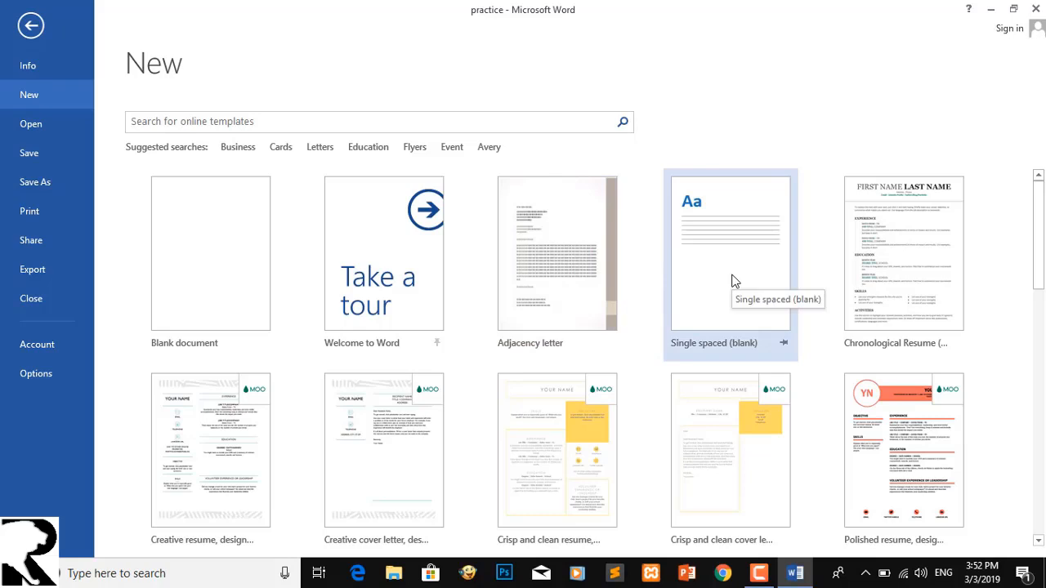
scroll(733, 281, down, 10)
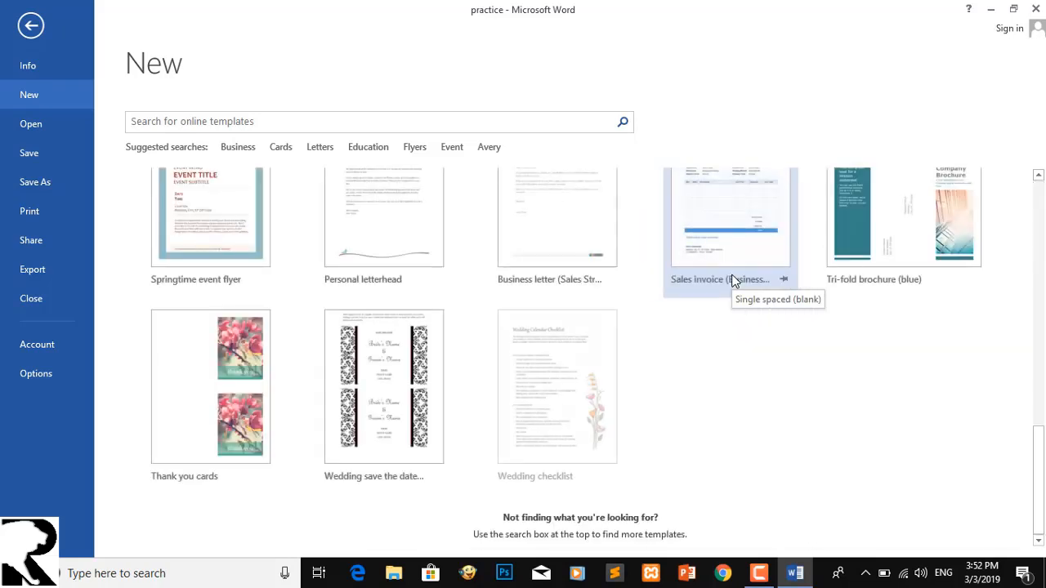
scroll(733, 281, up, 10)
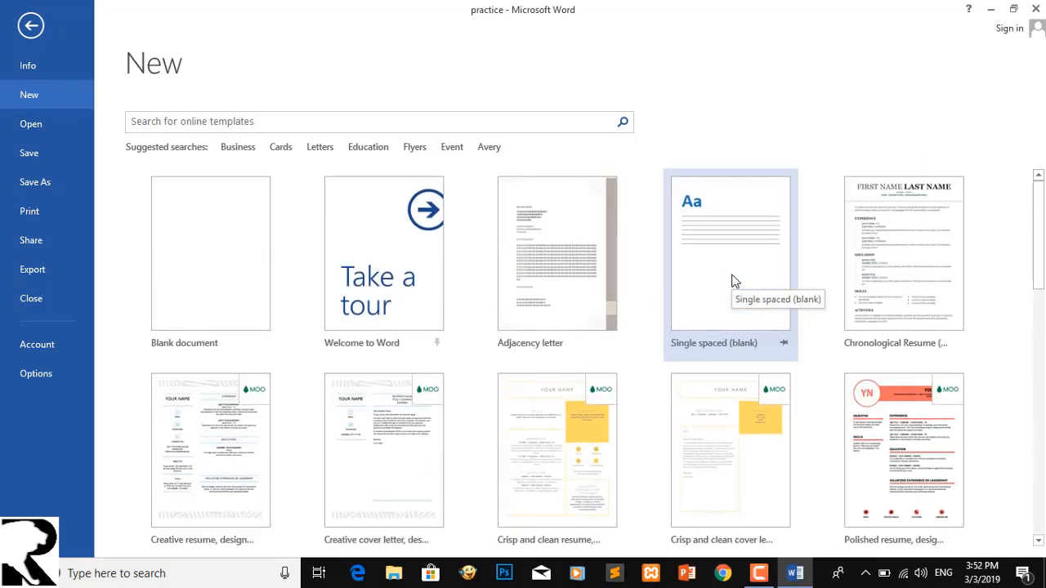
Step: Look through the places for opening a document, including recent documents and the folders on the computer
click(35, 126)
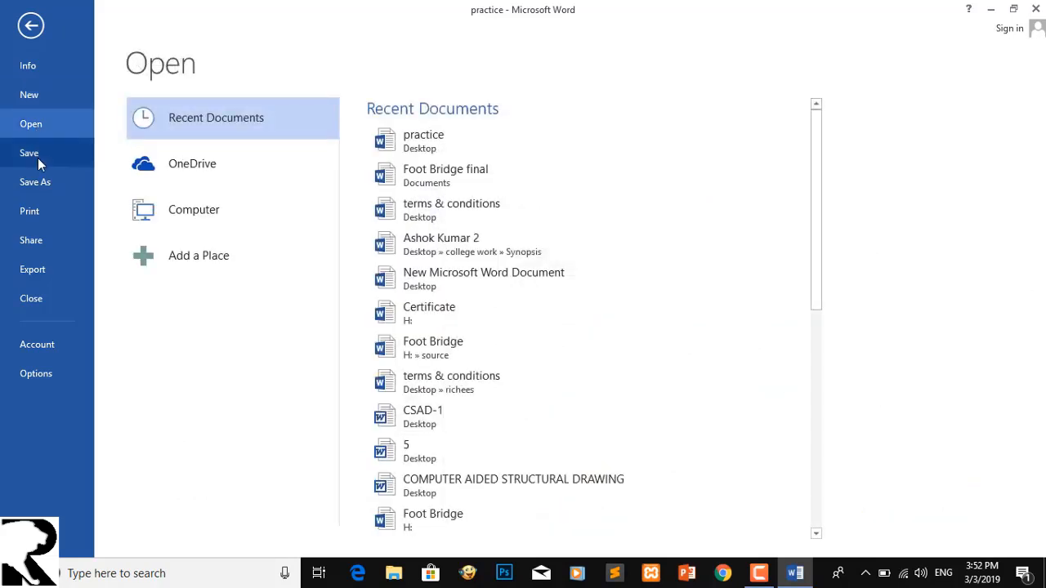
click(190, 157)
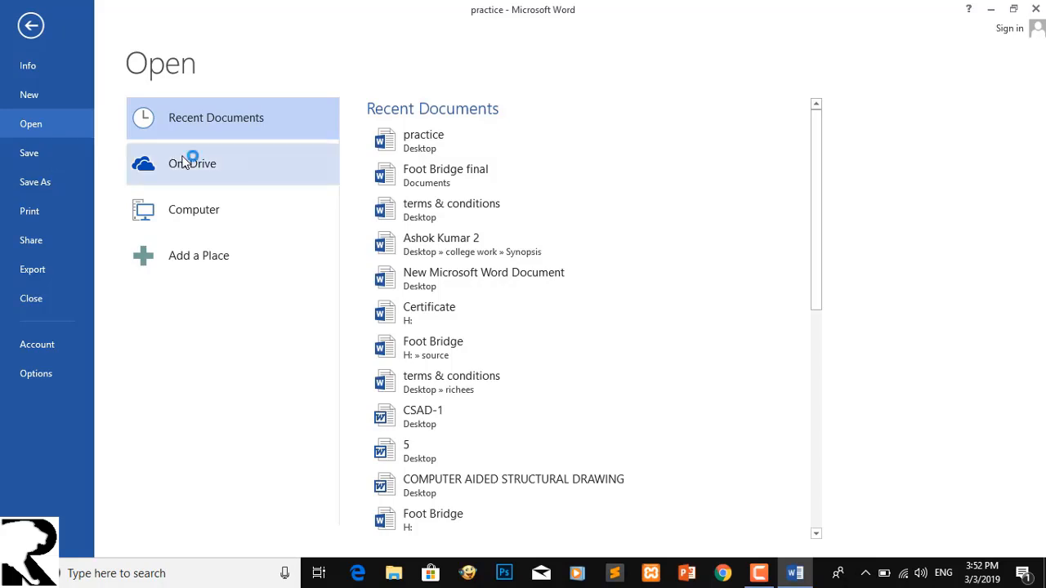
click(202, 213)
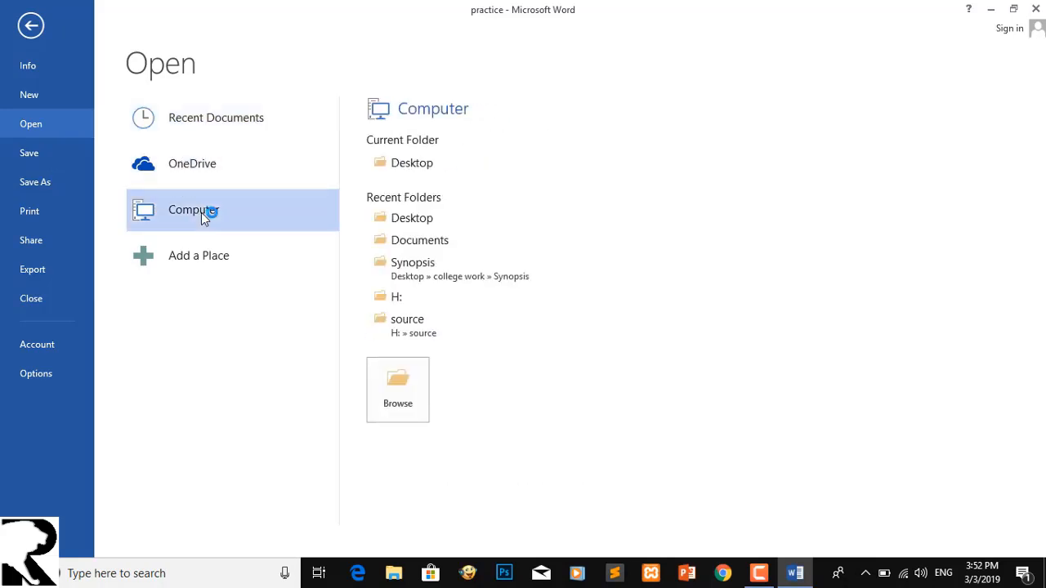
Step: Save the practice document under its existing name and view the locations offered for saving a copy
click(11, 155)
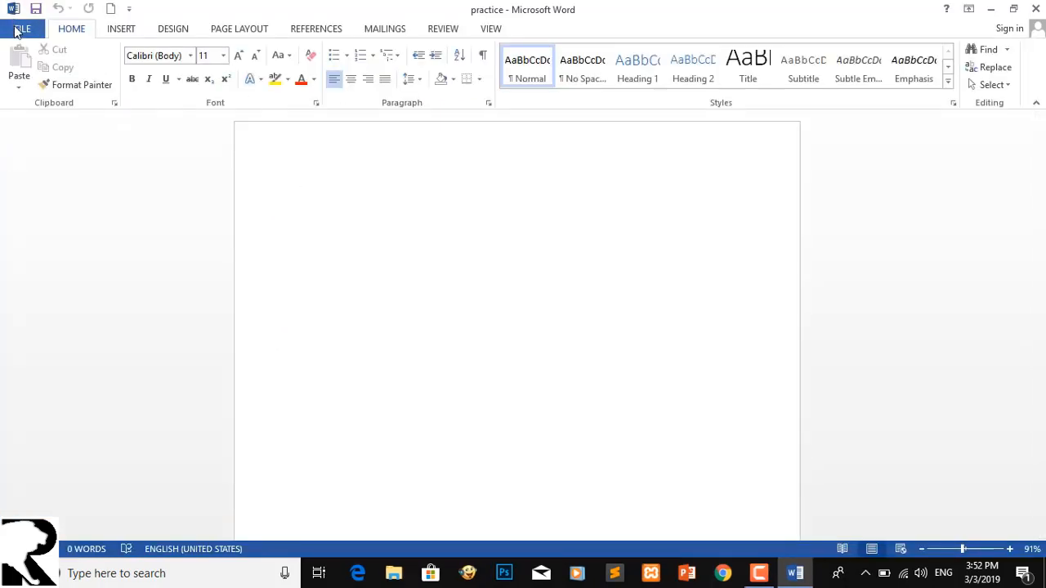
click(20, 29)
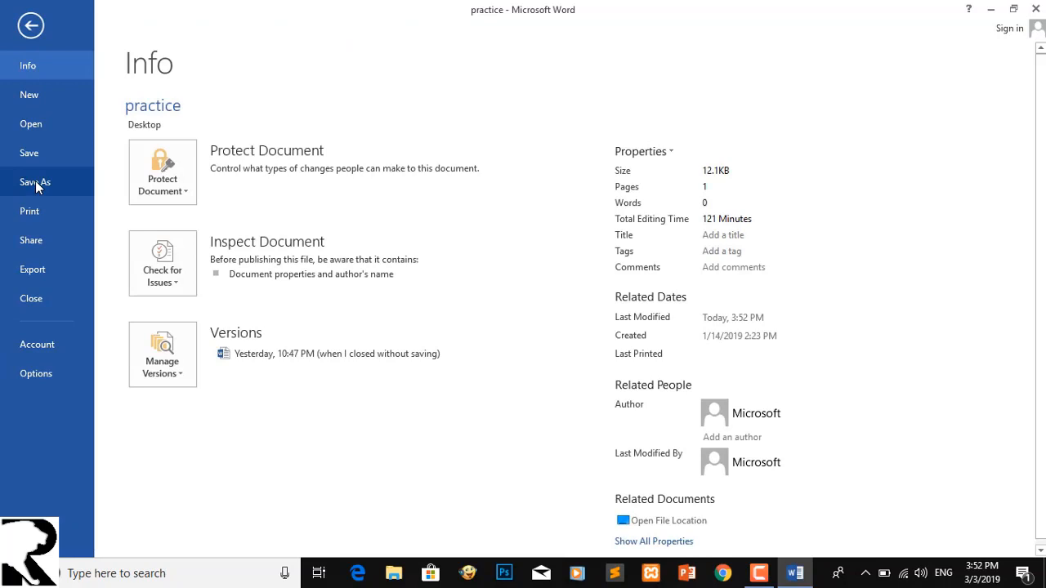
click(37, 187)
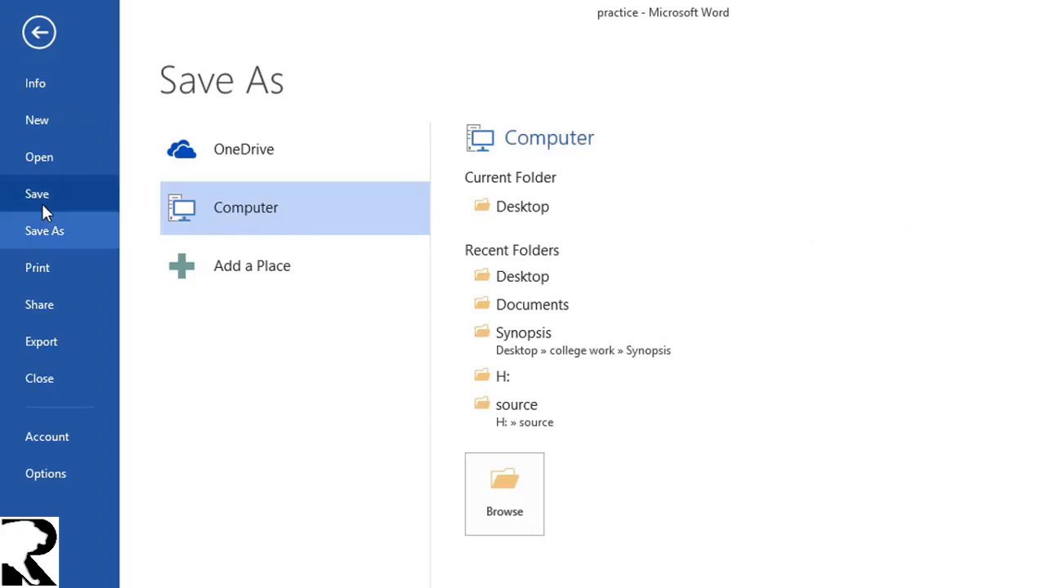
click(42, 203)
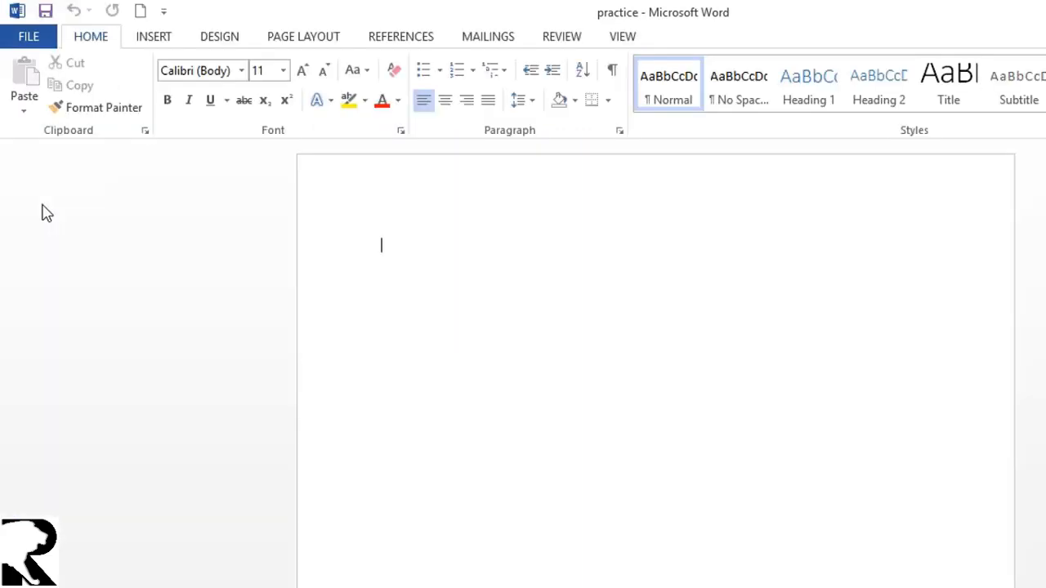
click(27, 37)
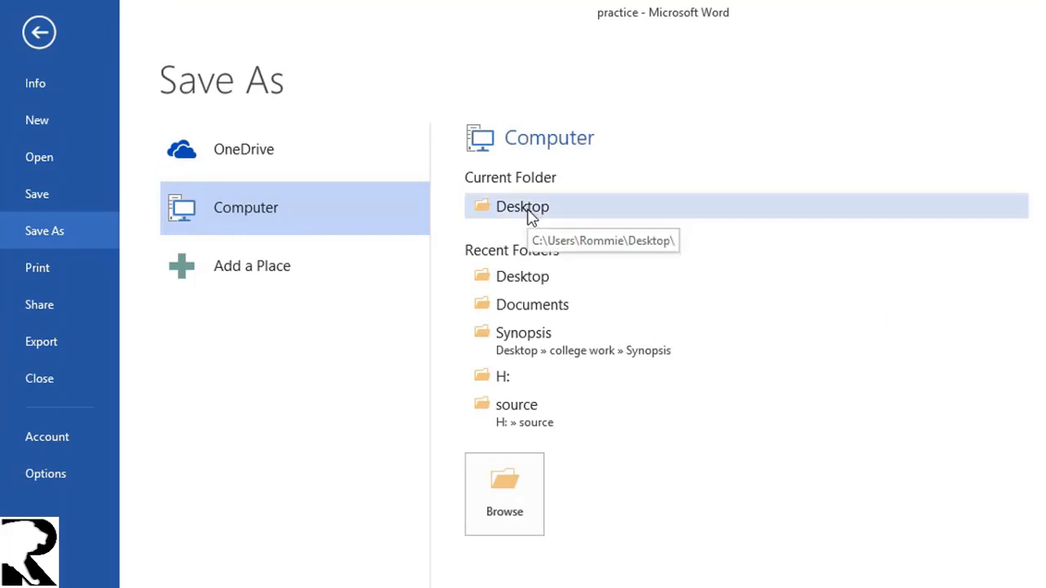
Step: Examine the print settings for the page range and for one-sided or manual two-sided printing
click(62, 269)
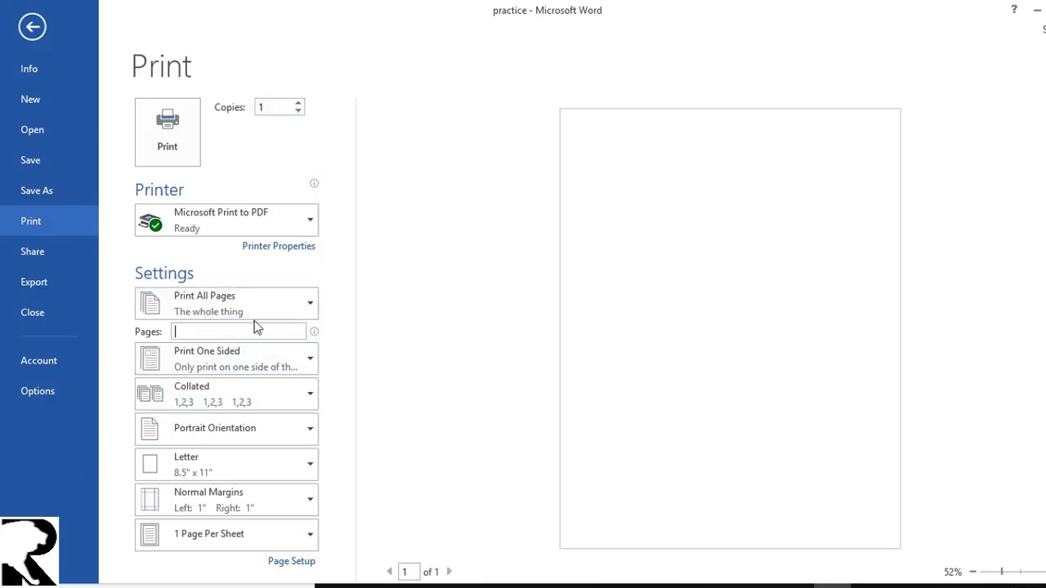
click(299, 306)
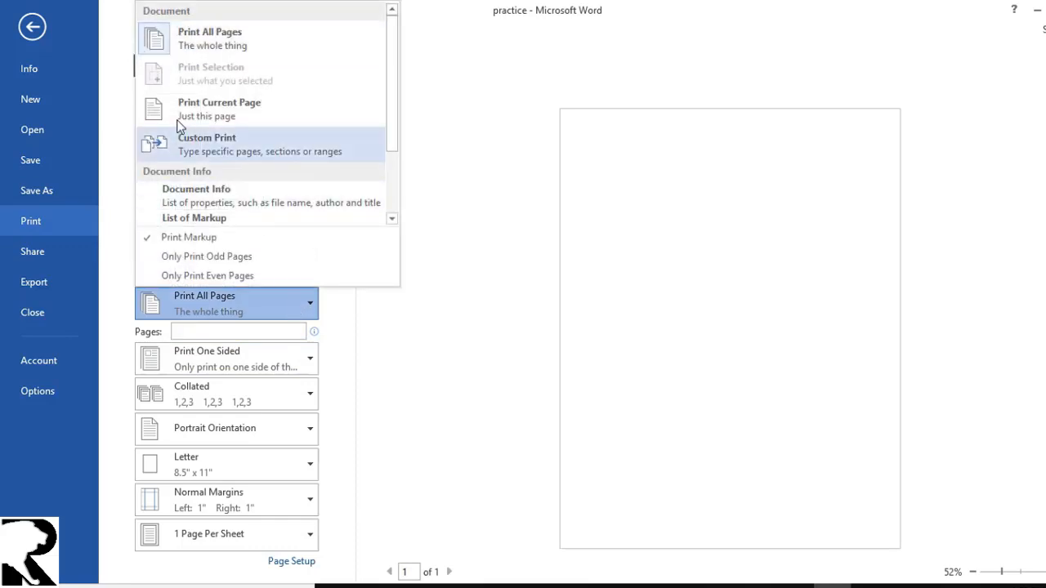
click(470, 152)
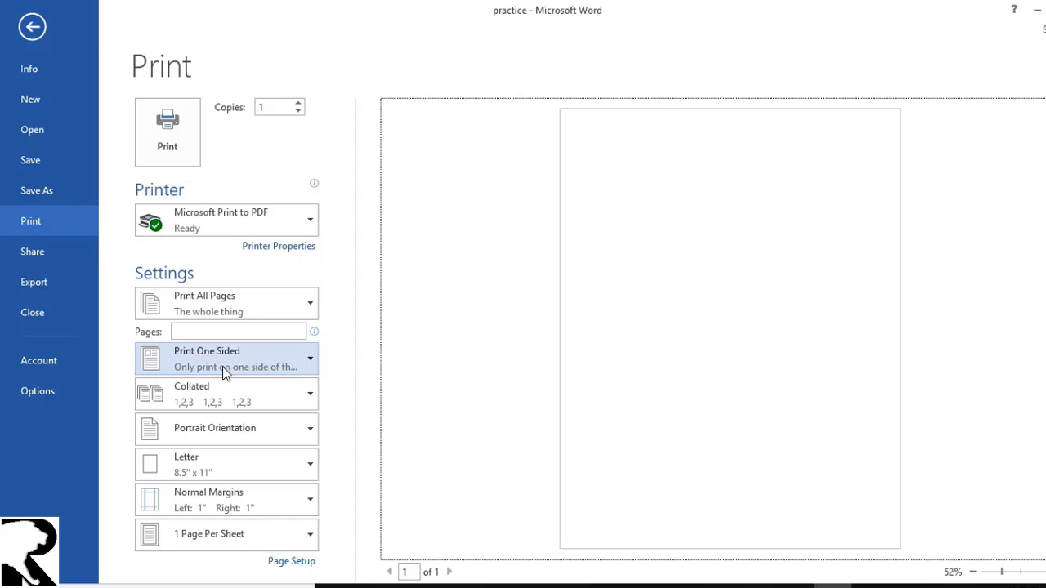
click(297, 368)
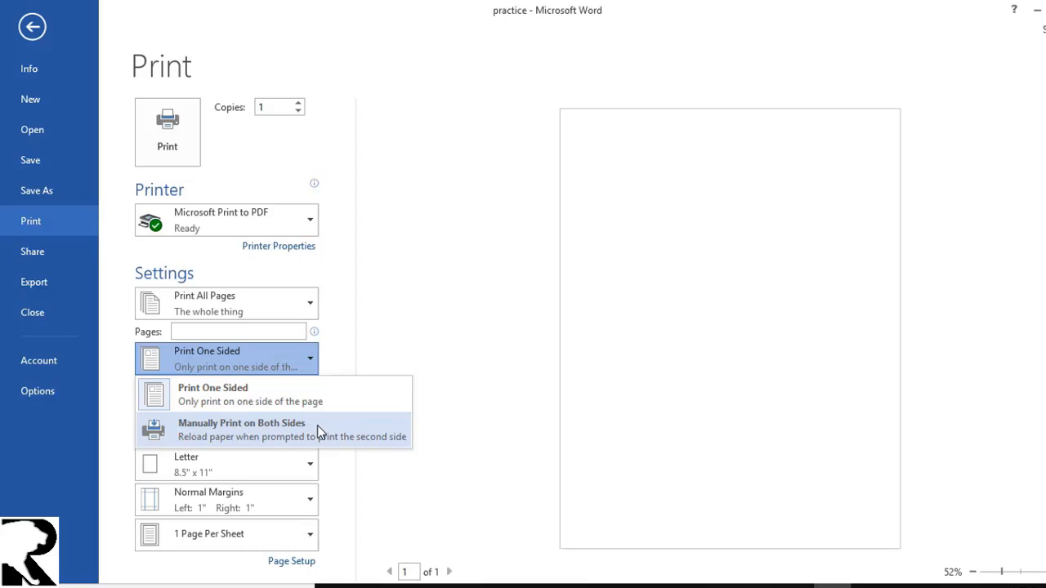
click(357, 356)
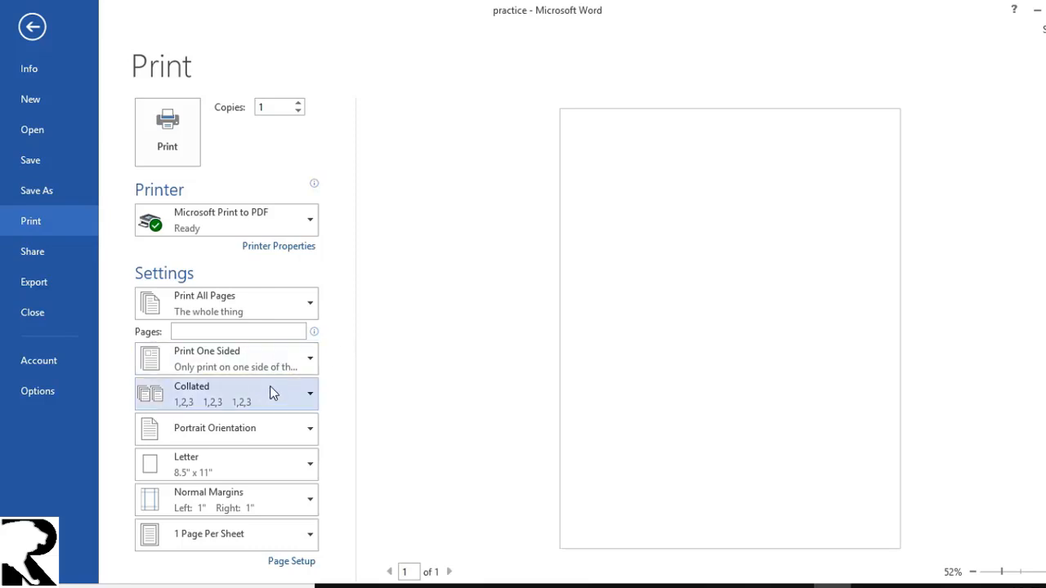
Step: Set the print layout to landscape orientation with A4 paper
click(301, 438)
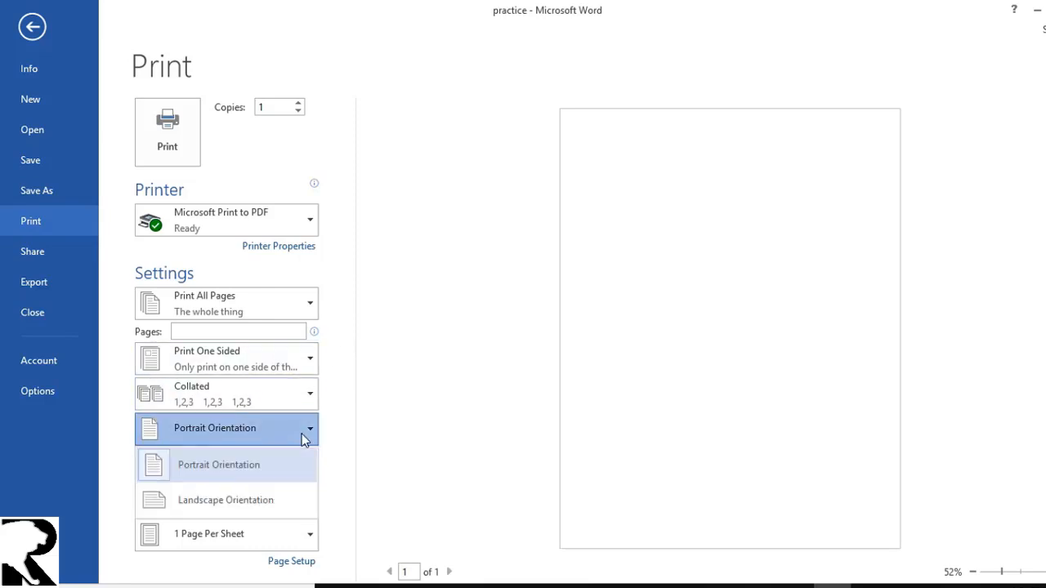
click(285, 512)
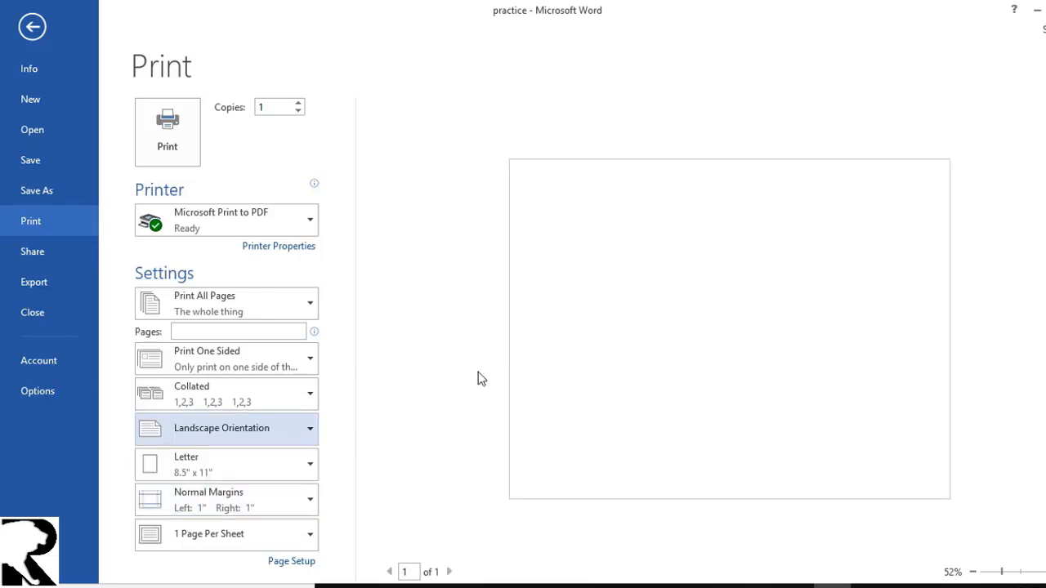
click(301, 464)
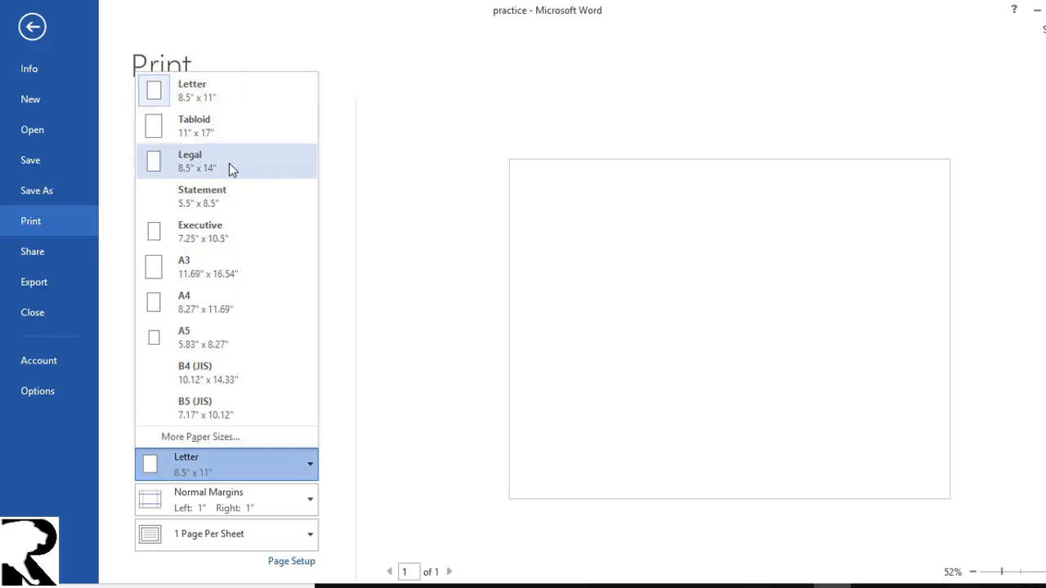
click(234, 306)
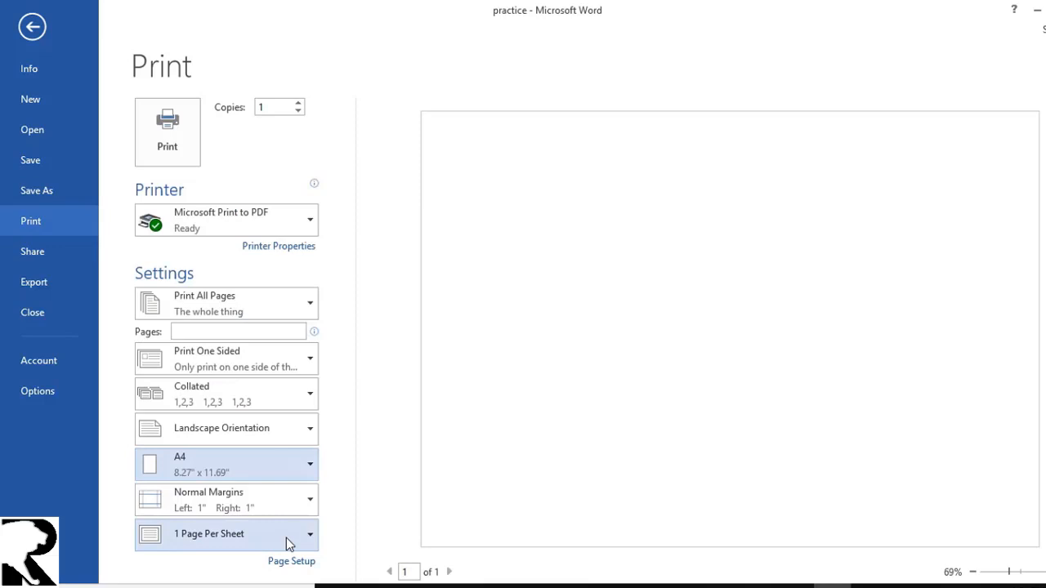
Step: Set printing to 2 pages per sheet and change the orientation to portrait
click(286, 541)
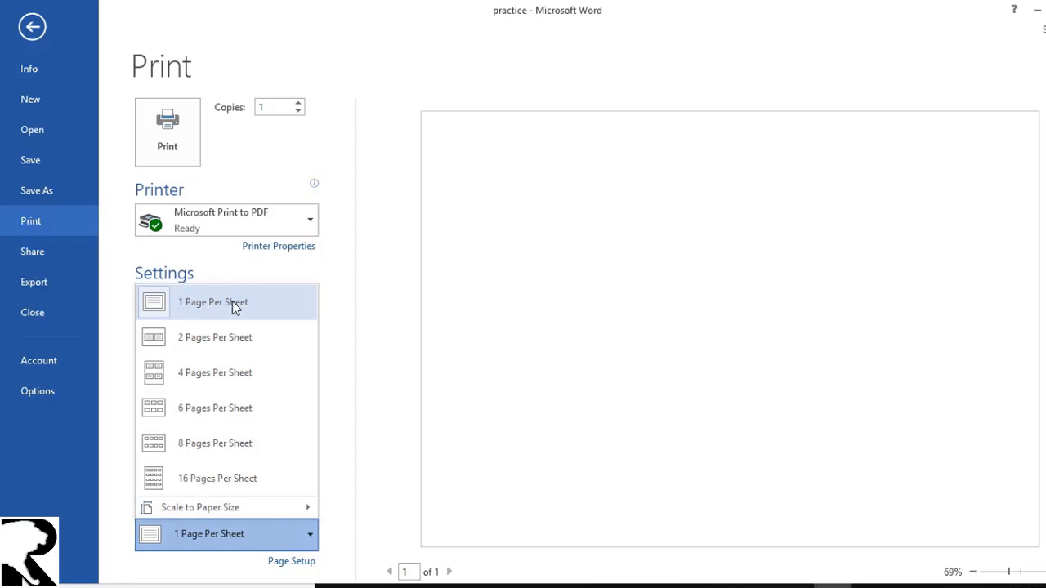
click(238, 335)
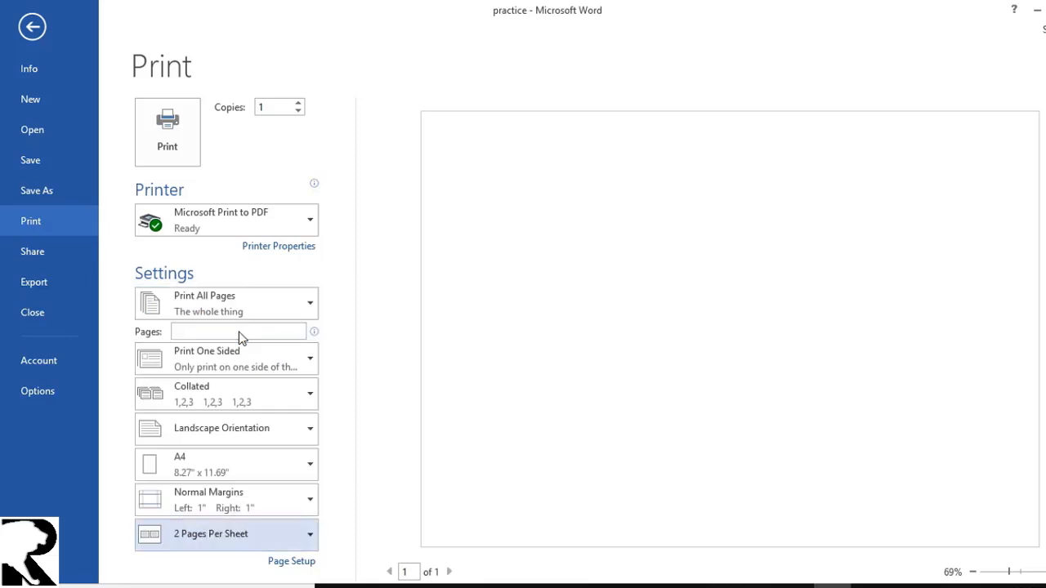
click(265, 539)
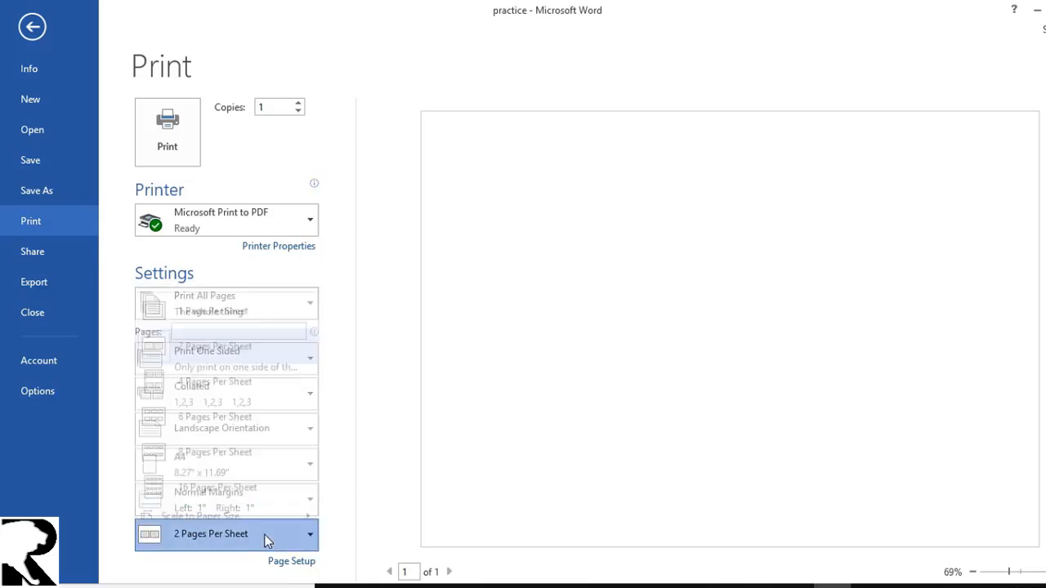
key(Escape)
click(245, 427)
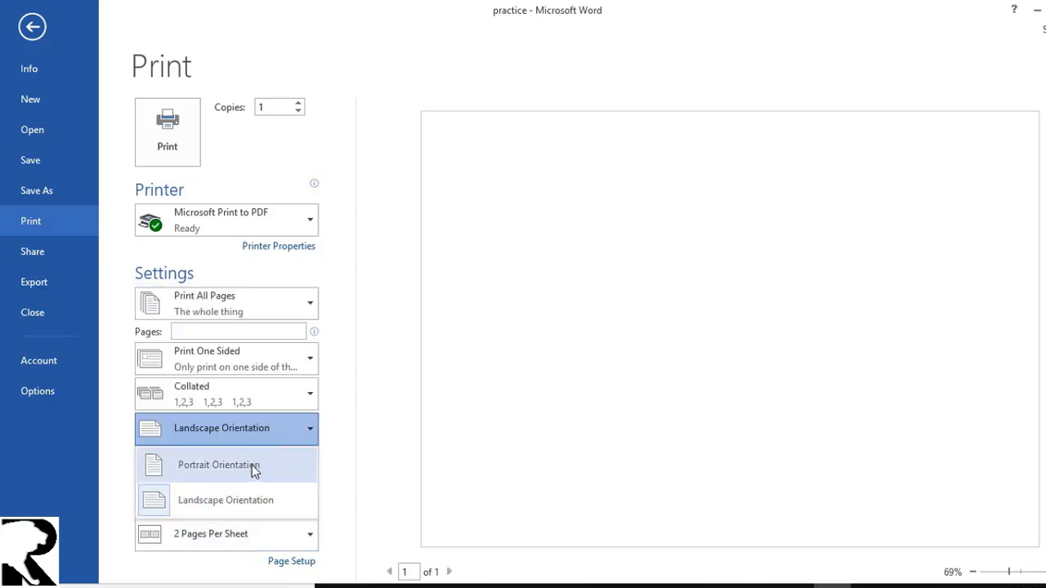
click(252, 465)
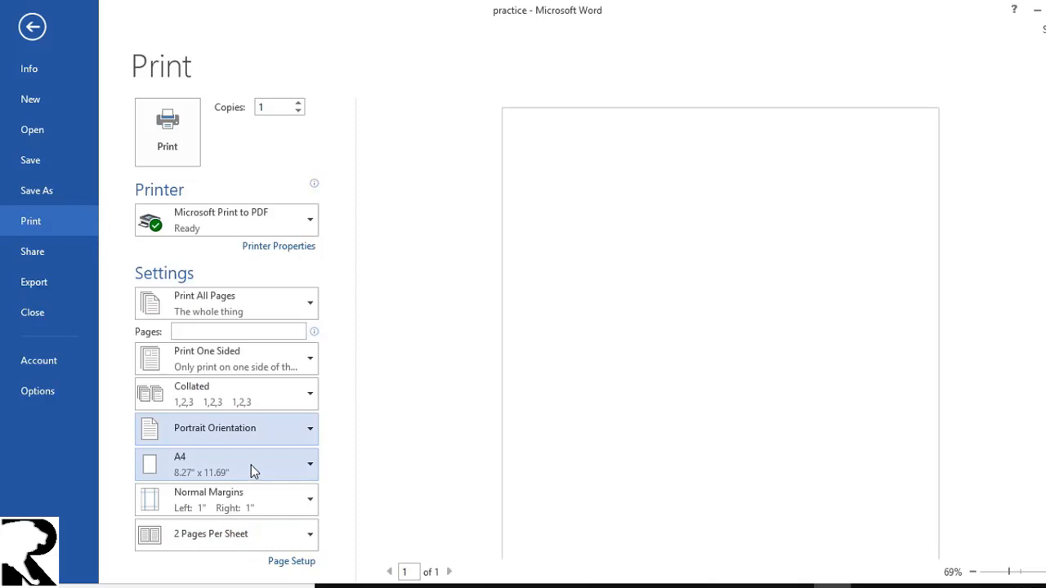
Step: Examine the sharing options for inviting people, email, presenting online and posting to a blog, plus the export options
click(40, 254)
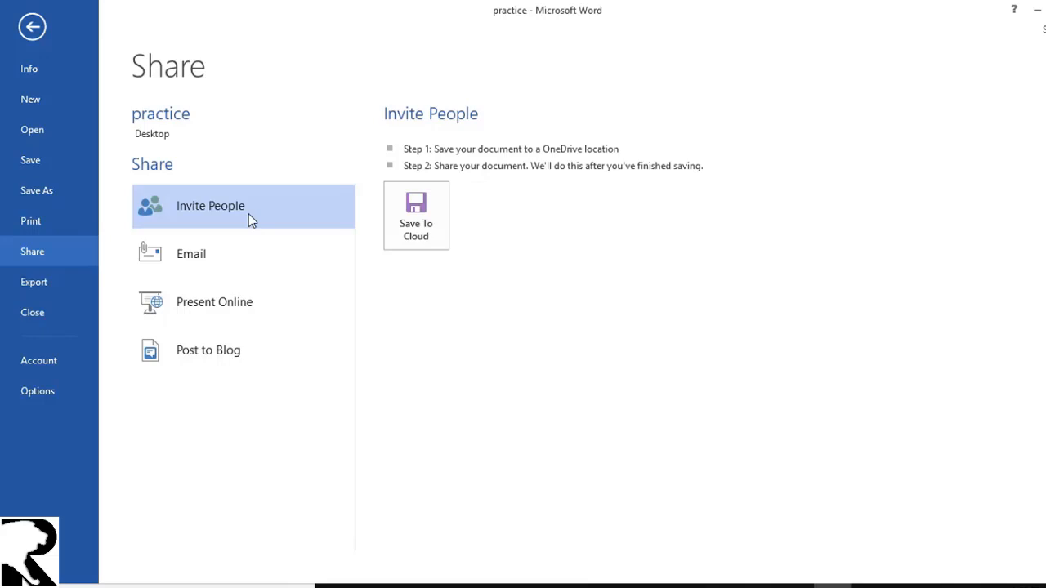
click(250, 263)
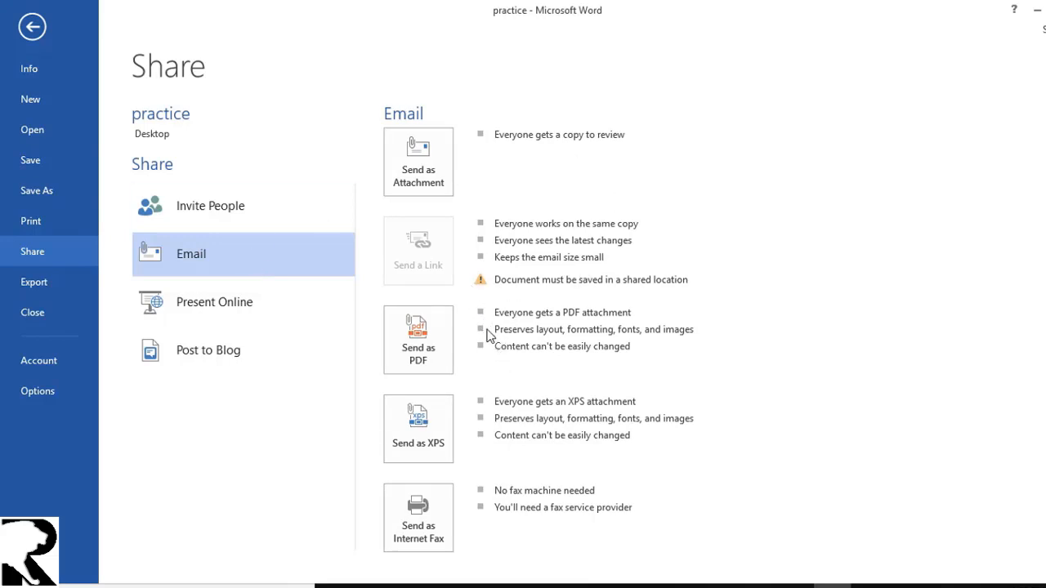
click(195, 317)
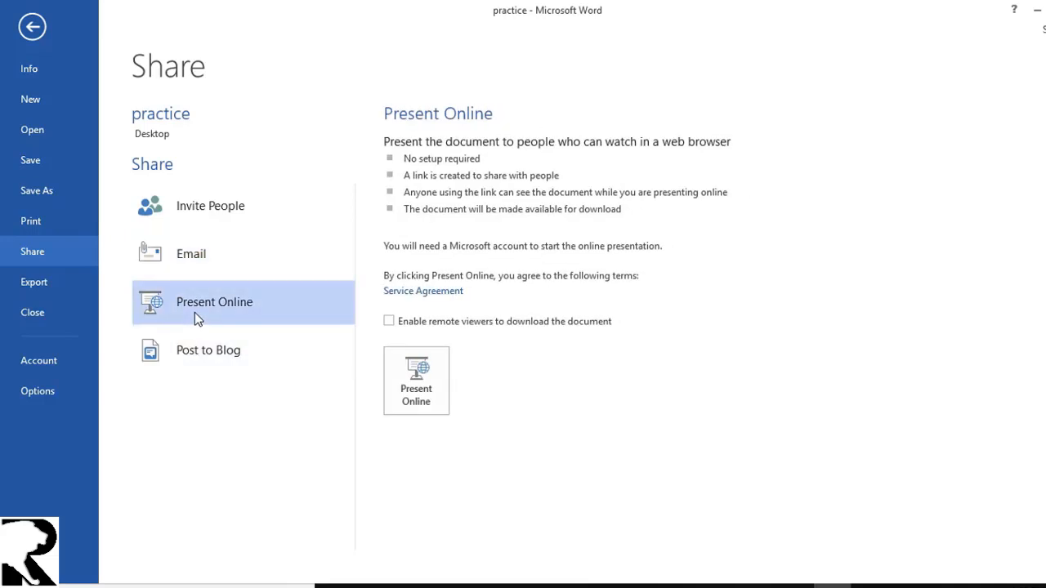
click(211, 357)
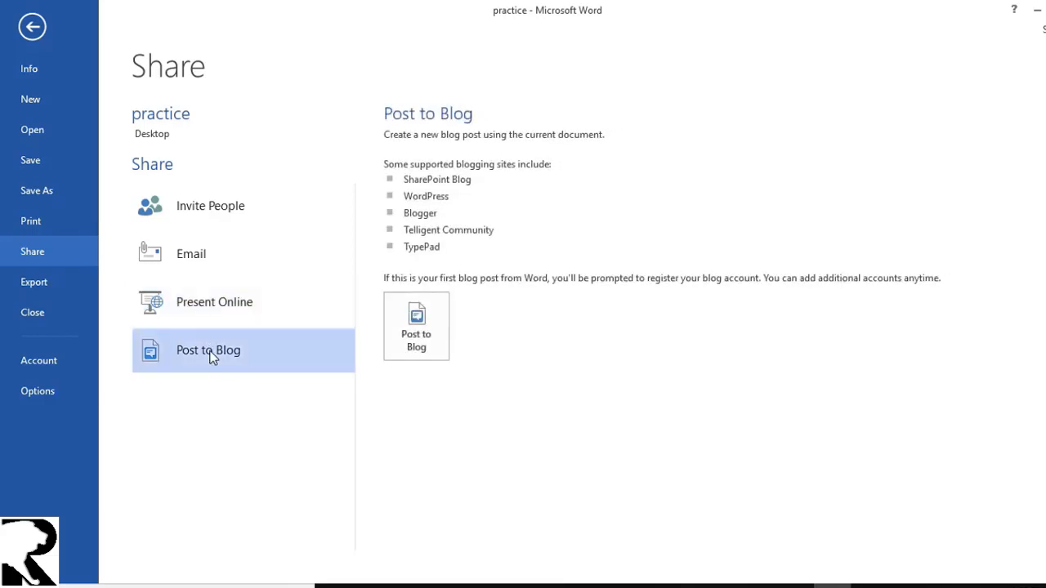
click(50, 280)
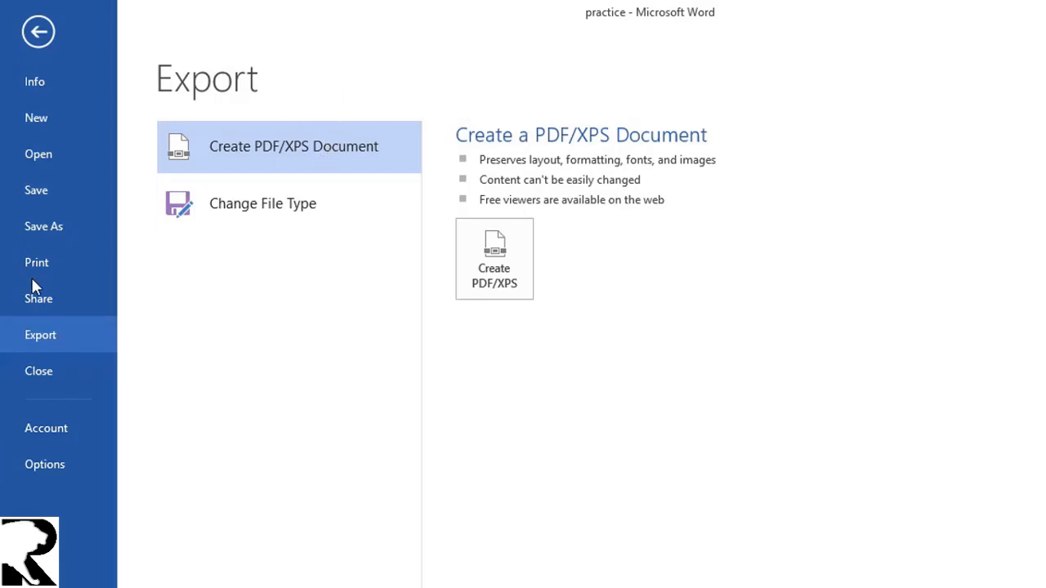
Step: Close the practice document and save its changes
click(41, 379)
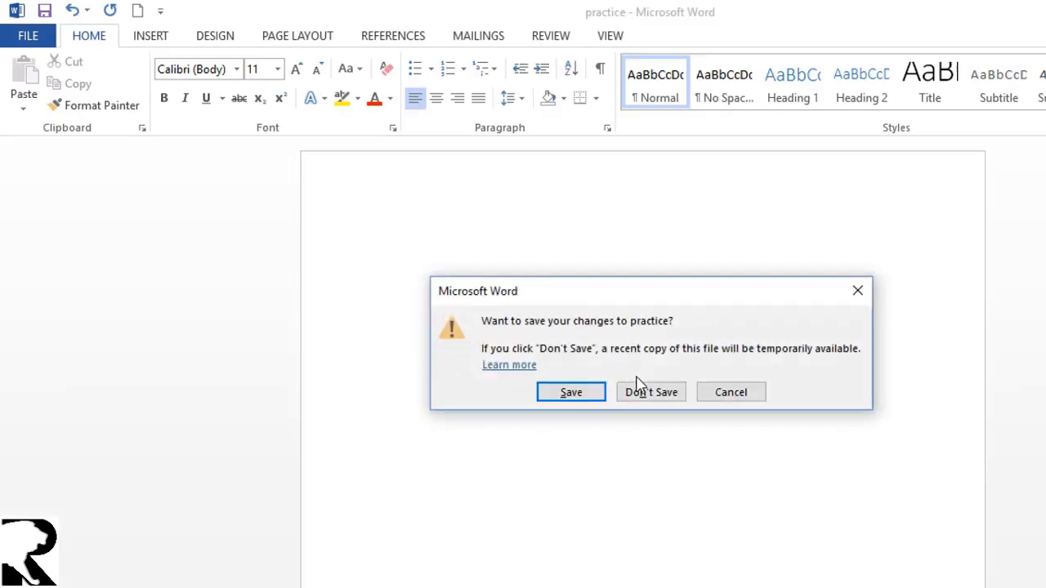
click(558, 396)
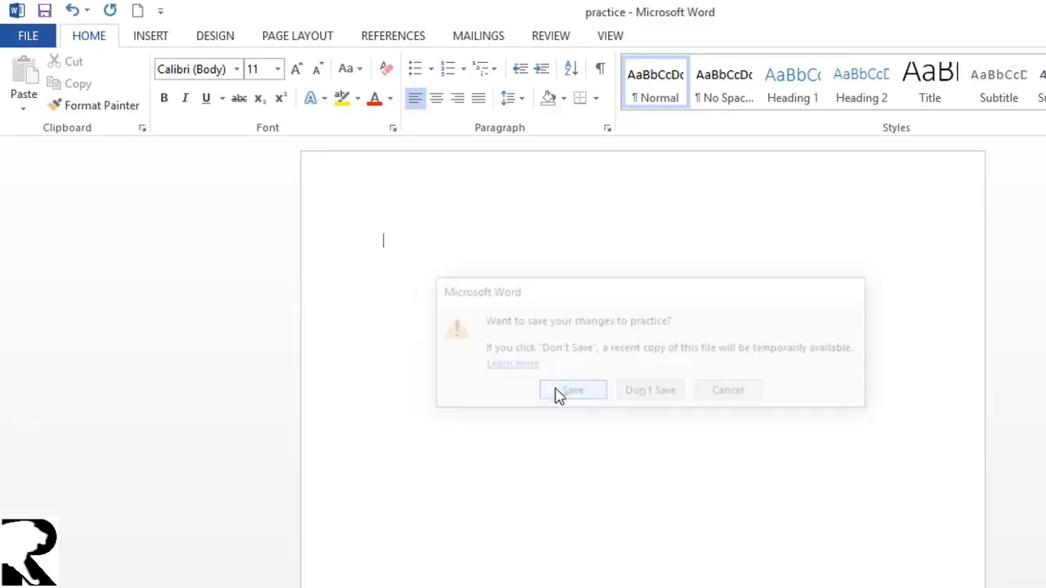
Step: Create a new blank document and enter the text "How are you ?"
click(36, 40)
click(39, 117)
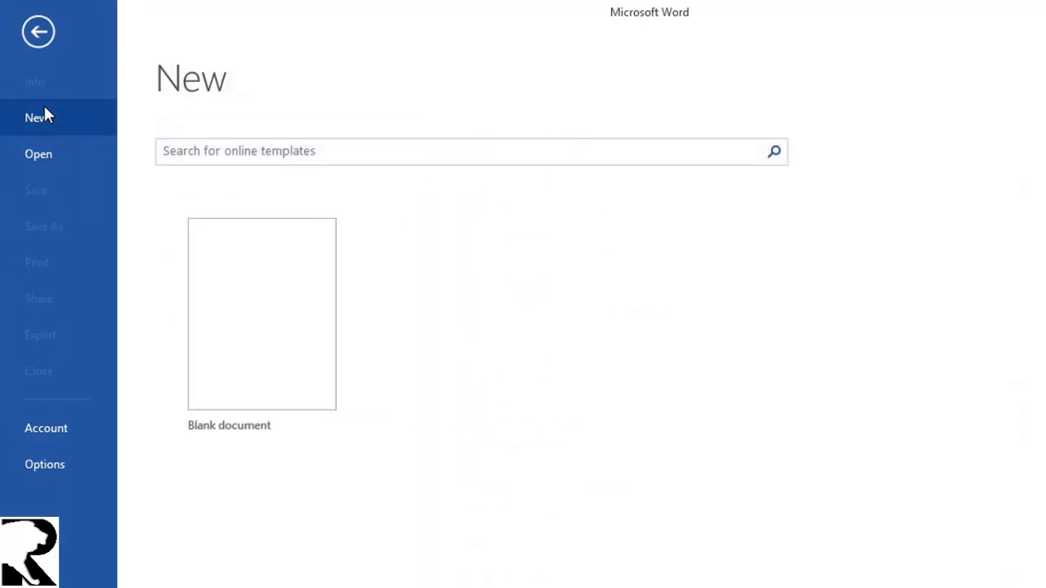
click(263, 283)
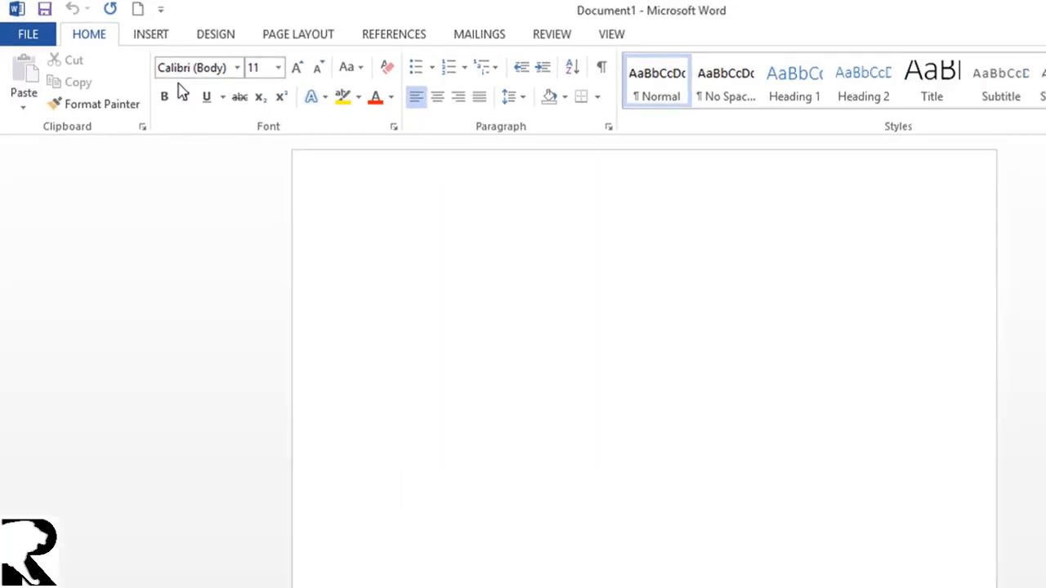
text(How are you ?)
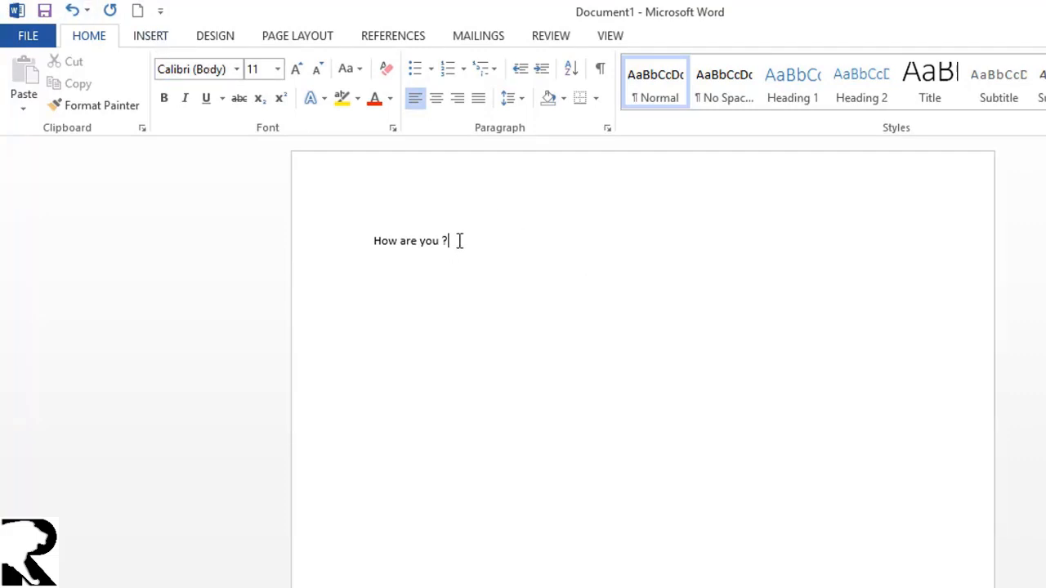
Step: Format the whole "How are you ?" line in the Blade Runner Movie font at size 28
drag(450, 240, 367, 241)
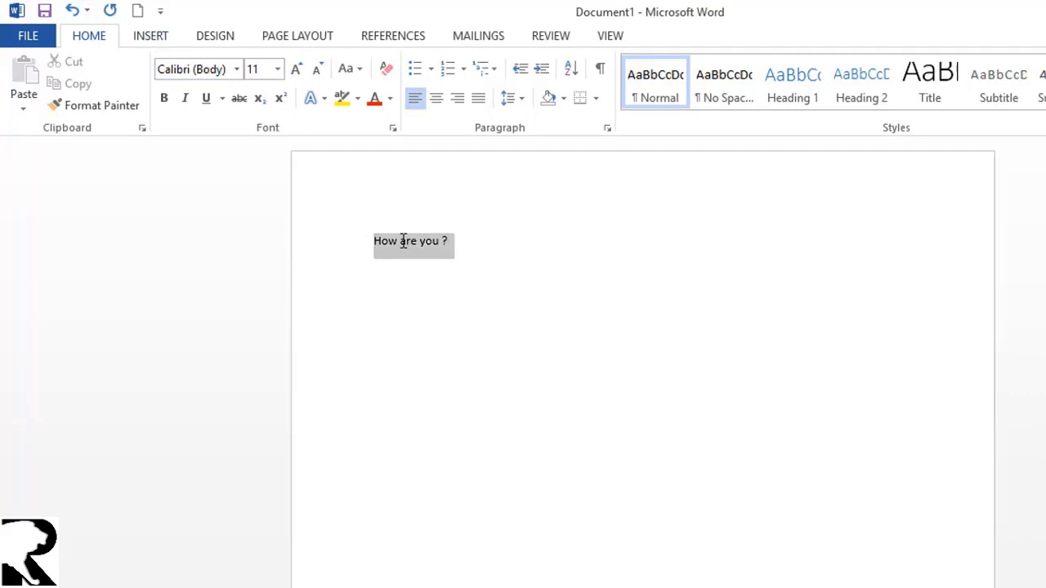
click(238, 69)
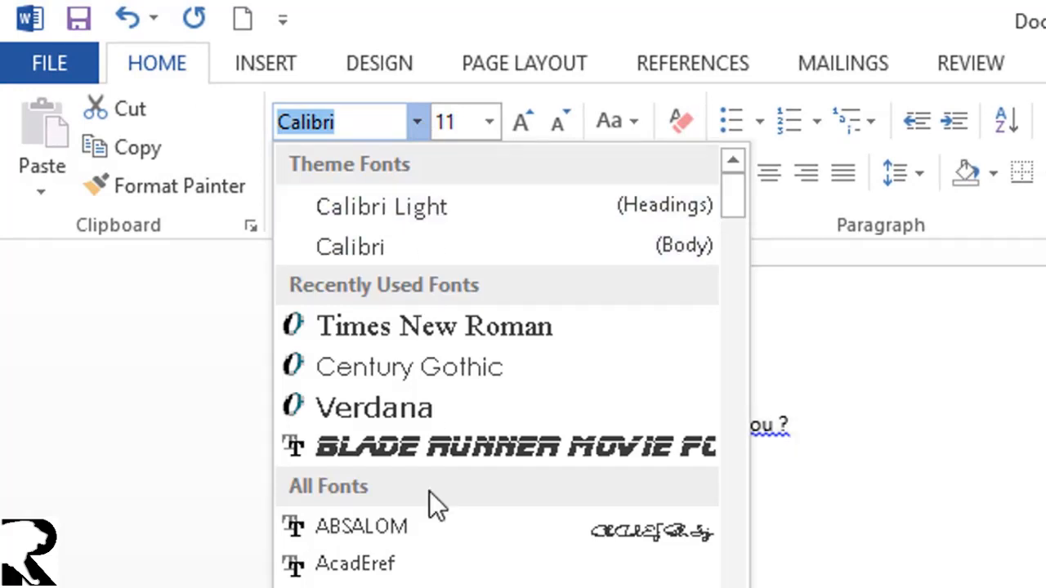
click(516, 451)
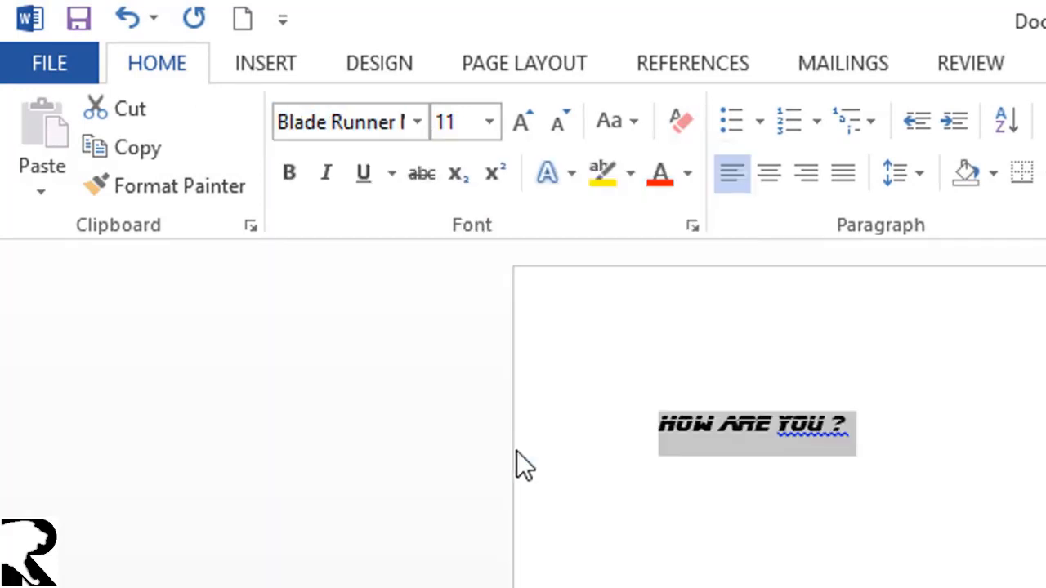
click(488, 123)
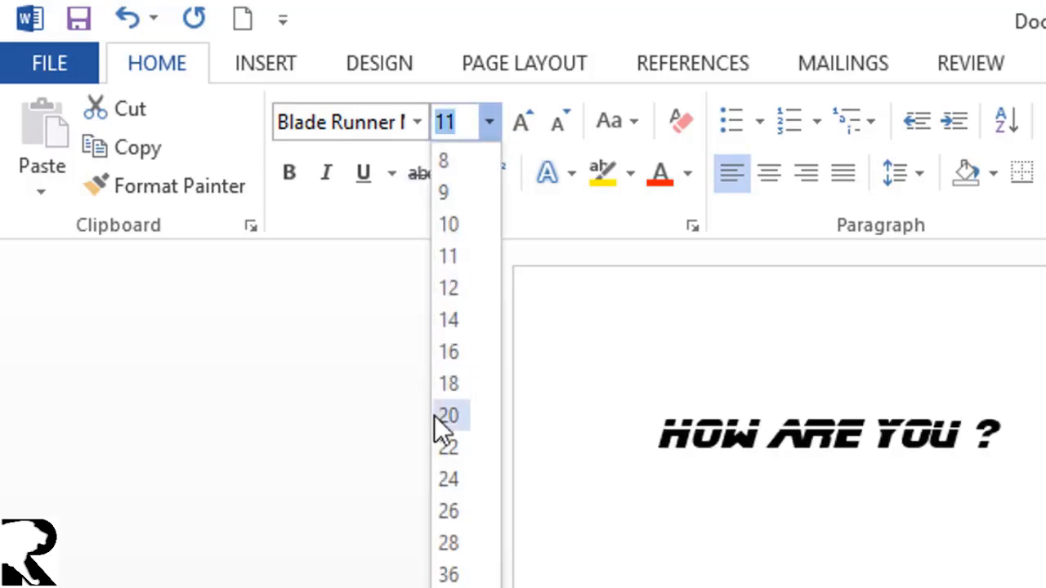
click(439, 548)
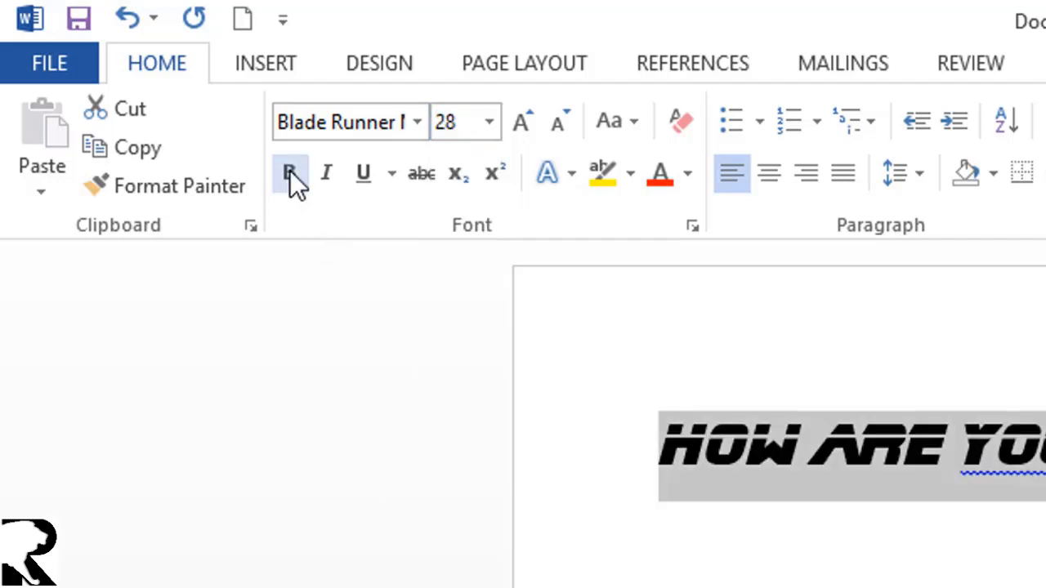
Step: Change the selected line's font to Calibri Light and make it bold, italic and underlined
click(418, 122)
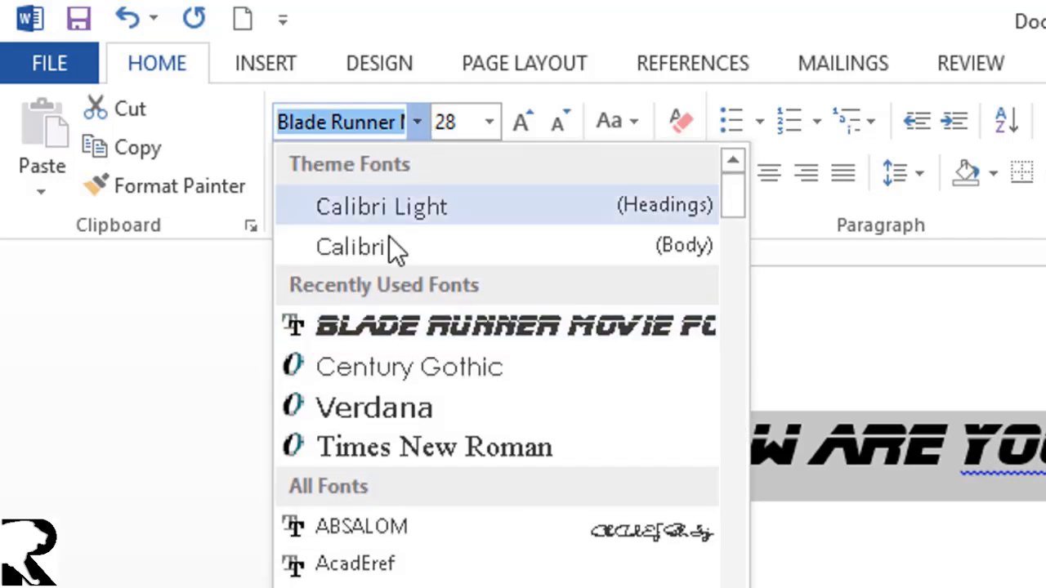
click(389, 216)
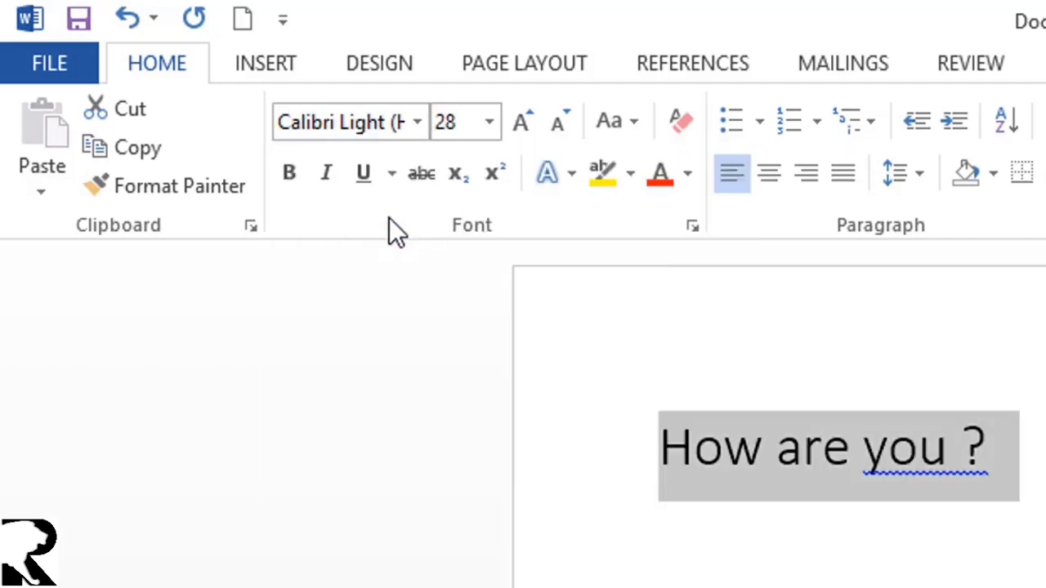
click(290, 172)
click(328, 173)
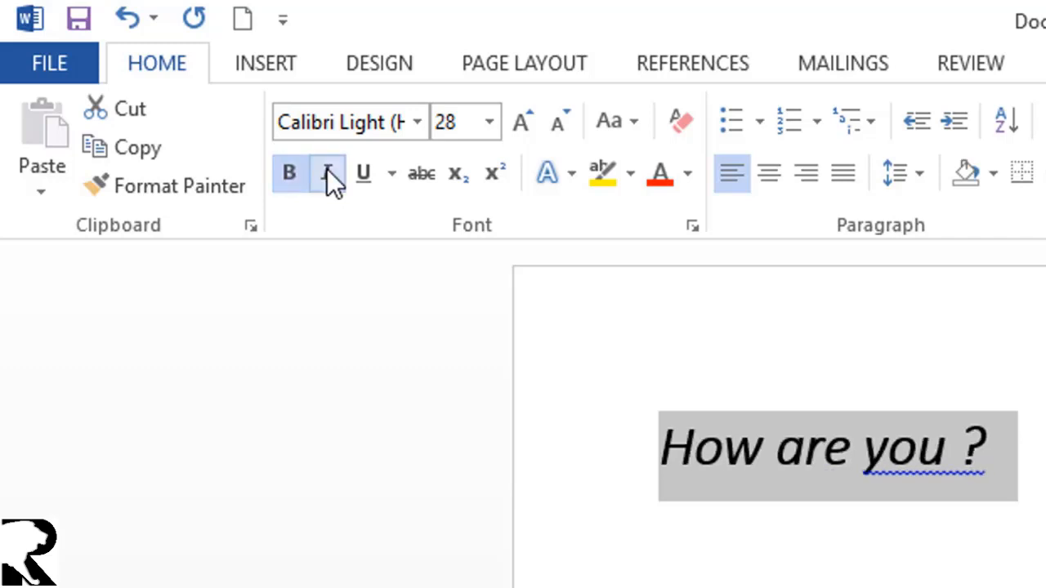
click(360, 170)
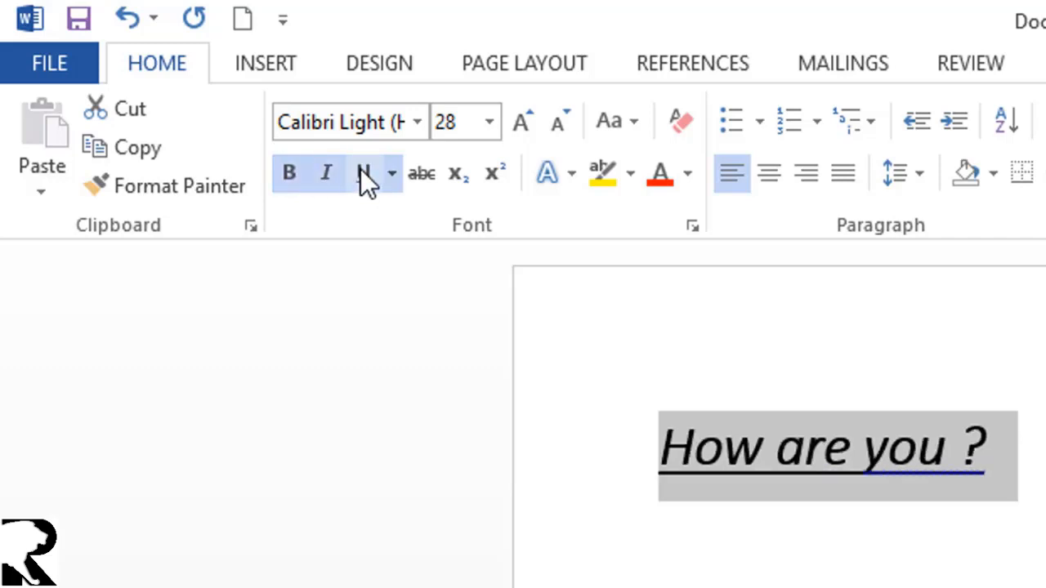
Step: Change the selected line's underline to the double-line style and preview the wavy style without applying it
click(393, 174)
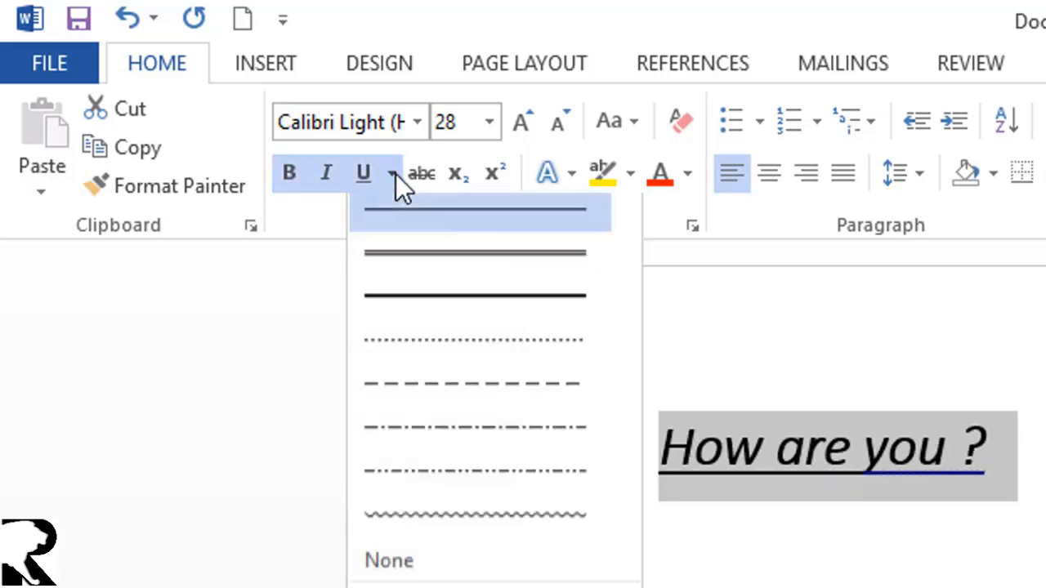
click(416, 263)
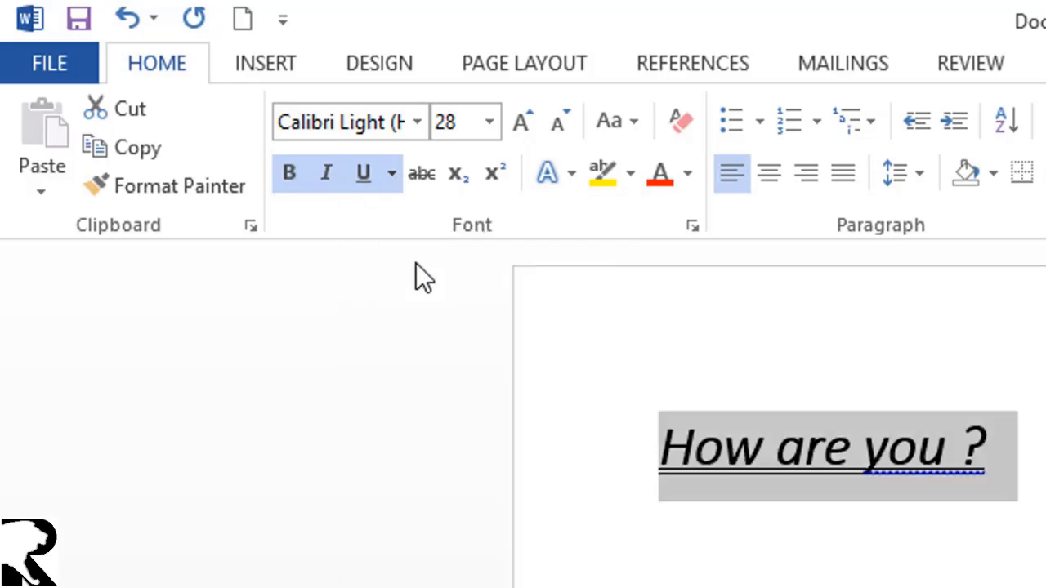
click(389, 180)
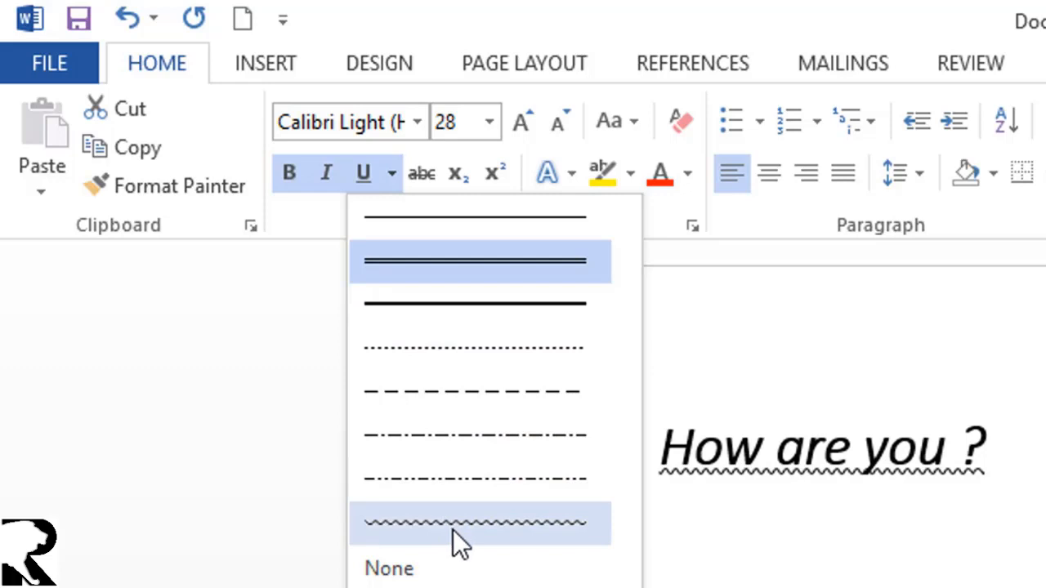
click(303, 229)
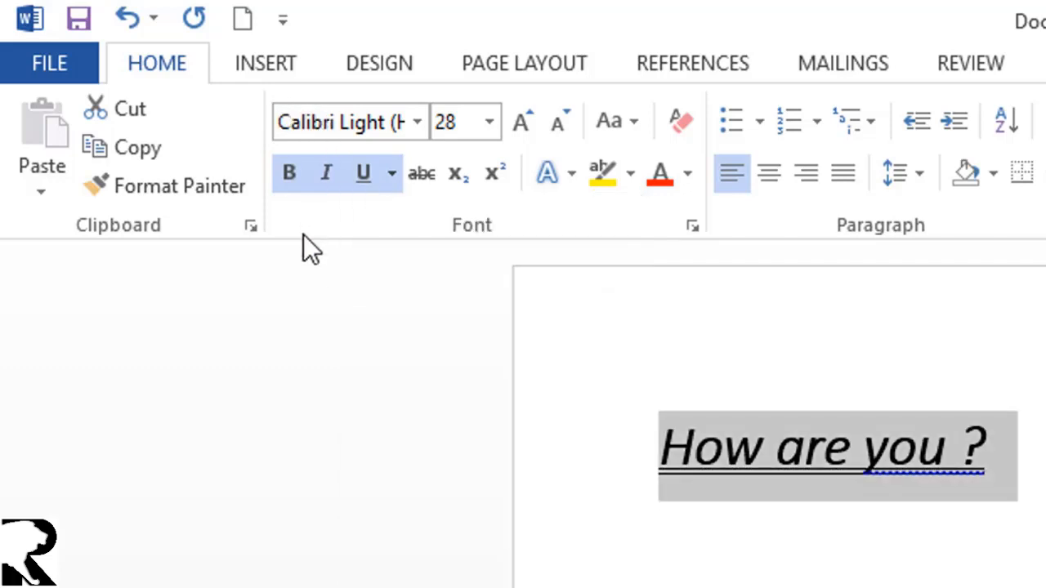
Step: Try strikethrough, subscript and superscript on the selected line, removing each effect again
click(428, 175)
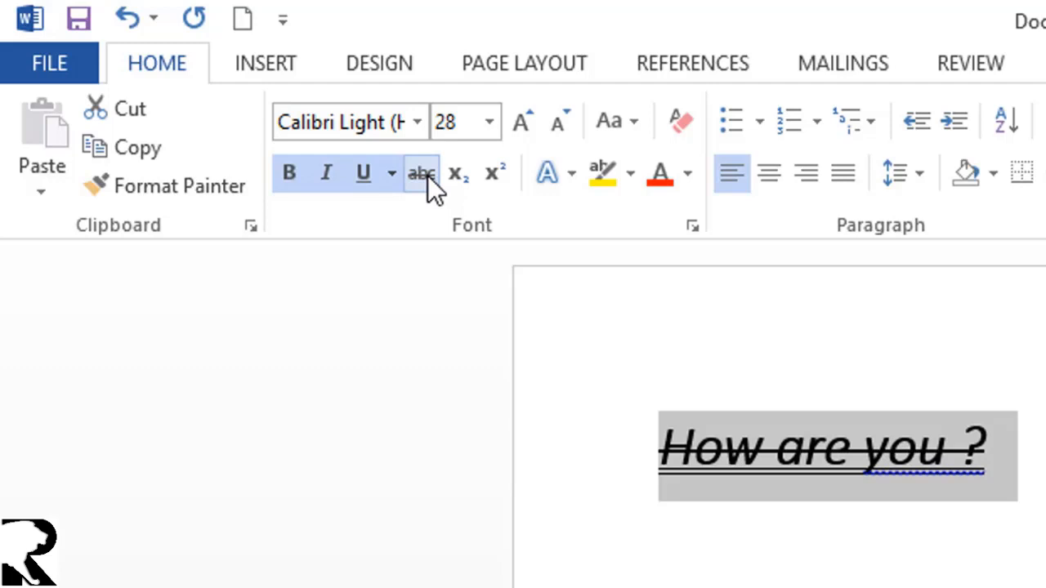
click(427, 175)
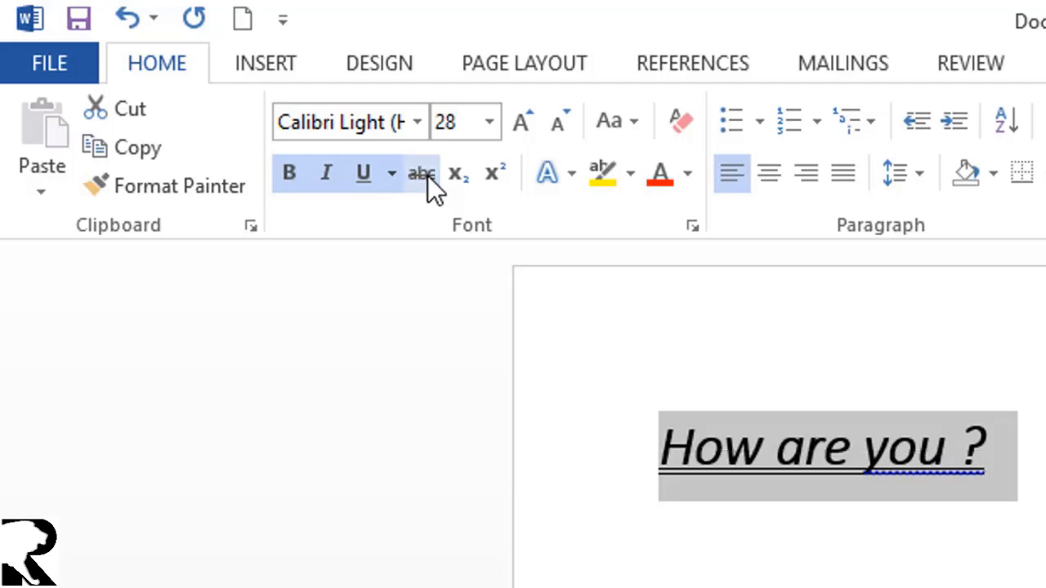
click(462, 172)
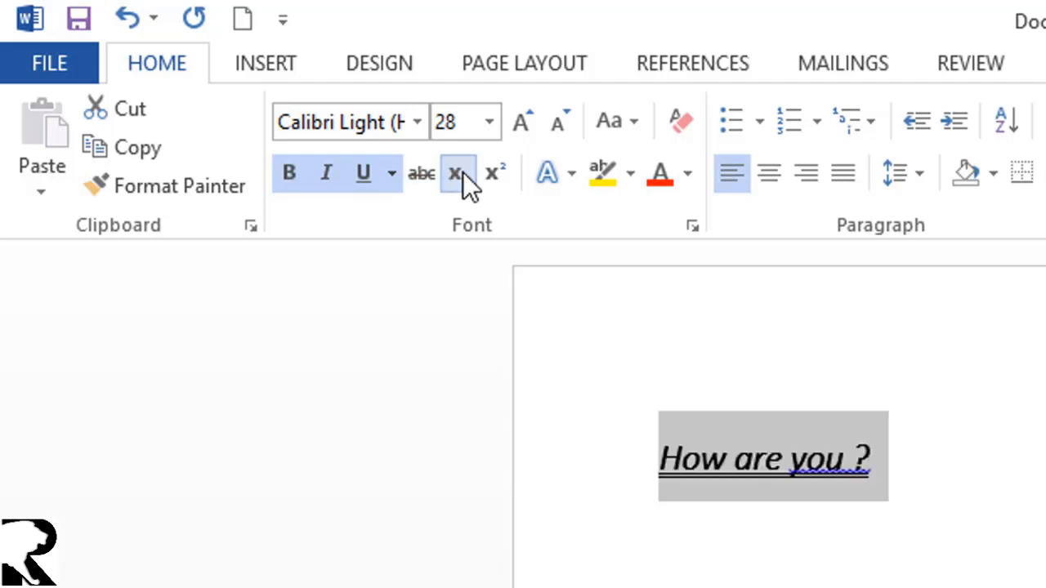
click(462, 171)
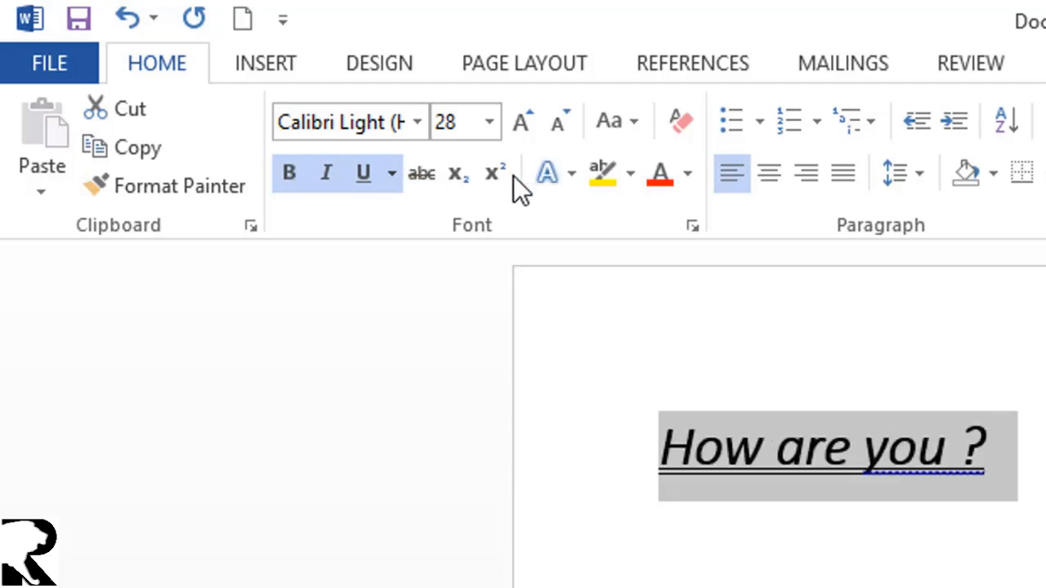
click(496, 176)
click(493, 172)
Step: Enlarge the selected text to size 48 and shrink it back to size 28
click(526, 117)
click(526, 118)
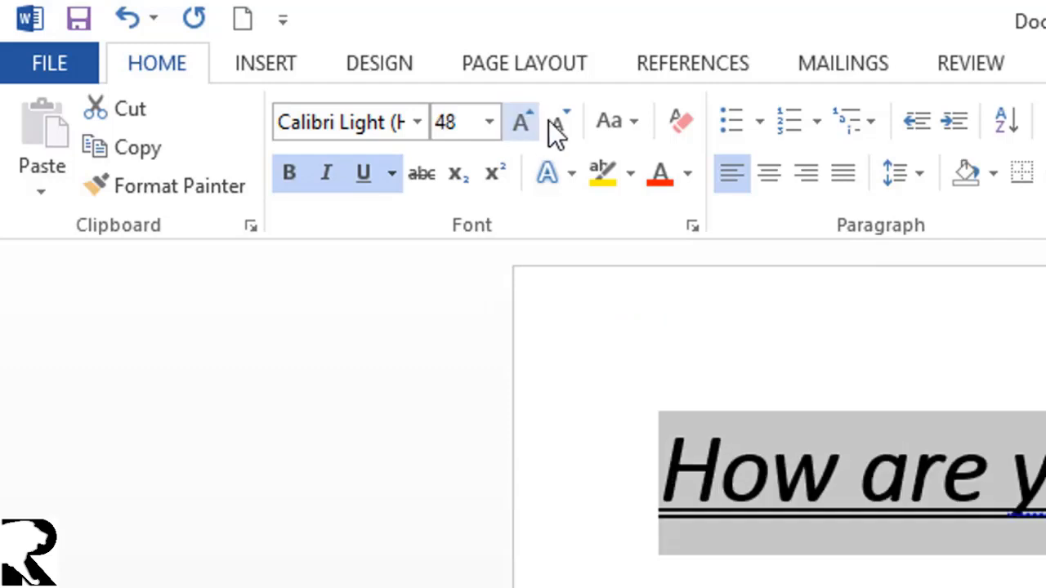
click(553, 123)
click(553, 123)
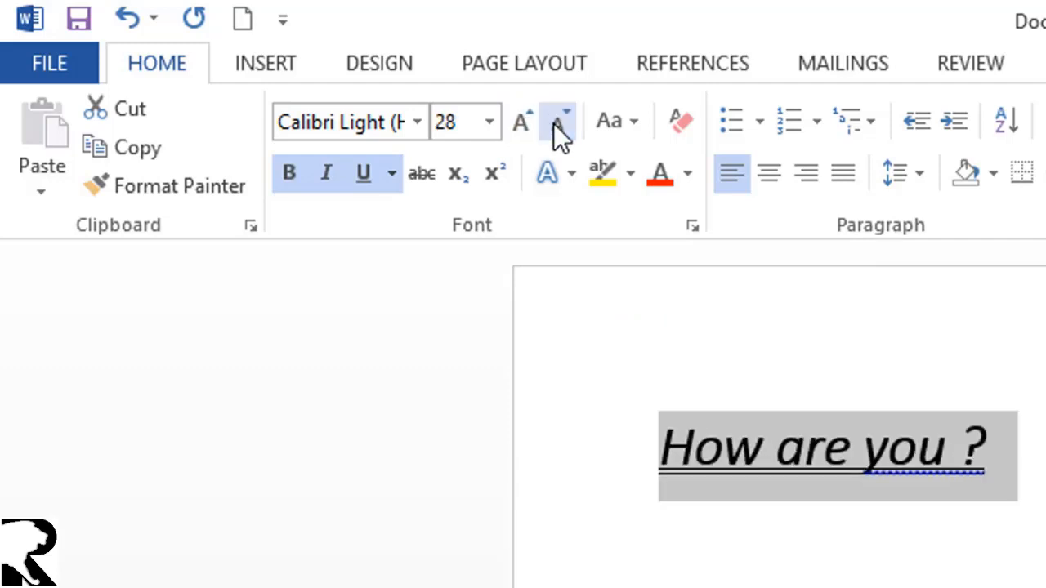
Step: Change the selected text to UPPERCASE and return it to Sentence case
click(624, 122)
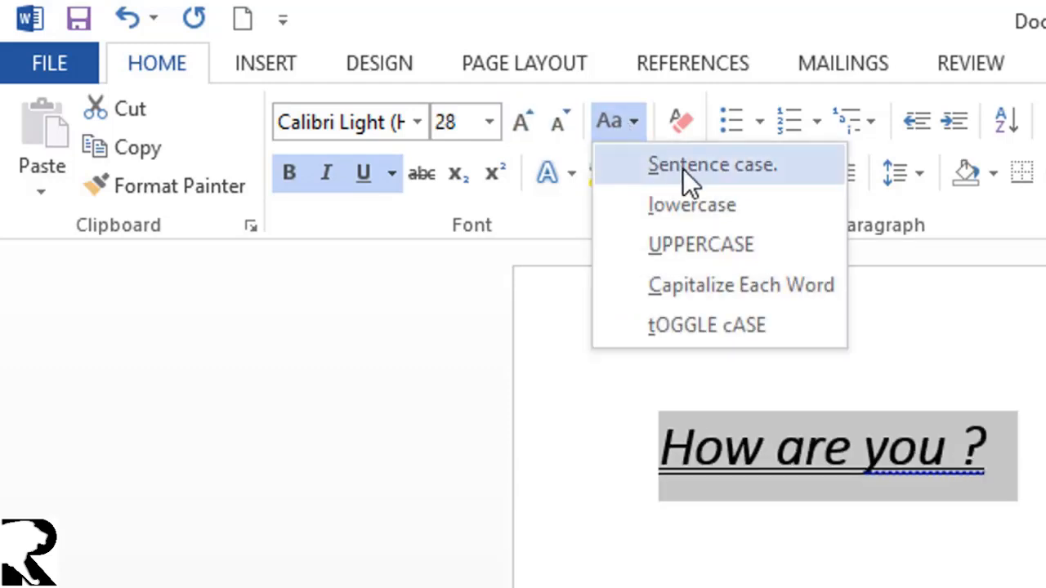
click(716, 246)
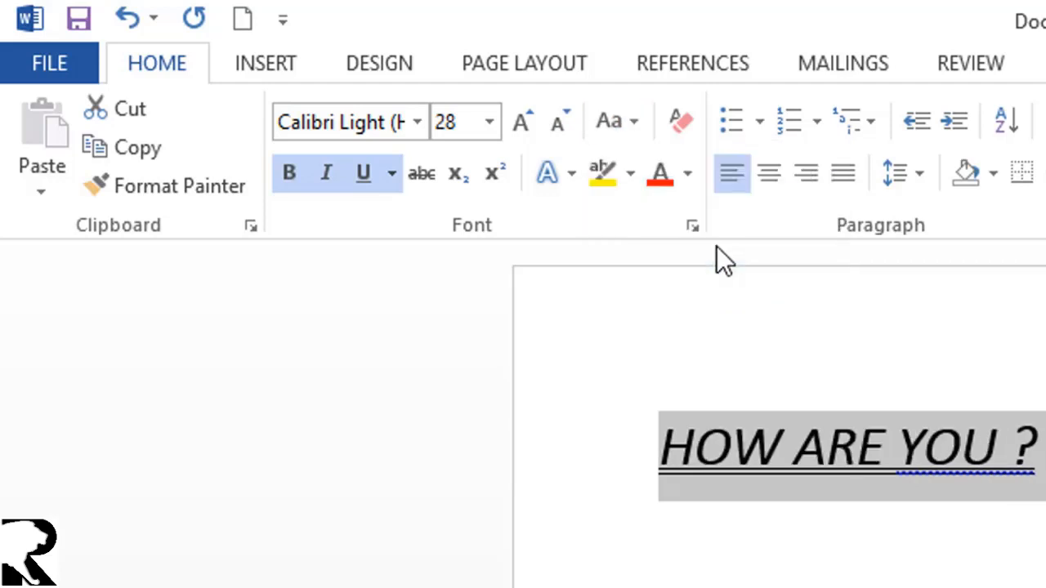
click(631, 122)
click(657, 174)
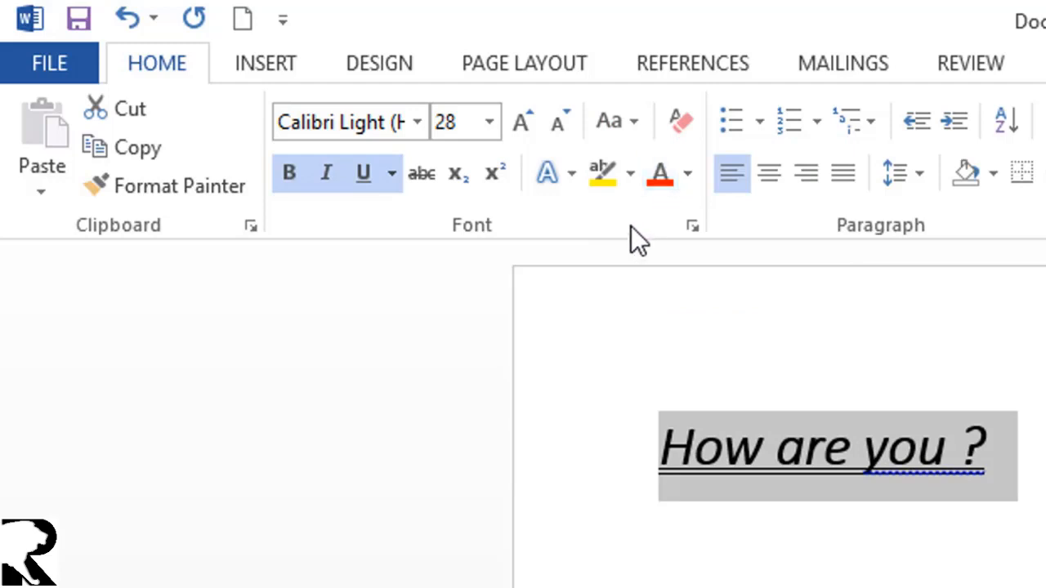
Step: Apply the blue text effect with reflection to the "How are you ?" line and deselect the text
click(569, 175)
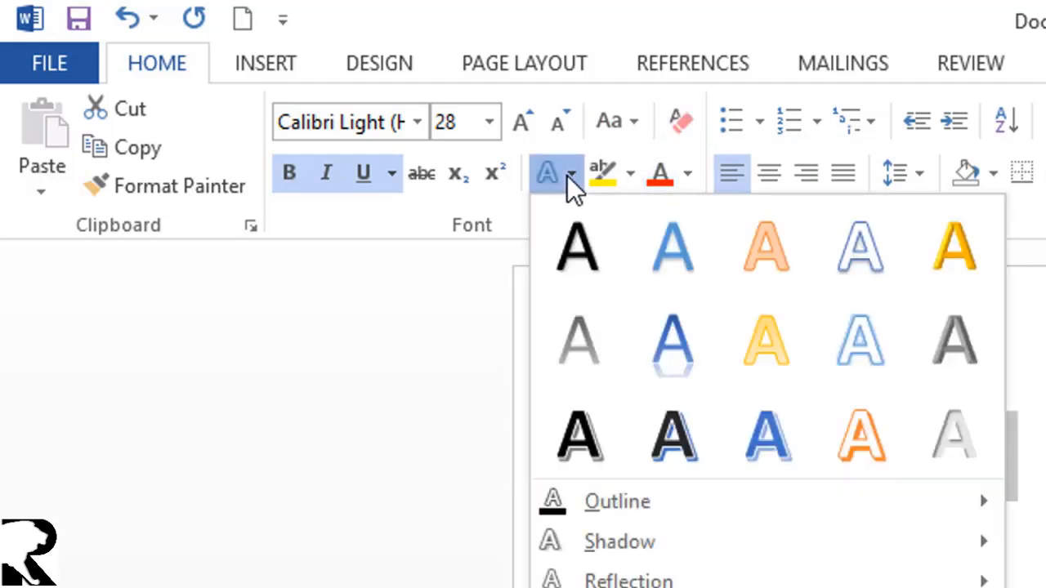
click(659, 347)
click(751, 579)
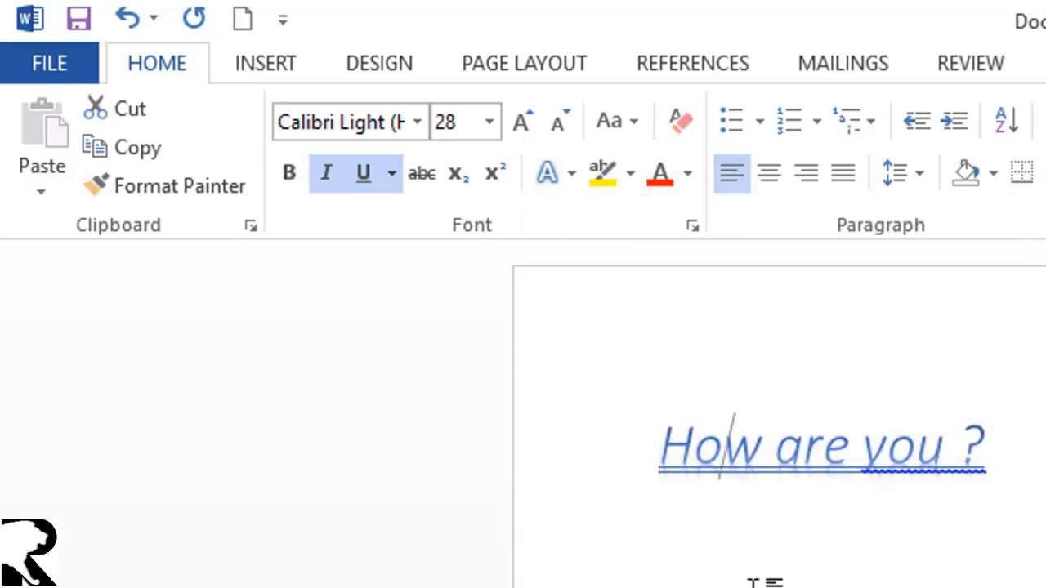
Step: Apply the black text effect with blue shadow to "How" and extend it to the entire "How are you ?" line
click(570, 174)
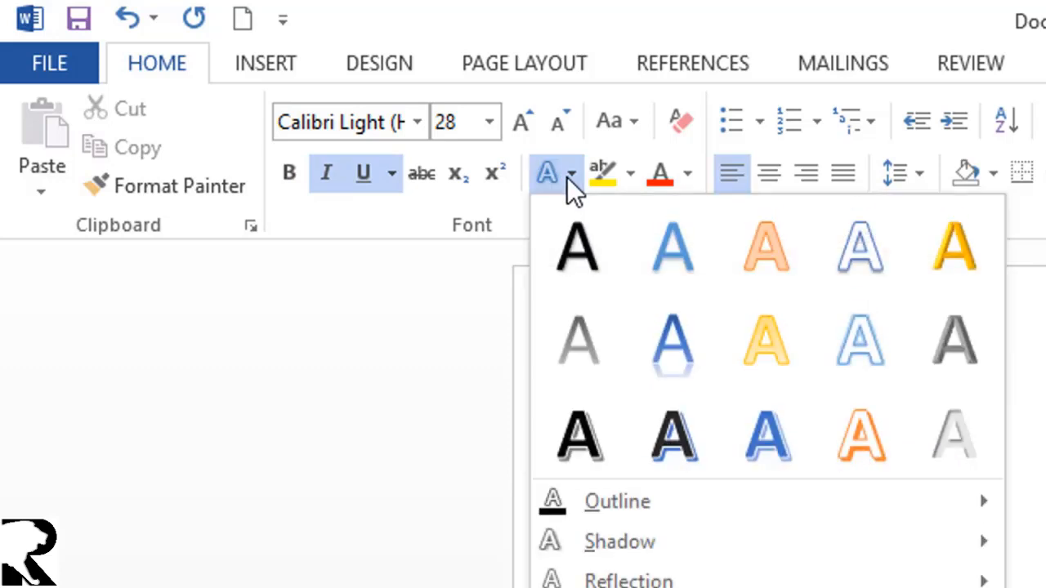
click(692, 446)
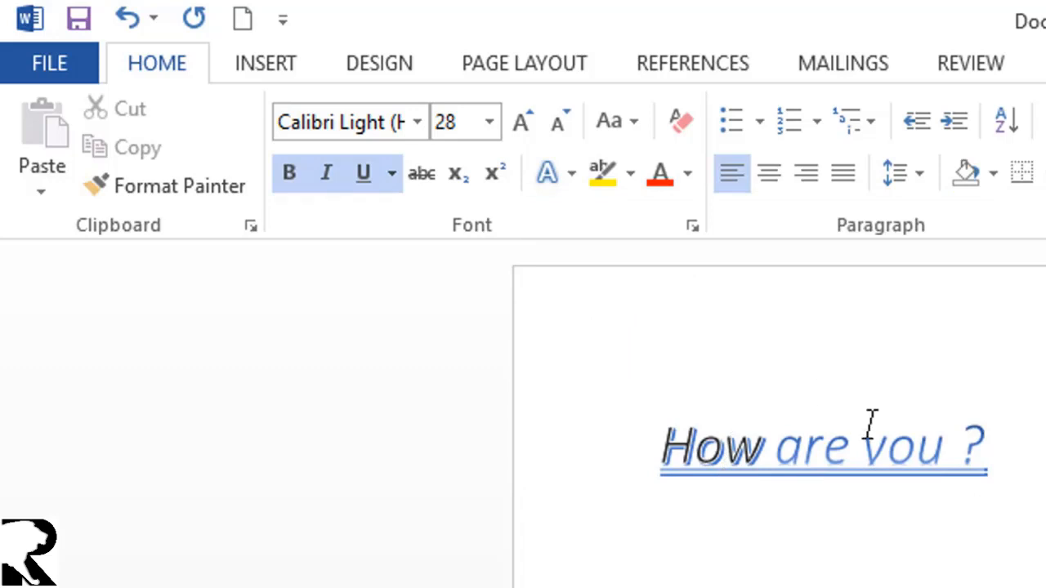
click(1002, 444)
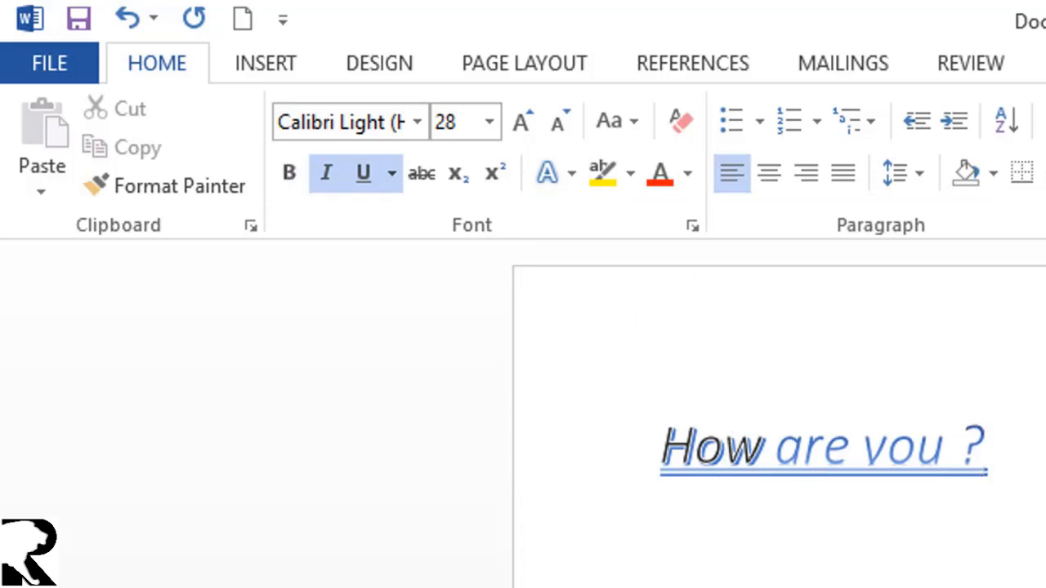
drag(992, 449, 563, 512)
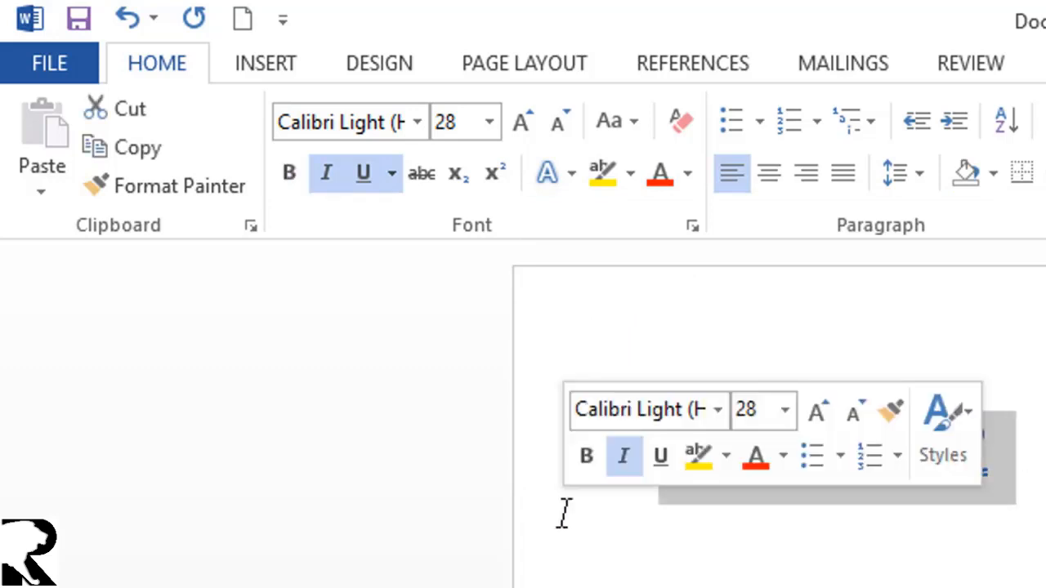
click(567, 171)
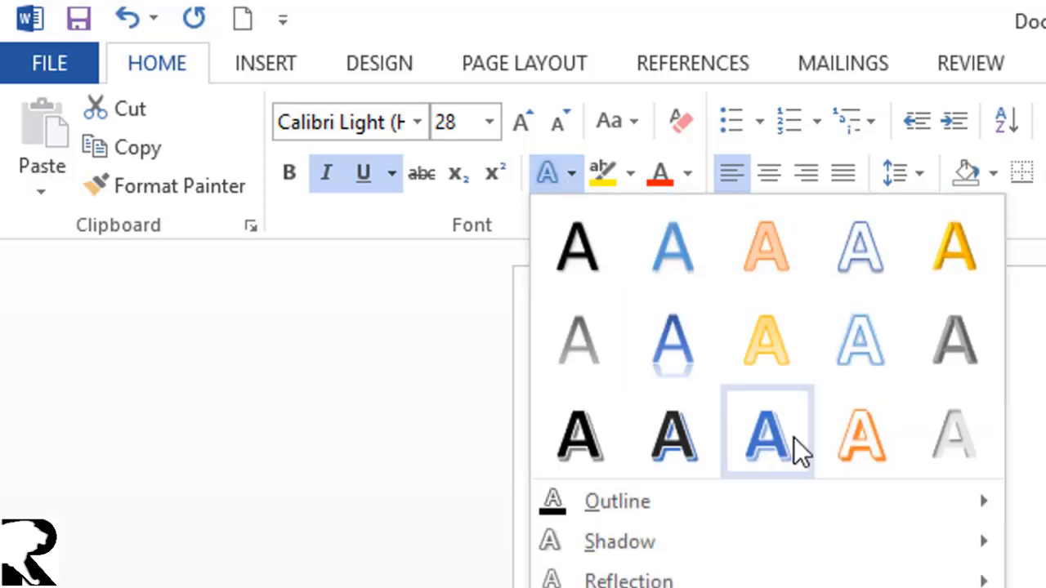
click(685, 444)
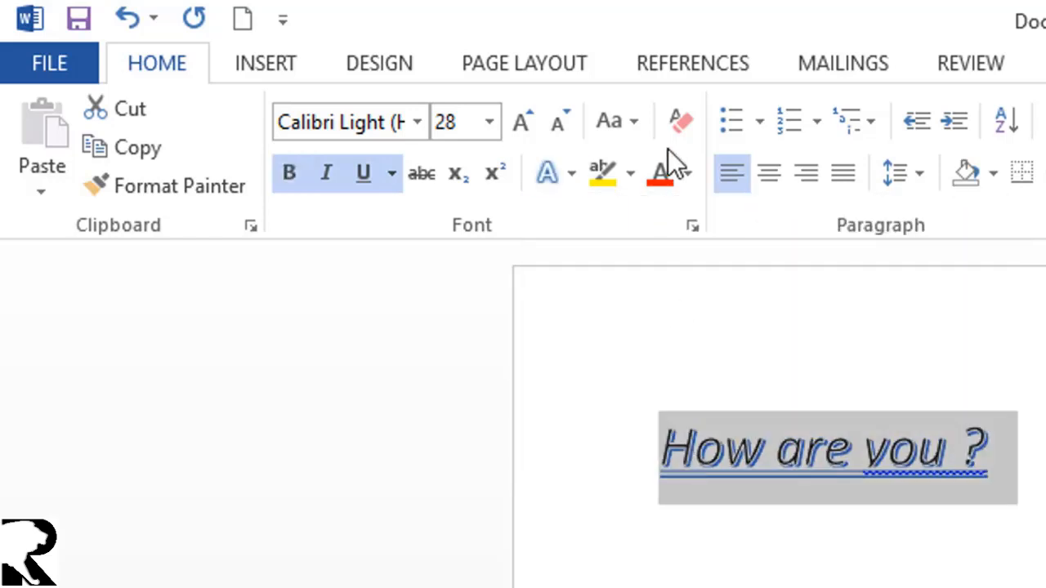
Step: Highlight the "How are you ?" line in dark blue and set its font color to white
click(629, 180)
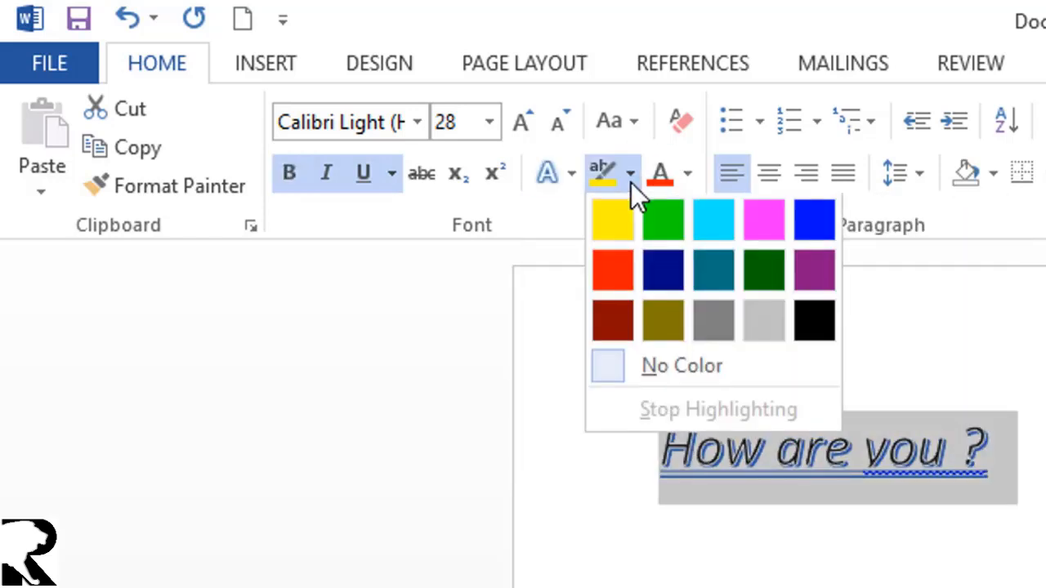
click(664, 268)
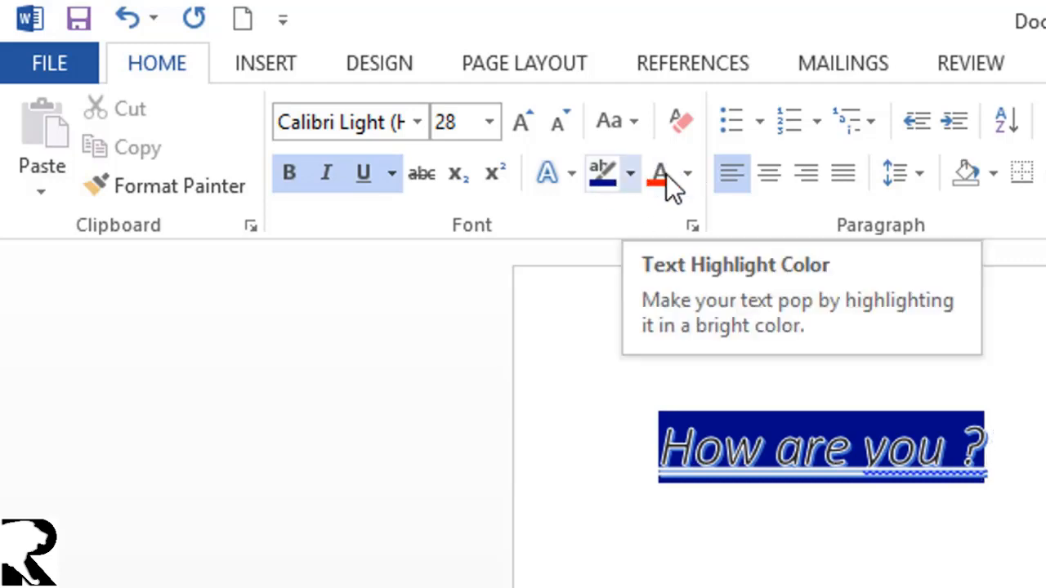
click(689, 174)
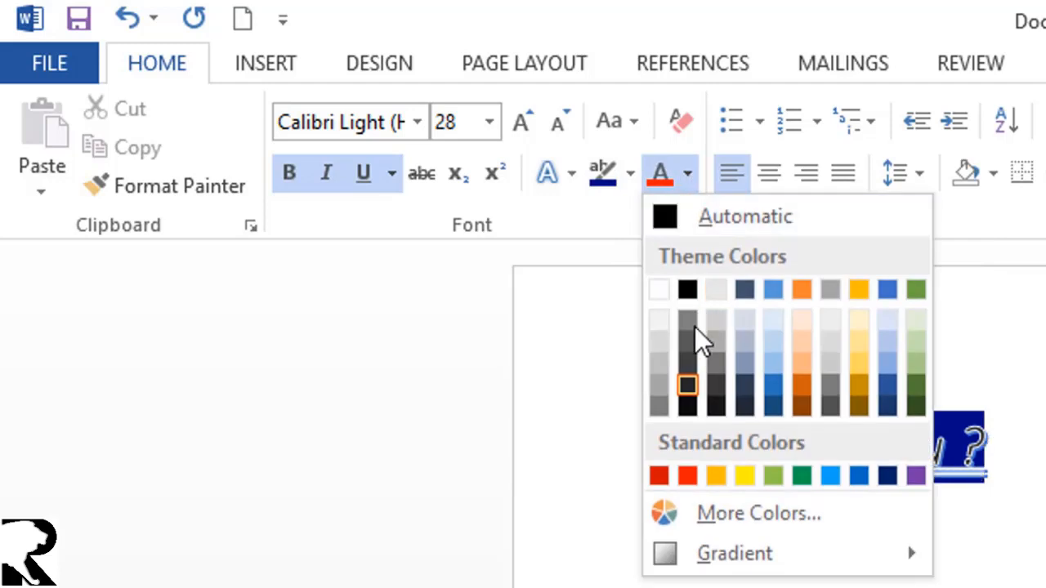
click(664, 291)
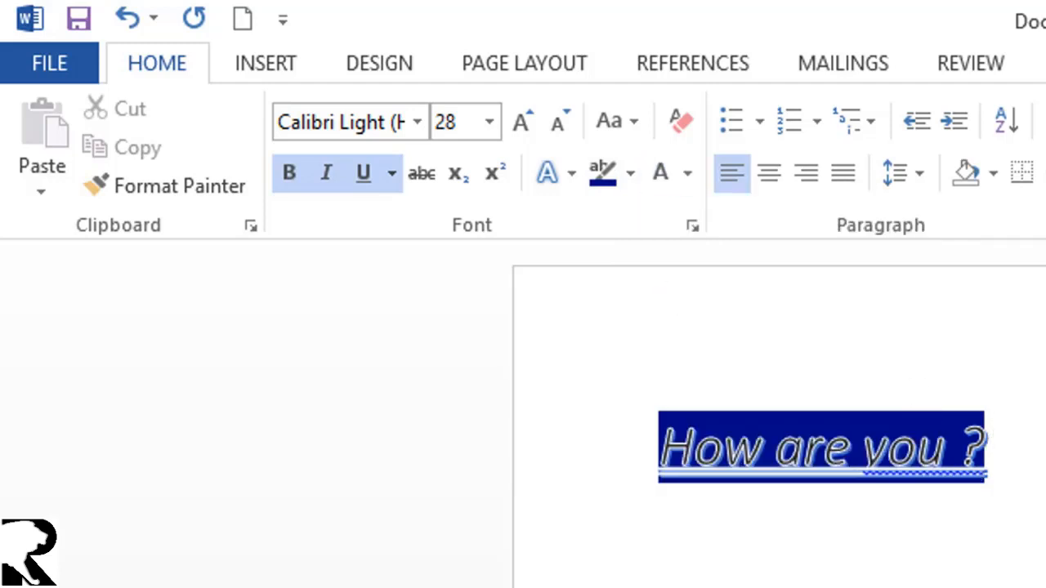
Step: Try the plain black and light blue text effects from the first row of presets on the highlighted line
click(564, 182)
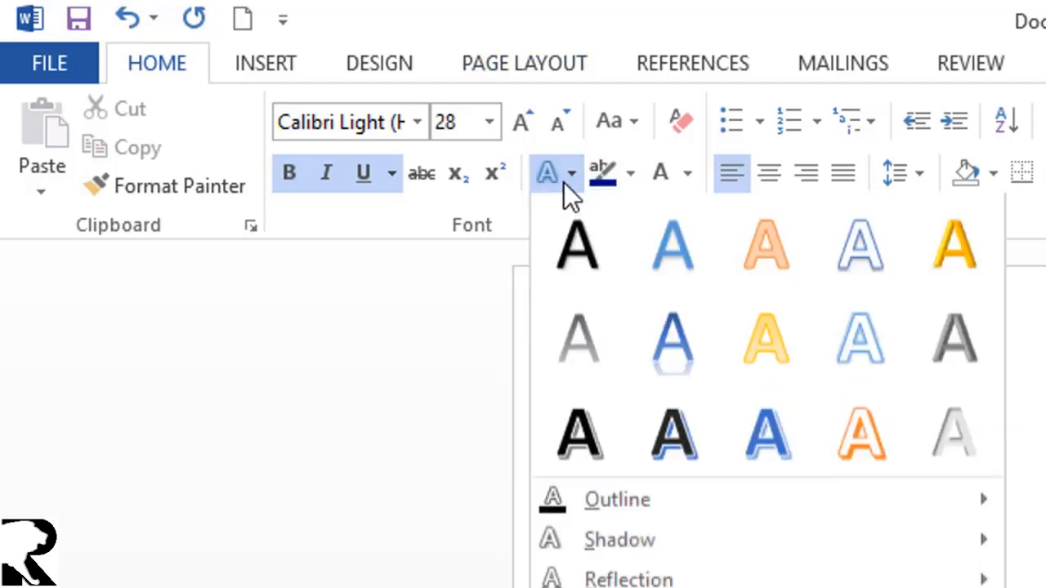
click(576, 263)
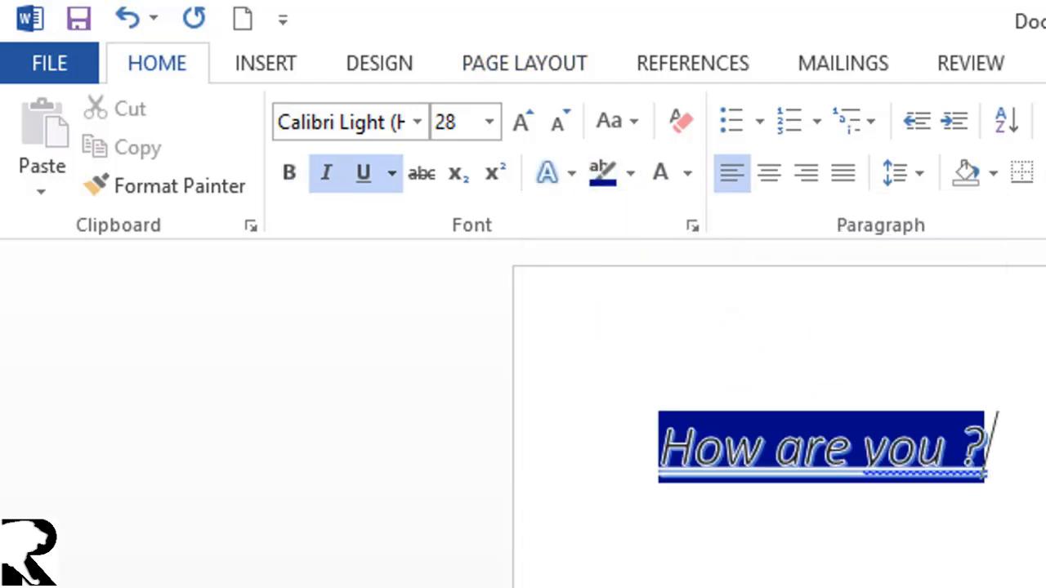
key(ctrl+b)
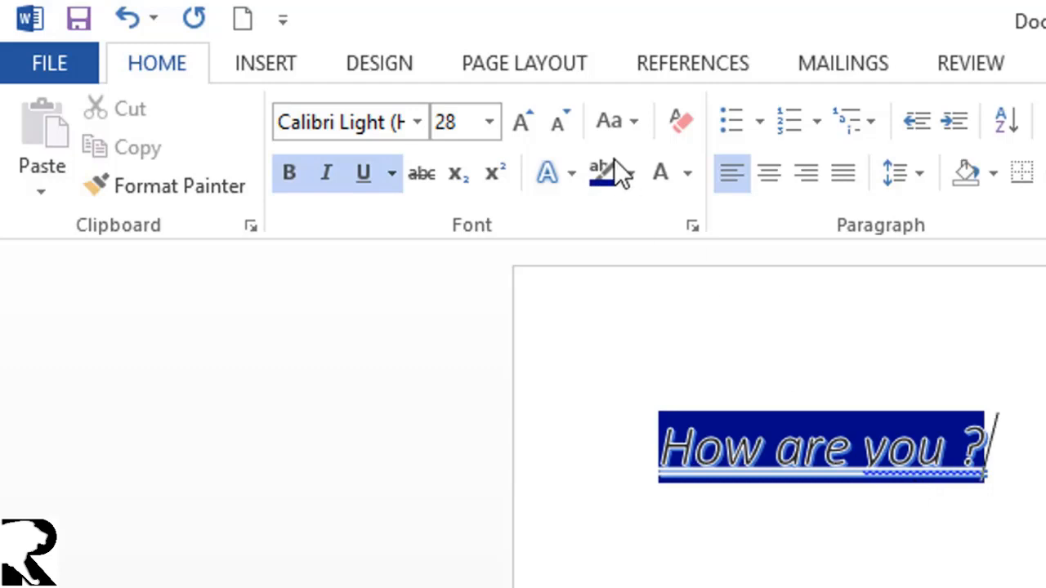
click(572, 174)
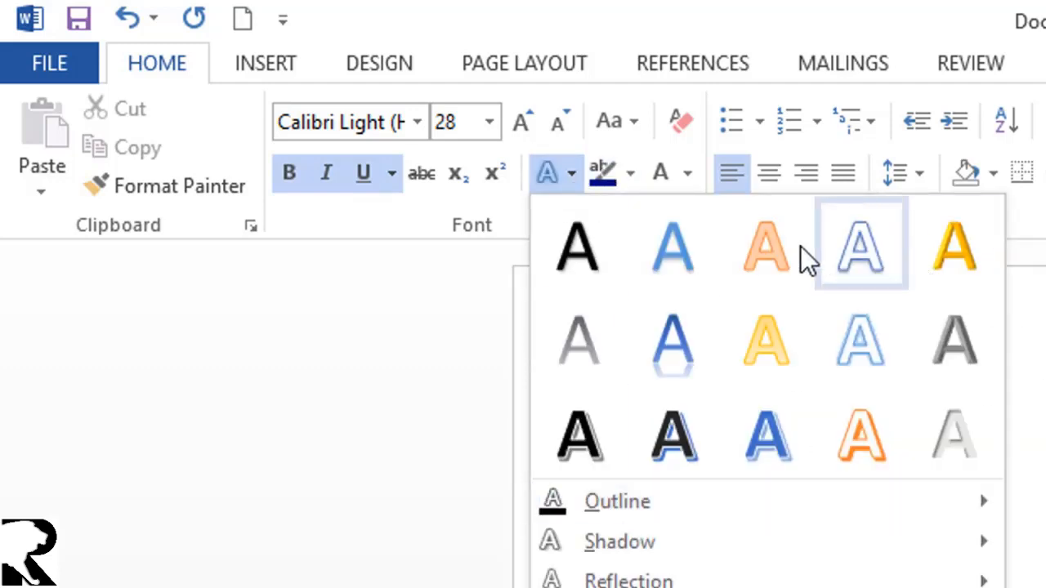
click(687, 255)
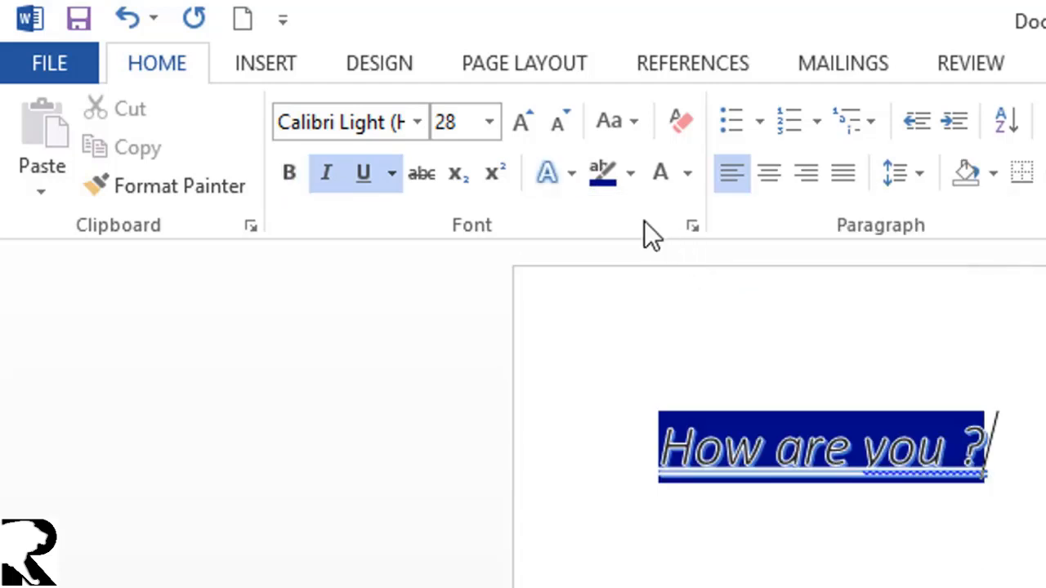
Step: Set the text highlighter to No Color and sweep it over the "How are you ?" line to clear the highlight
click(631, 173)
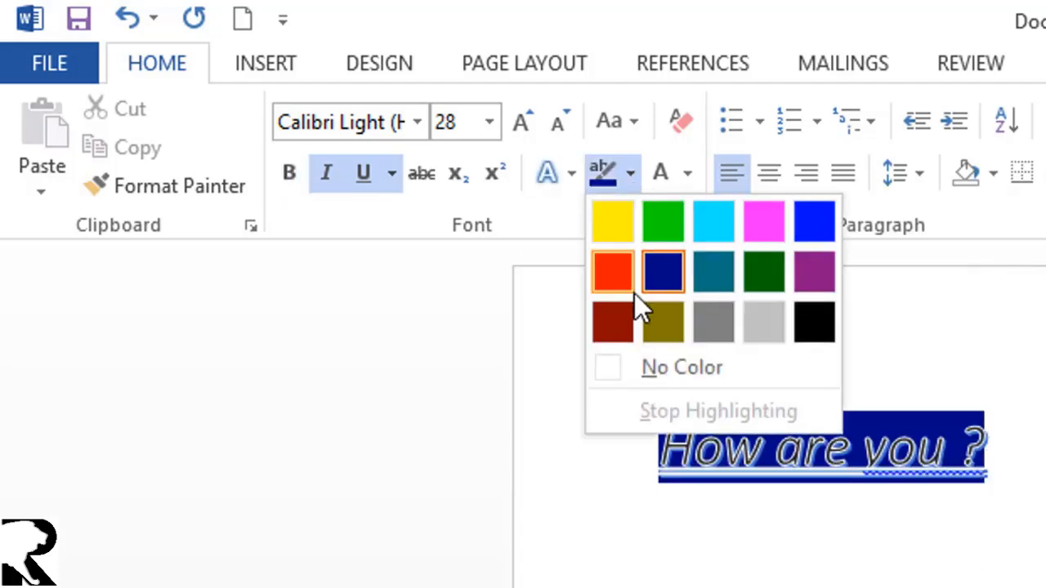
click(613, 369)
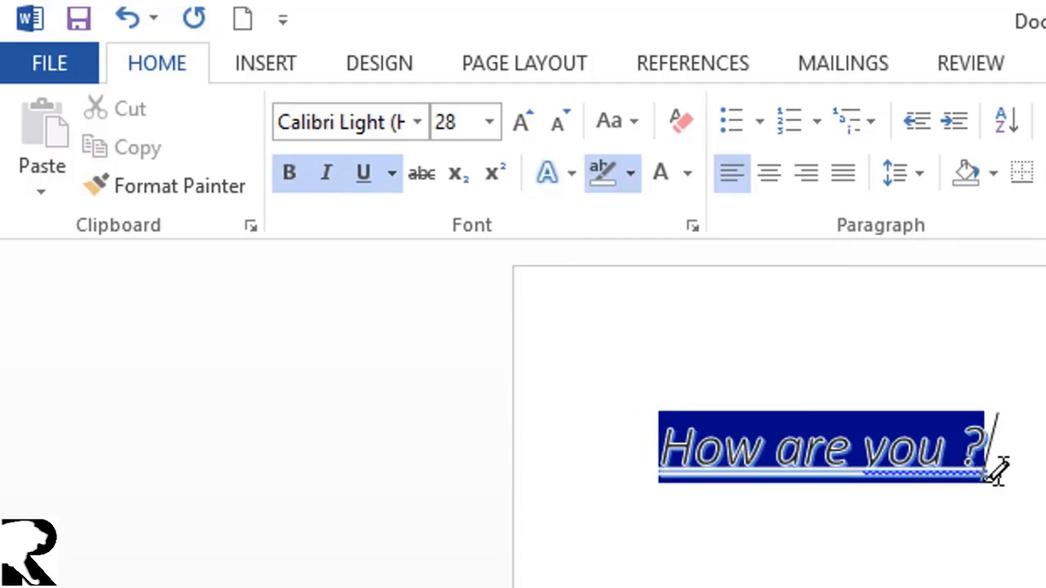
mouse_move(997, 446)
mouse_down()
mouse_move(477, 465)
mouse_move(470, 403)
mouse_up()
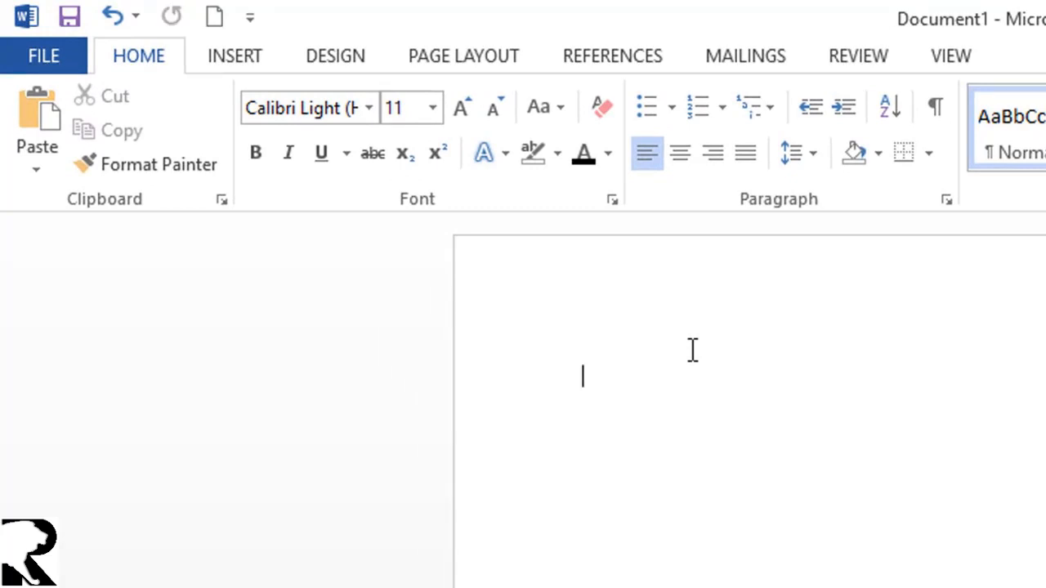
Step: Enter two paragraphs in the blank document: "It is a dog" and "It is a cat. Cat is drinking milk. Milk is given by cow."
text(It is a d)
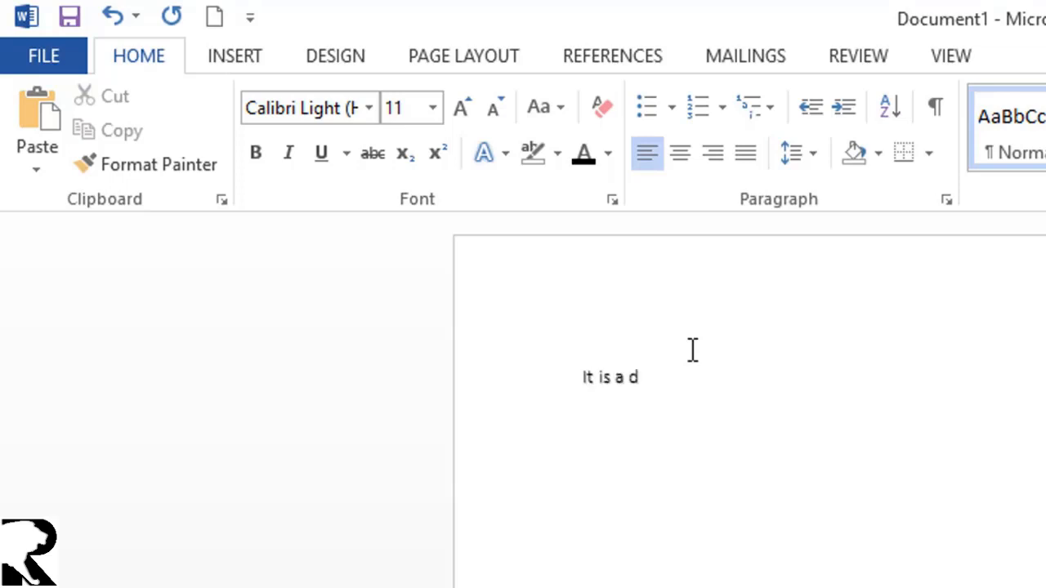
text(og)
key(Return)
text(It is )
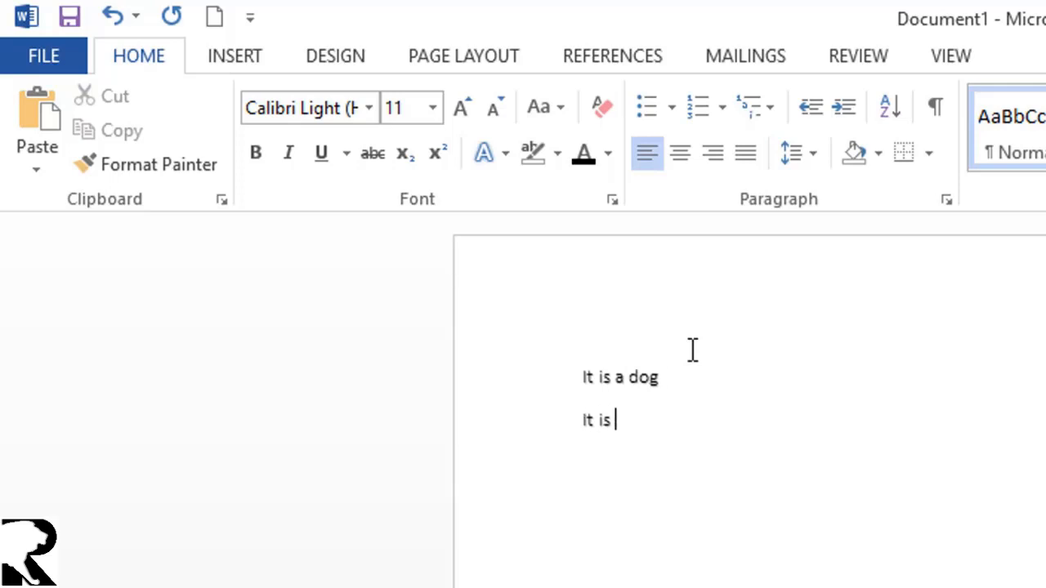
text(a cat . Cat)
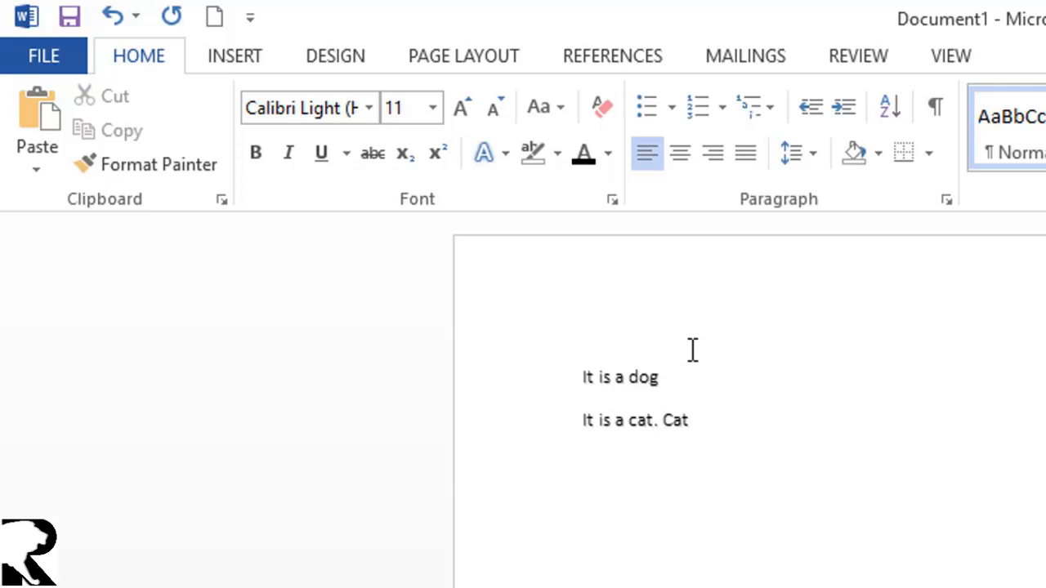
text( is drinking )
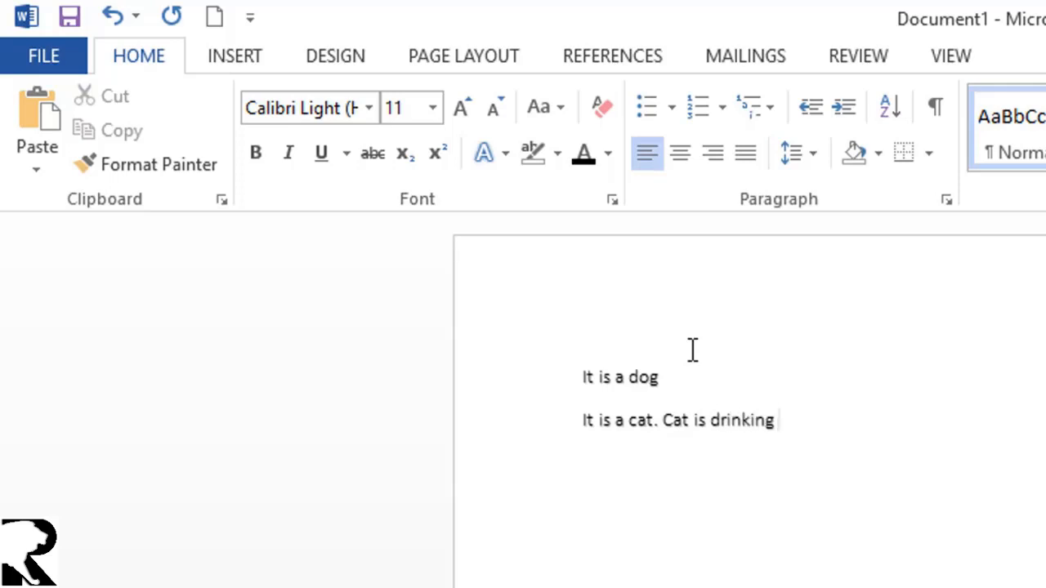
text(milk. <)
key(BackSpace)
text(Milk)
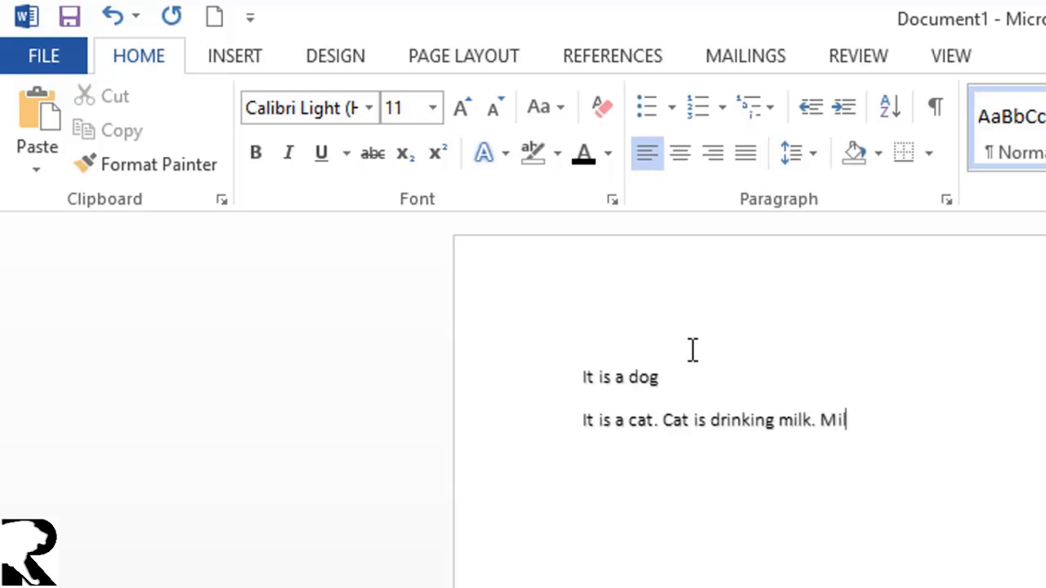
text( is given )
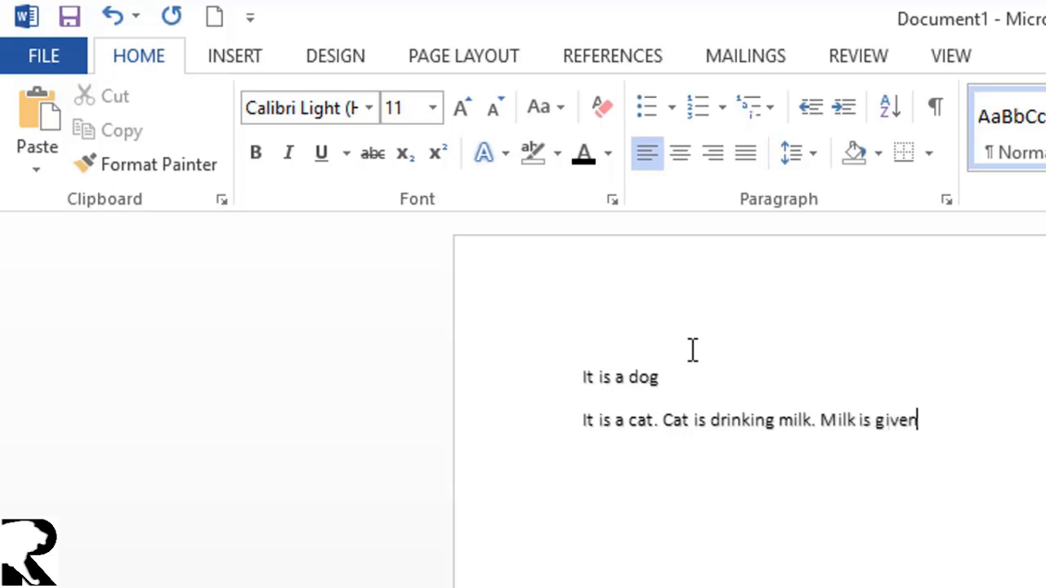
text(by cow)
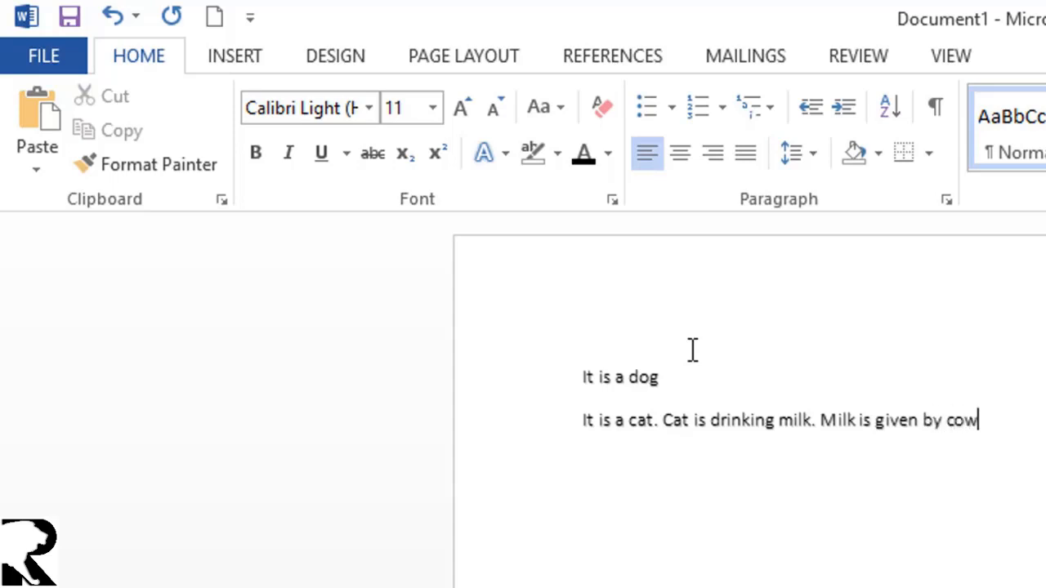
text(.)
Step: Format the cat paragraph and the "It is a dog" paragraph as round bullet list items
click(662, 107)
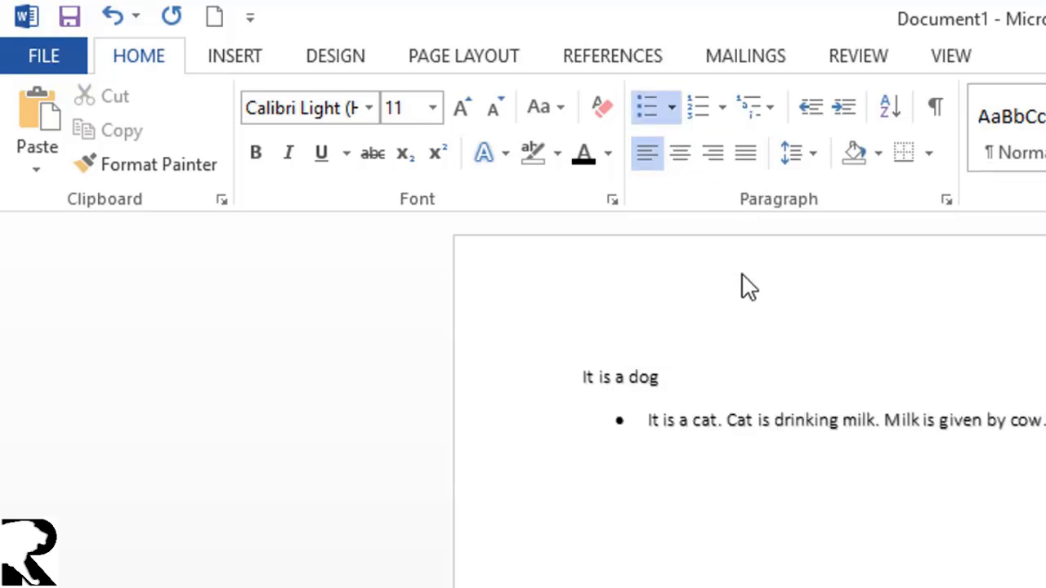
click(659, 377)
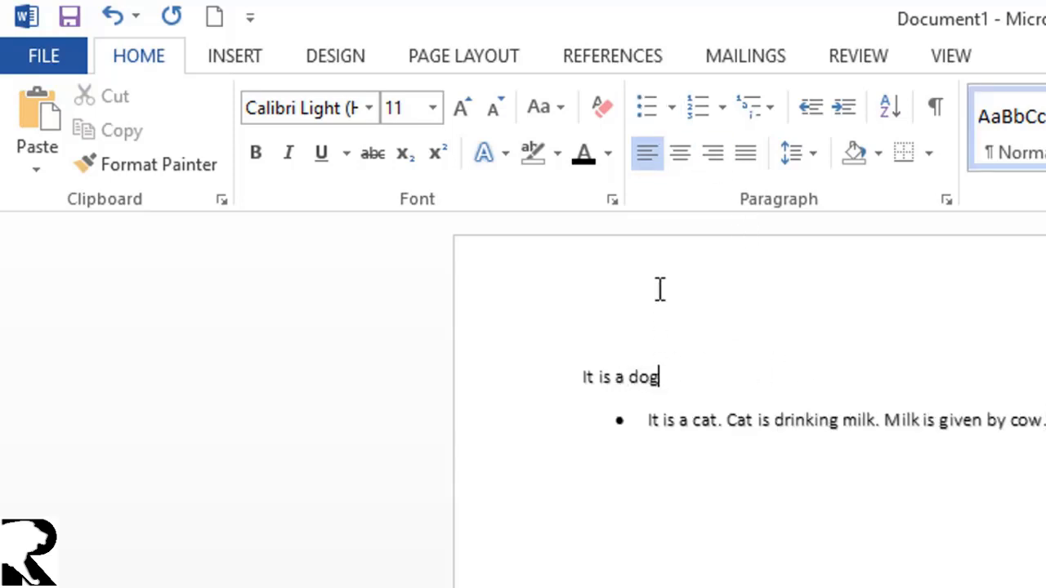
click(643, 108)
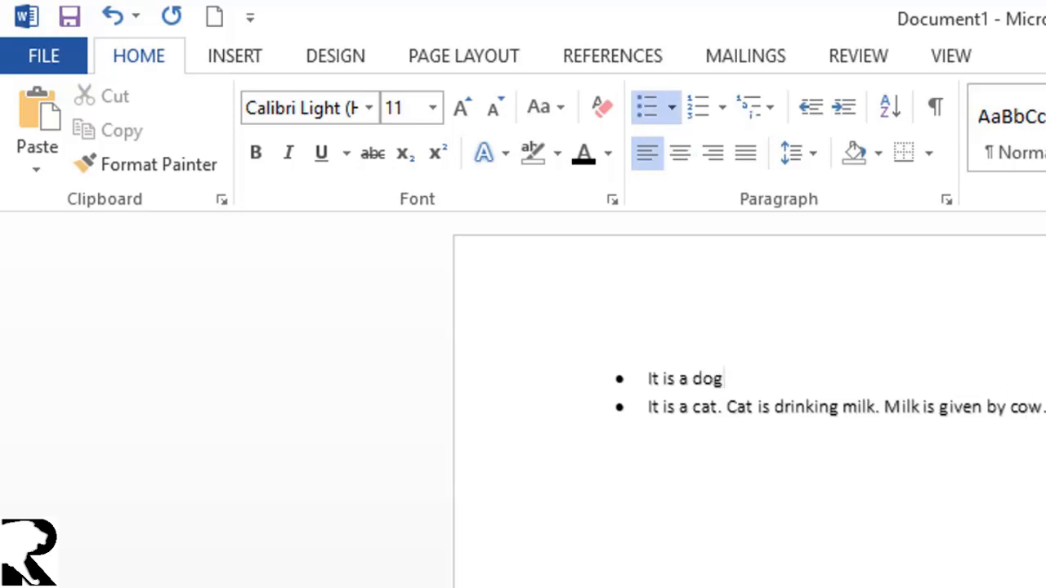
Step: Add a third bullet below the cat paragraph reading "Dog is hungry."
key(Return)
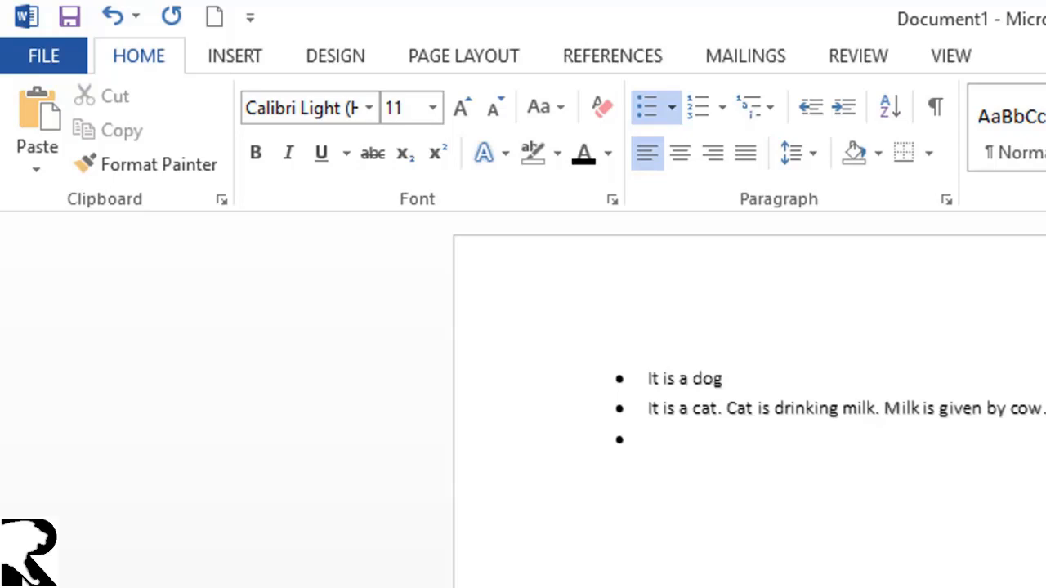
text(dog is )
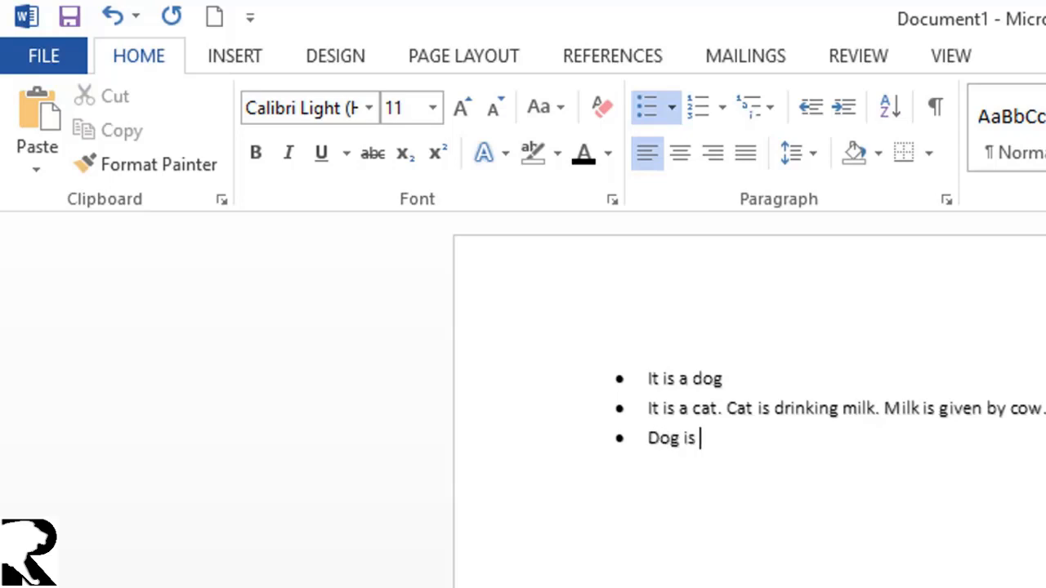
text(hungr)
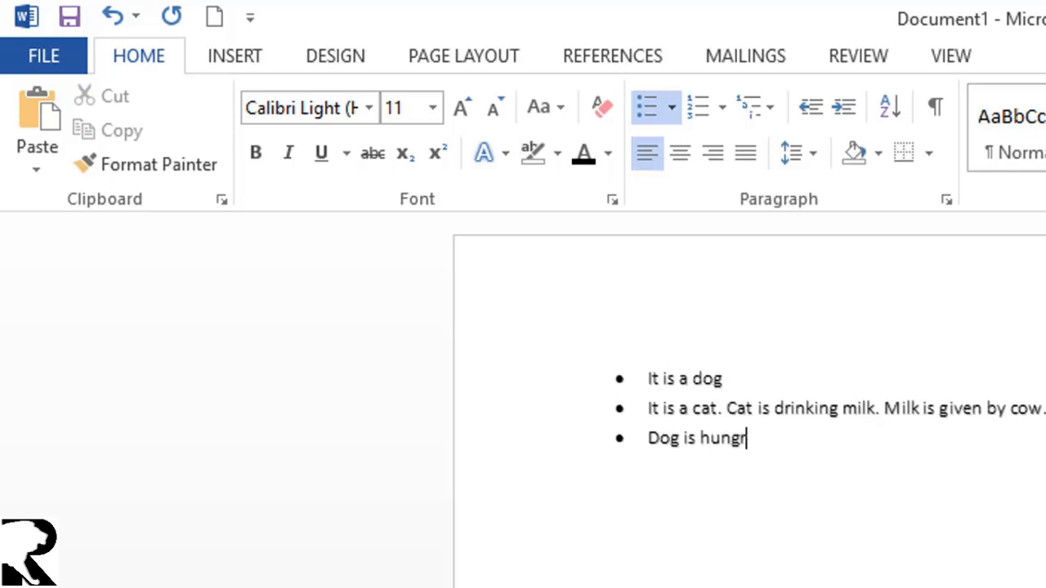
text(y.)
Step: Add a fourth bullet below the "Dog is hungry." item reading "Cow is thrusty."
key(Return)
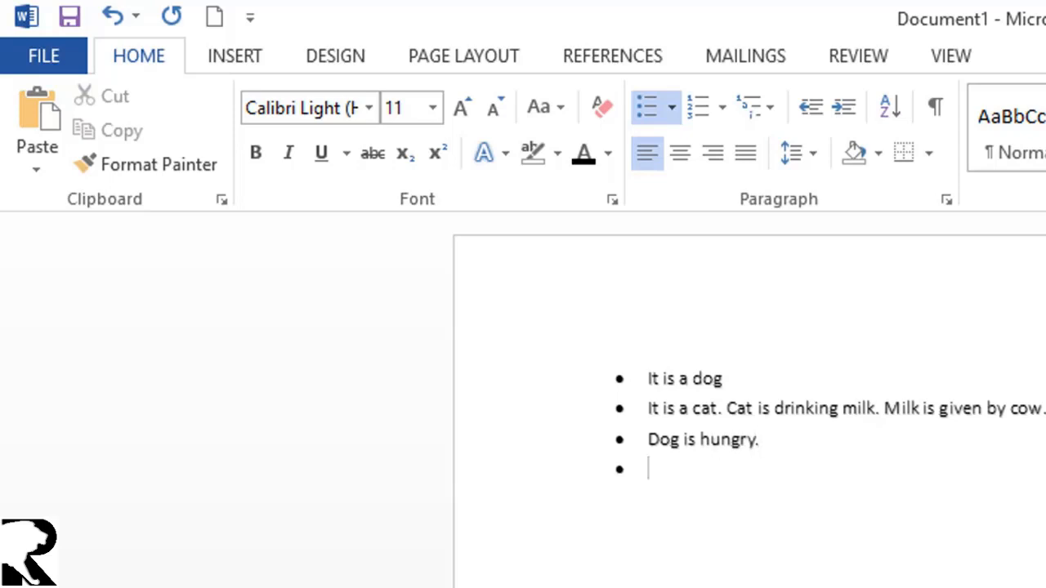
text(cow is )
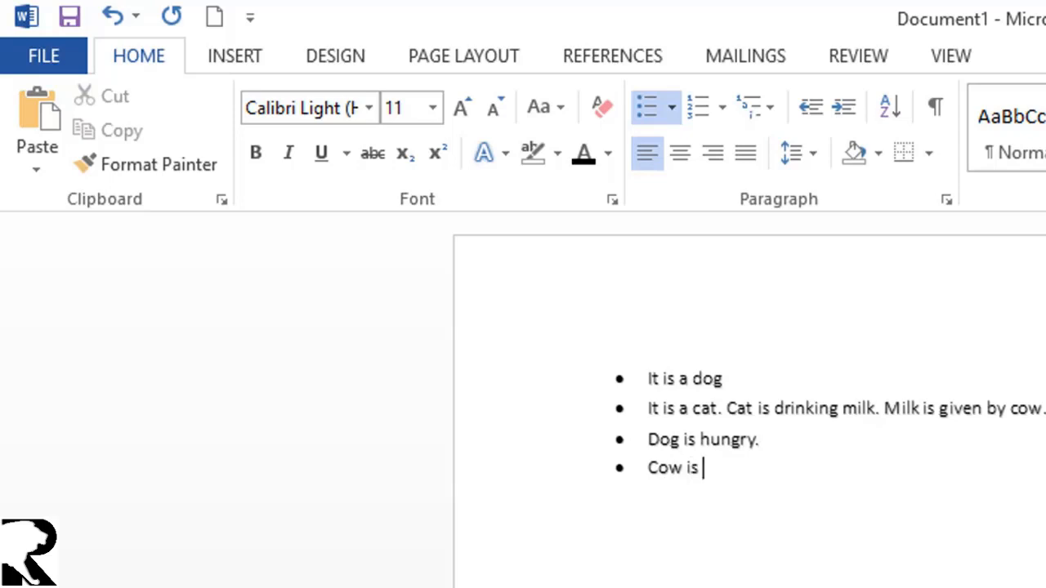
text(thrusty)
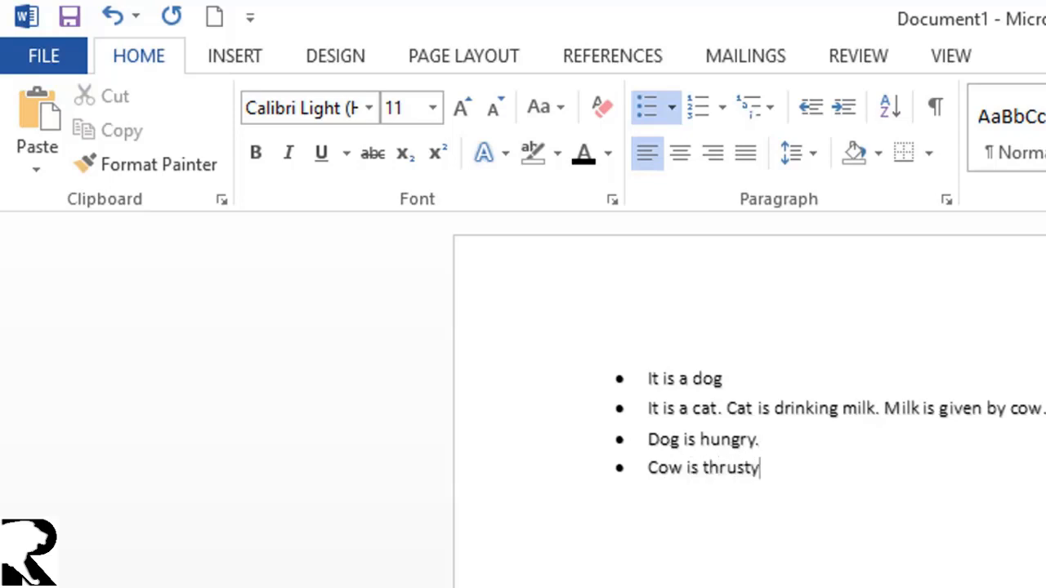
text(.)
Step: Delete the fourth bullet's text and its empty line, ending back after "Dog is hungry."
key(BackSpace)
key(BackSpace)
key(BackSpace)
key(BackSpace)
key(BackSpace)
key(BackSpace)
key(BackSpace)
key(BackSpace)
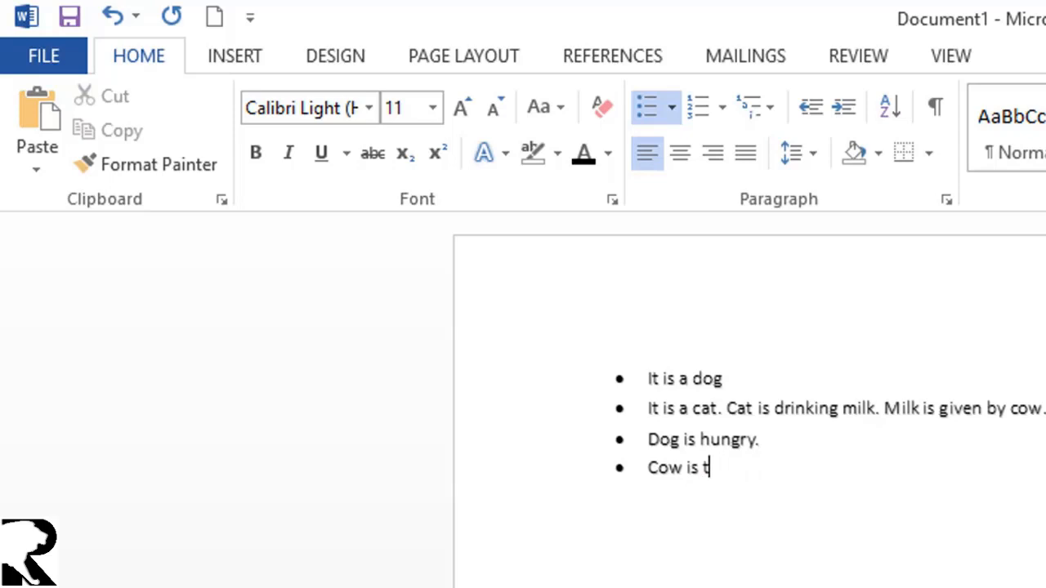
key(BackSpace)
key(BackSpace)
key(BackSpace)
key(BackSpace)
key(BackSpace)
key(BackSpace)
key(BackSpace)
key(BackSpace)
key(BackSpace)
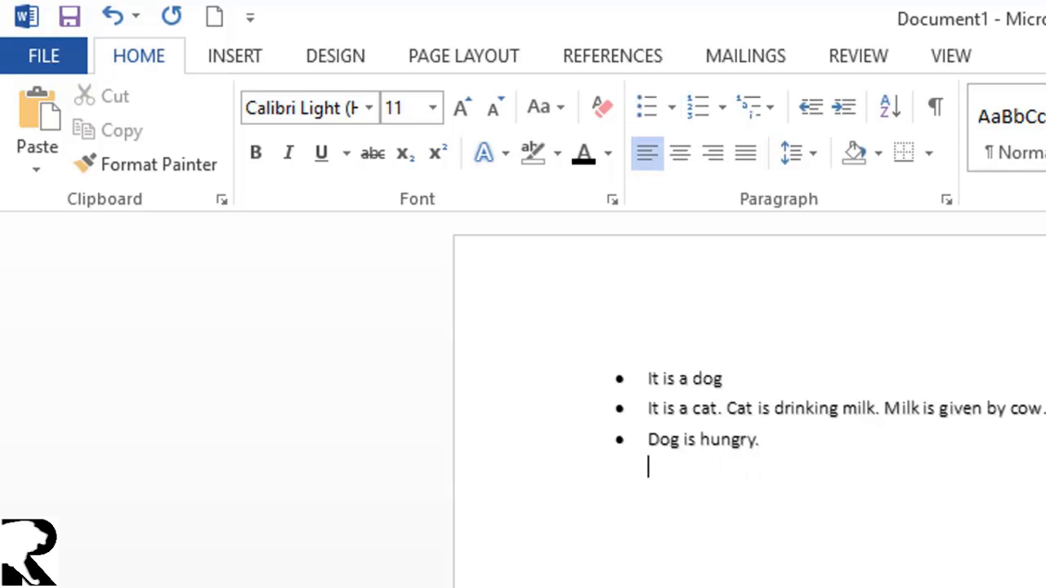
key(BackSpace)
key(BackSpace)
key(BackSpace)
key(BackSpace)
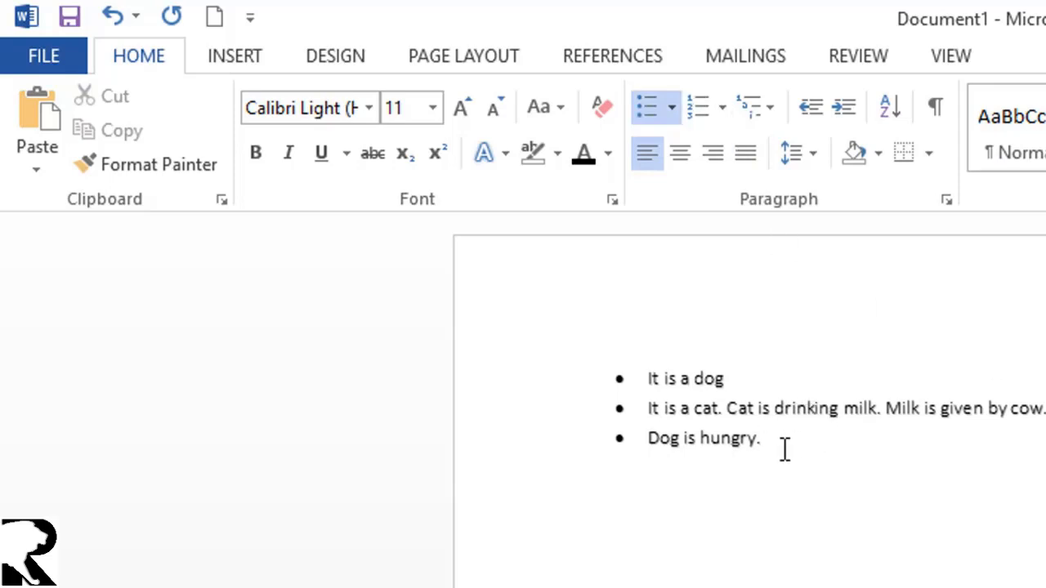
Step: Remove the bullet from the "Dog is hungry." item and clear the bullets from the remaining list items
click(669, 108)
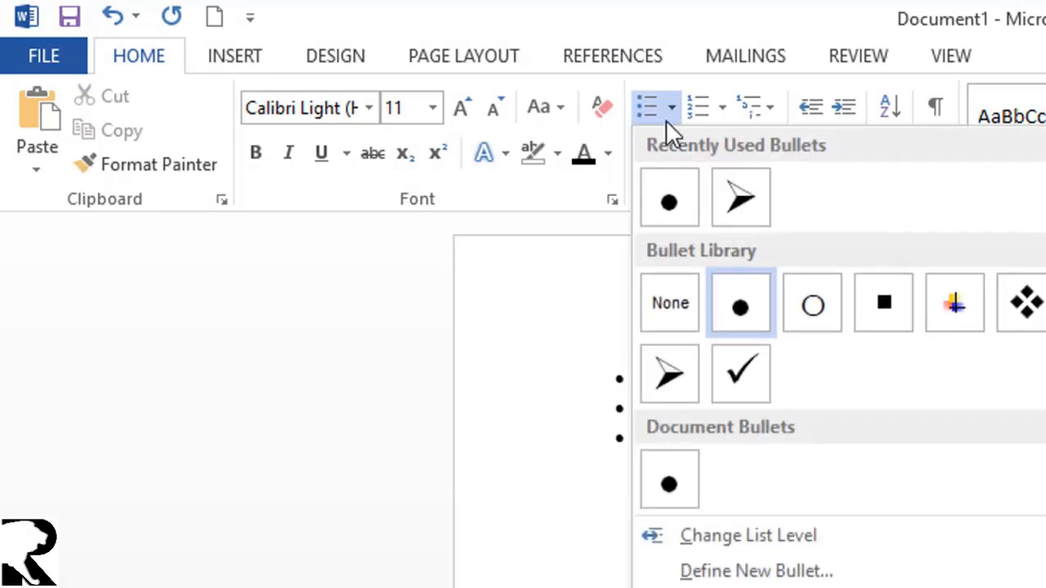
click(649, 111)
click(649, 111)
click(649, 111)
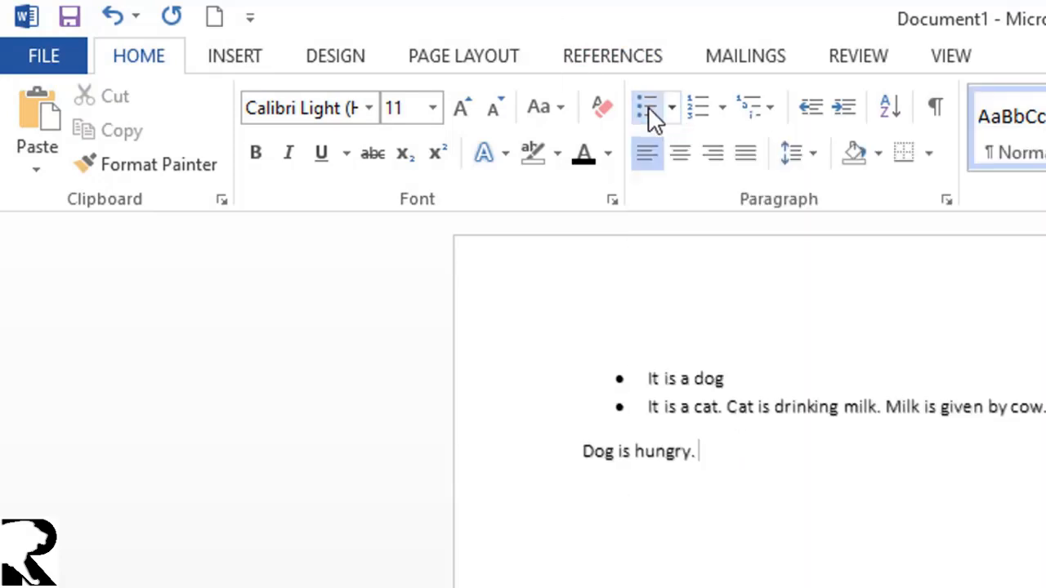
triple_click(520, 343)
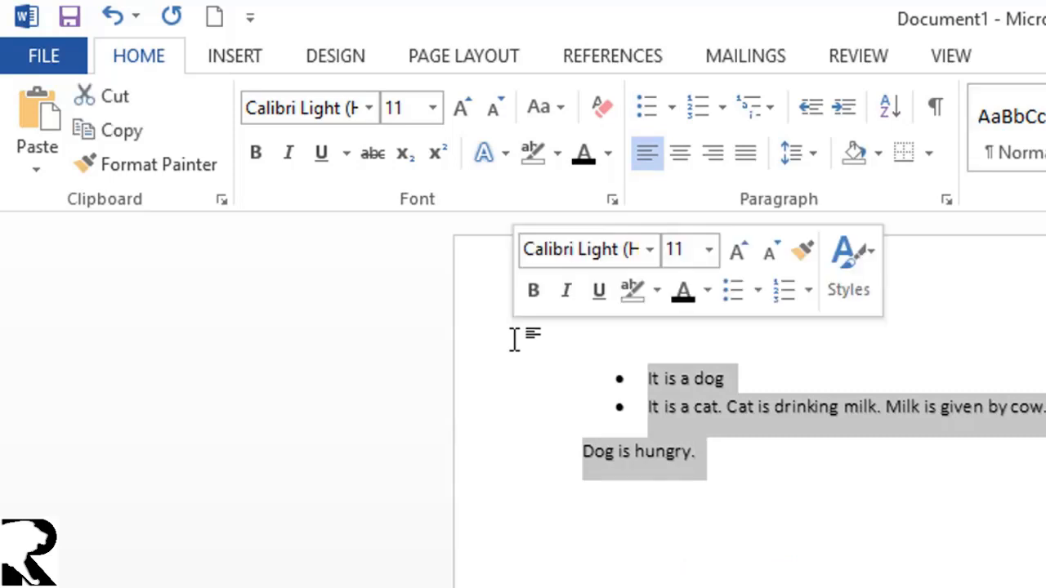
click(644, 109)
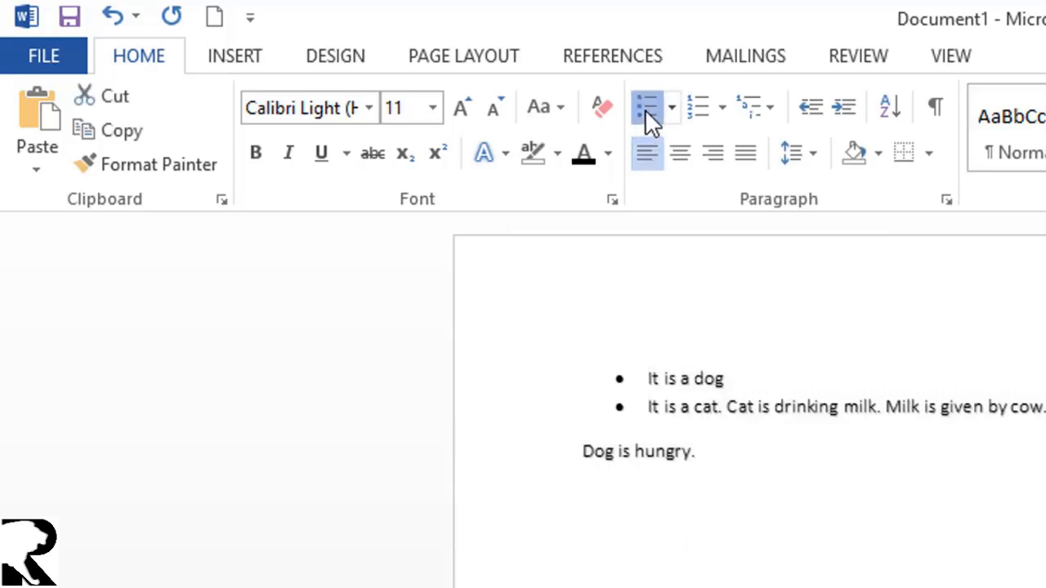
click(823, 546)
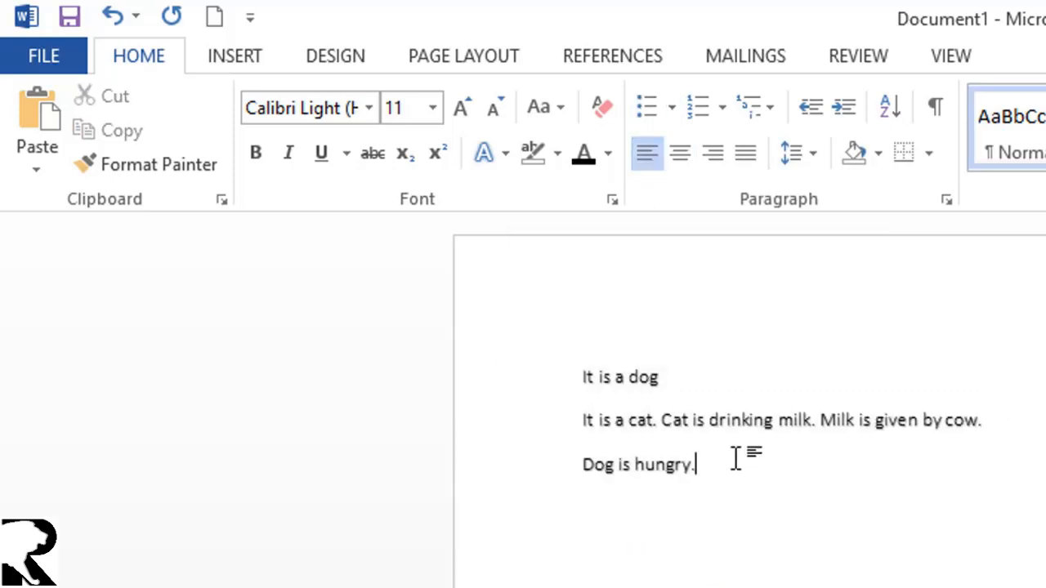
Step: Turn round bullets on for all three paragraphs and off again
drag(735, 459, 553, 335)
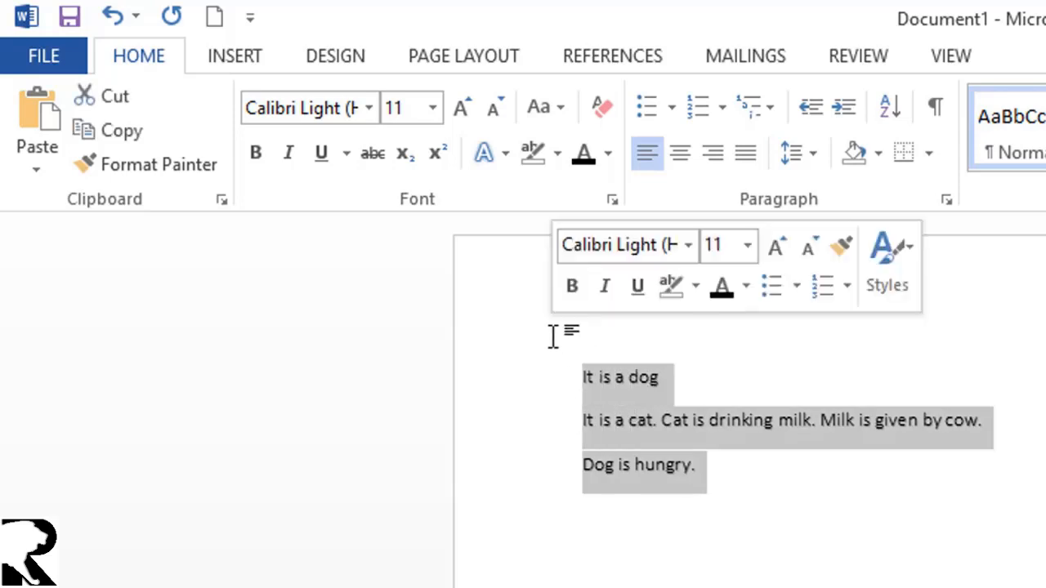
click(652, 117)
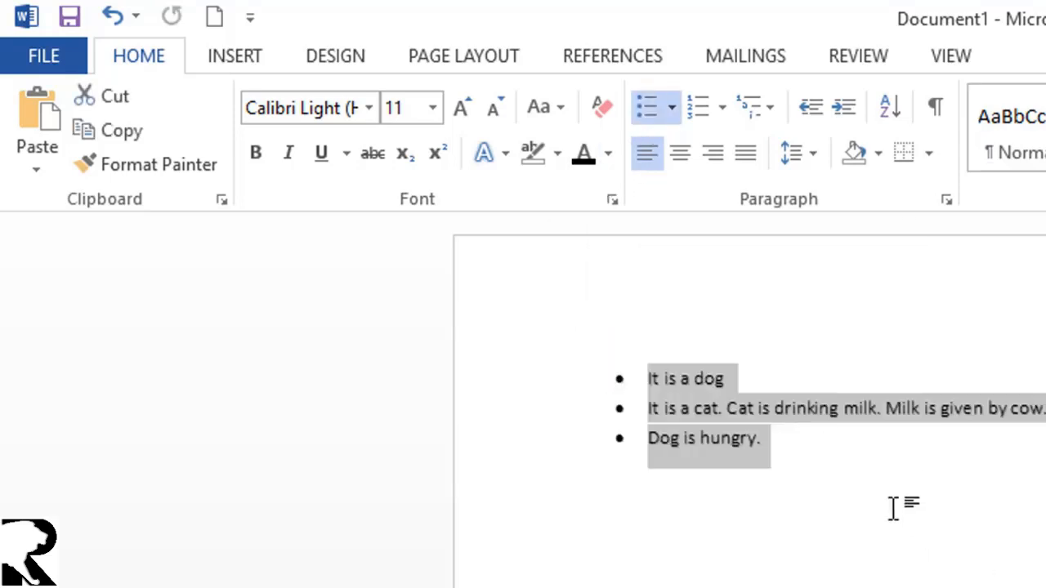
click(642, 102)
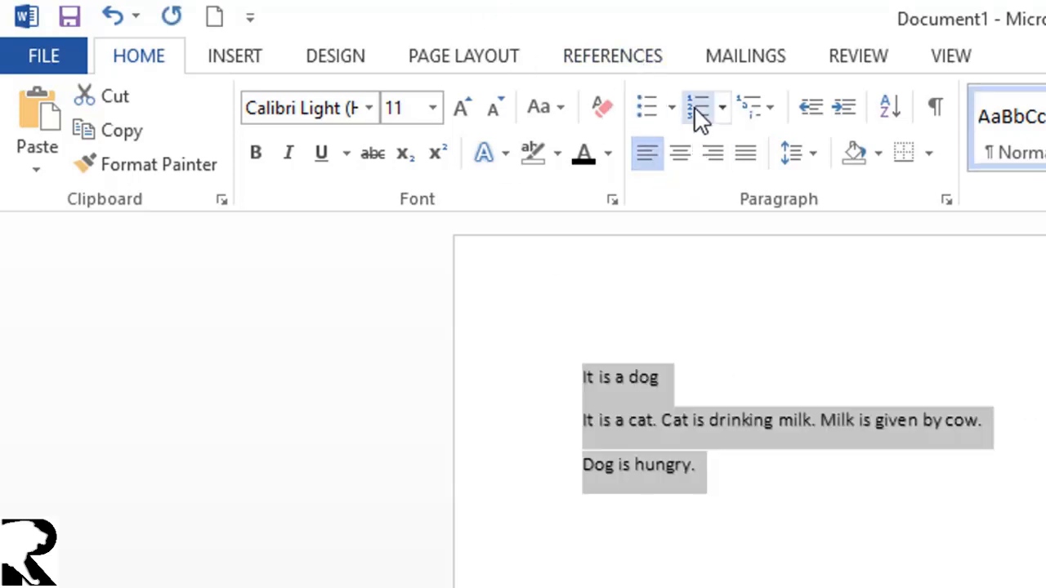
Step: Format the three selected paragraphs as a 1., 2., 3. numbered list and view the multilevel list library
click(724, 108)
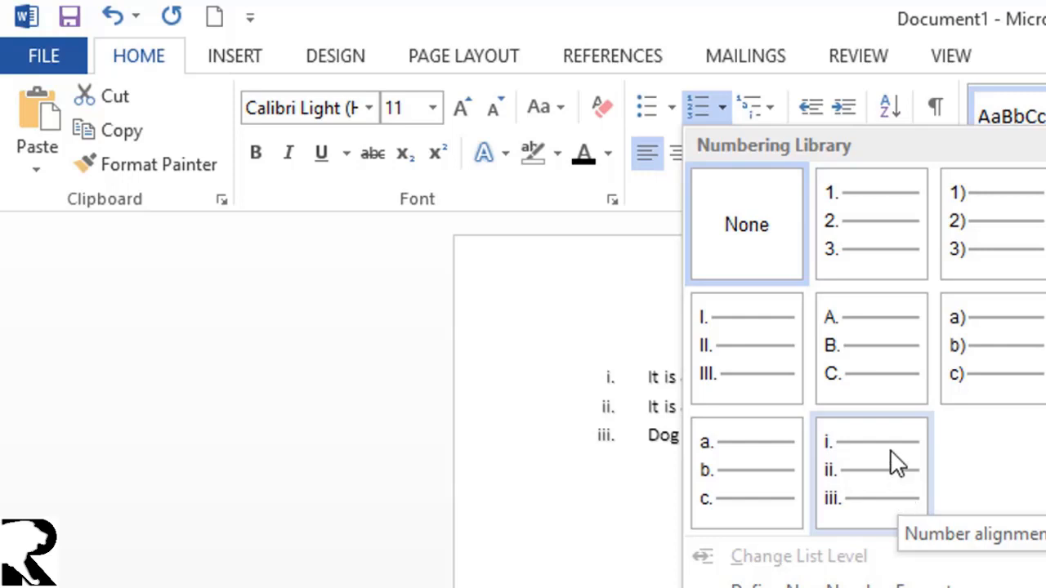
click(879, 227)
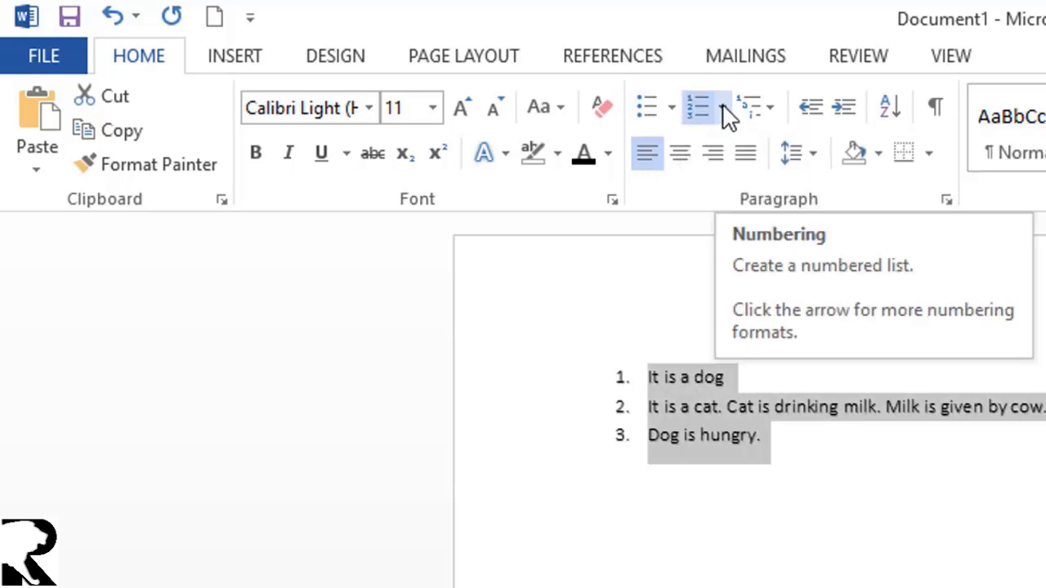
click(768, 112)
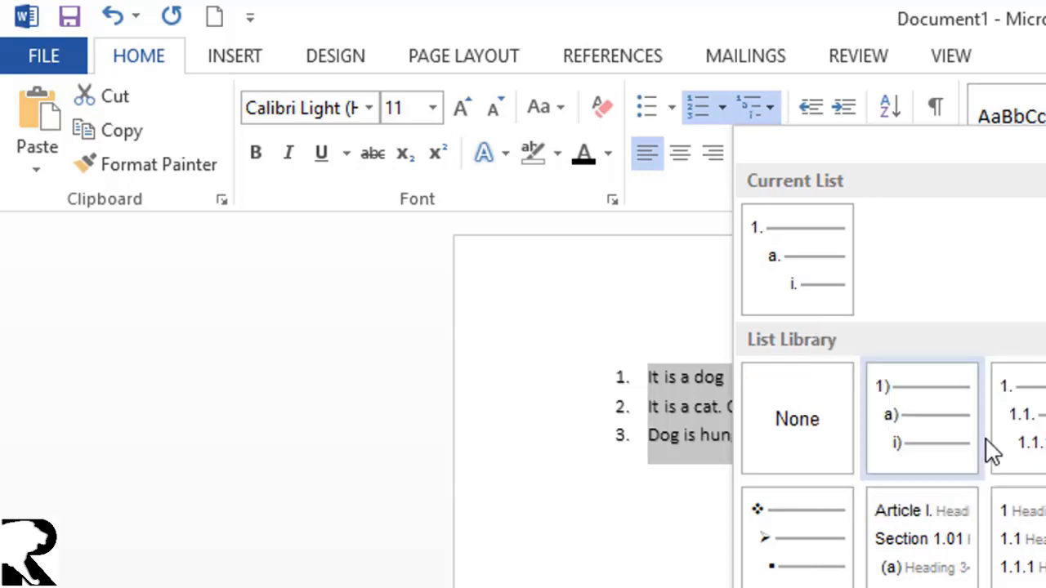
mouse_move(976, 445)
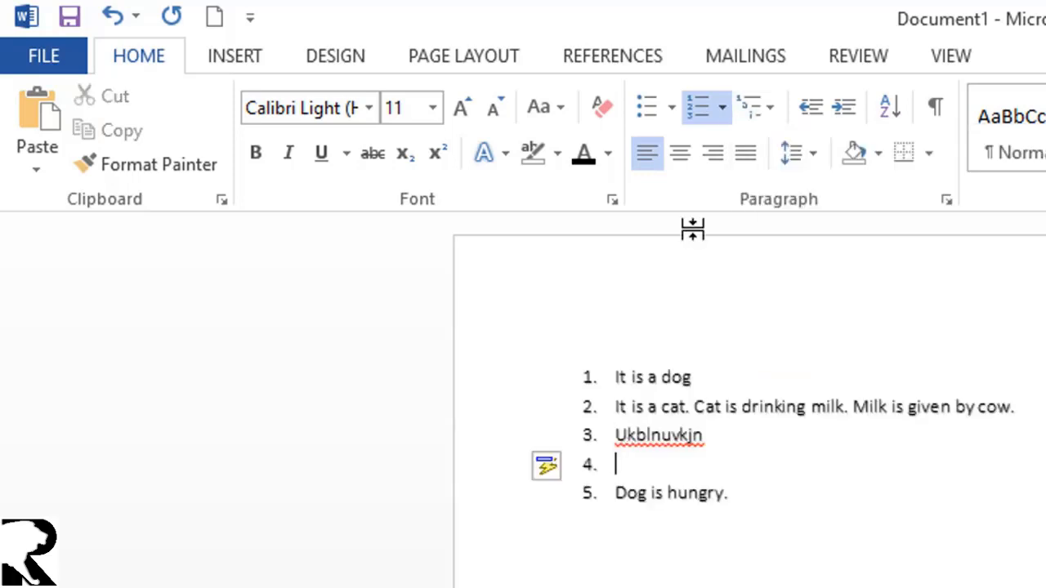
Step: Center all five numbered list items and remove their numbering
drag(765, 518, 526, 329)
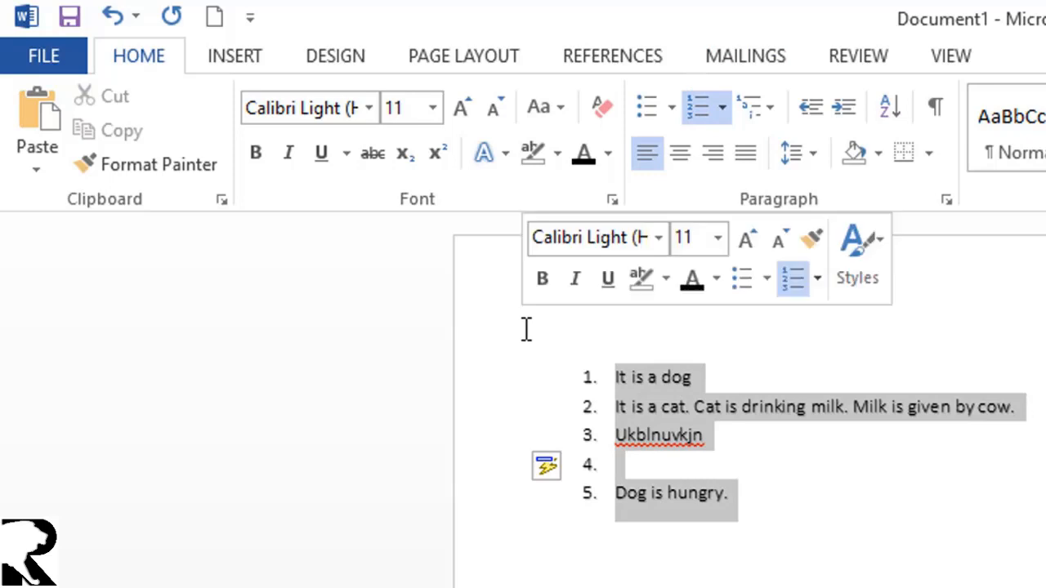
click(681, 155)
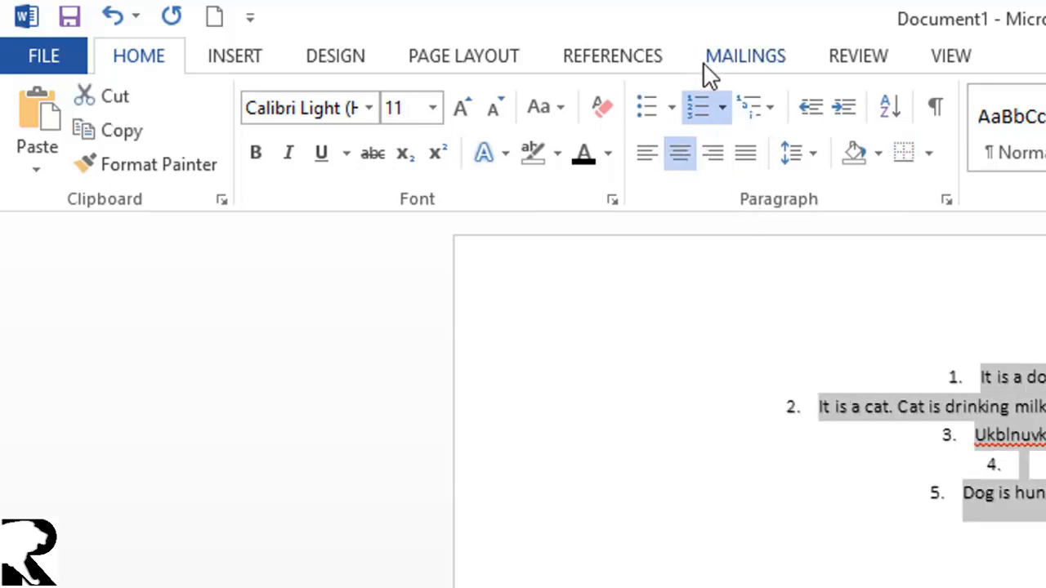
click(688, 109)
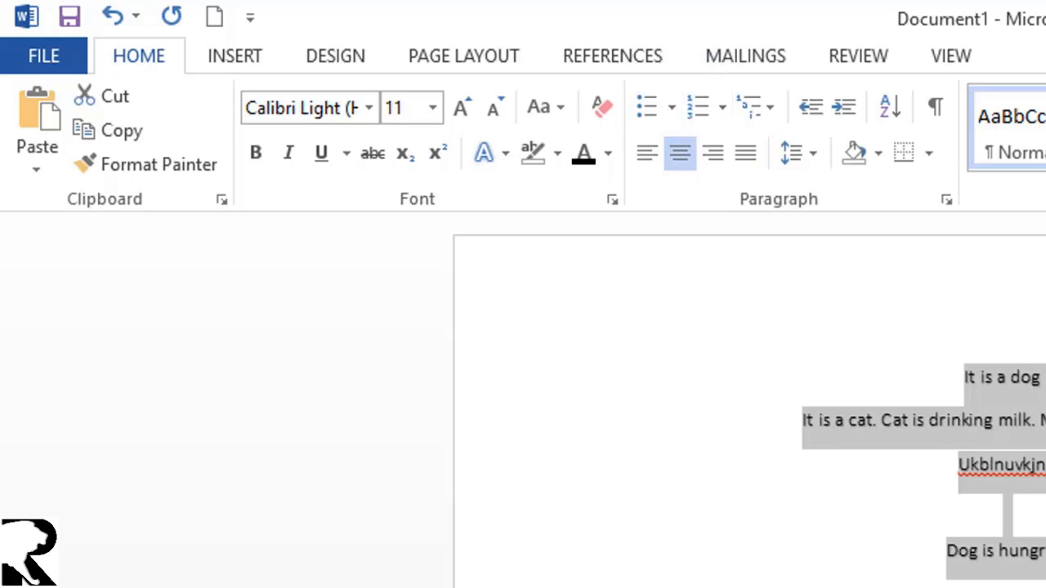
click(1003, 506)
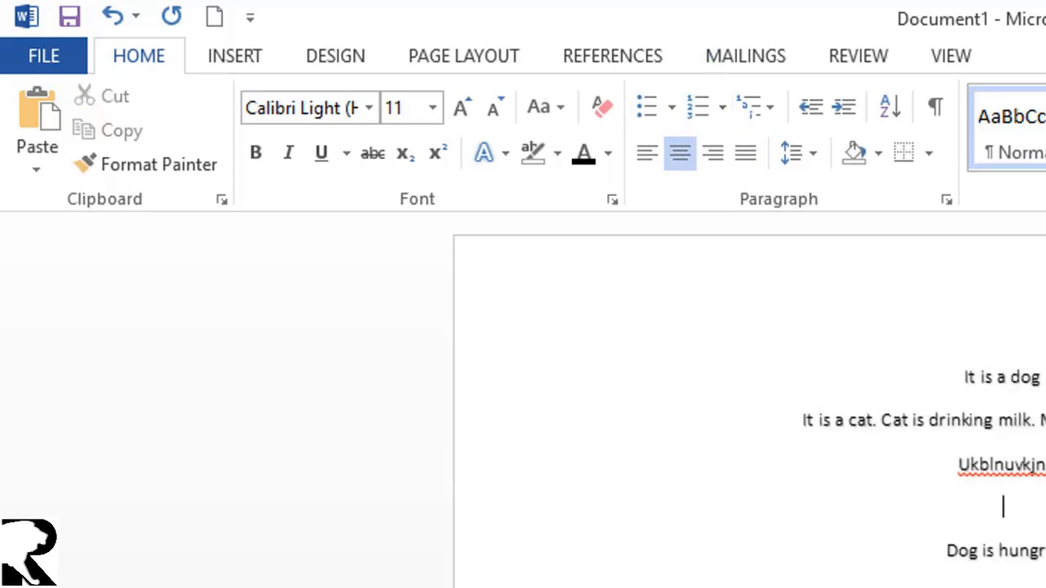
text(A;lihf;)
key(BackSpace)
key(BackSpace)
key(BackSpace)
key(BackSpace)
key(BackSpace)
key(BackSpace)
key(BackSpace)
key(BackSpace)
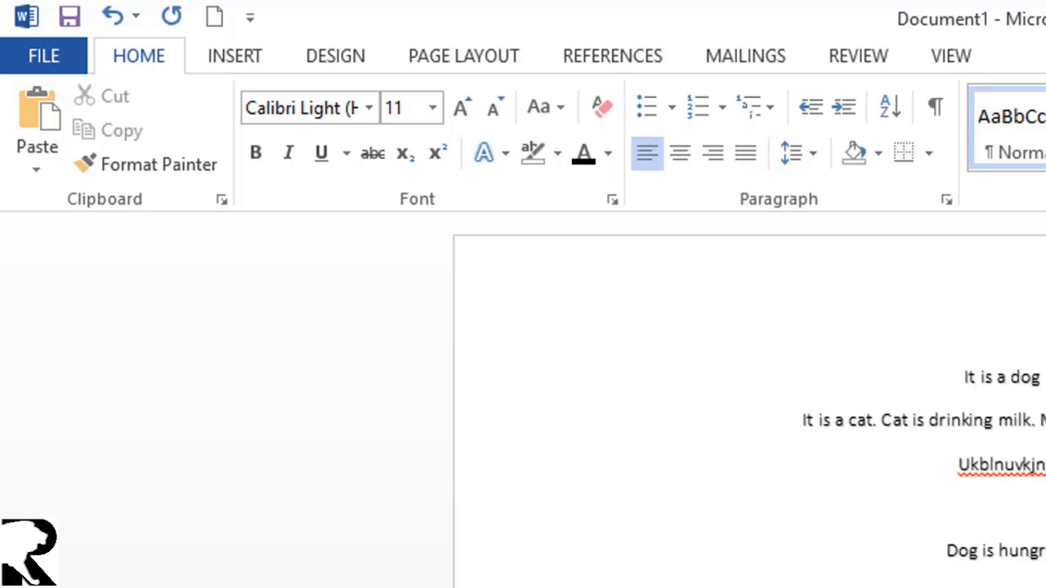
Step: Center the empty line above "Dog is hungry." and enter "College name" on it
click(679, 169)
text(C;oll)
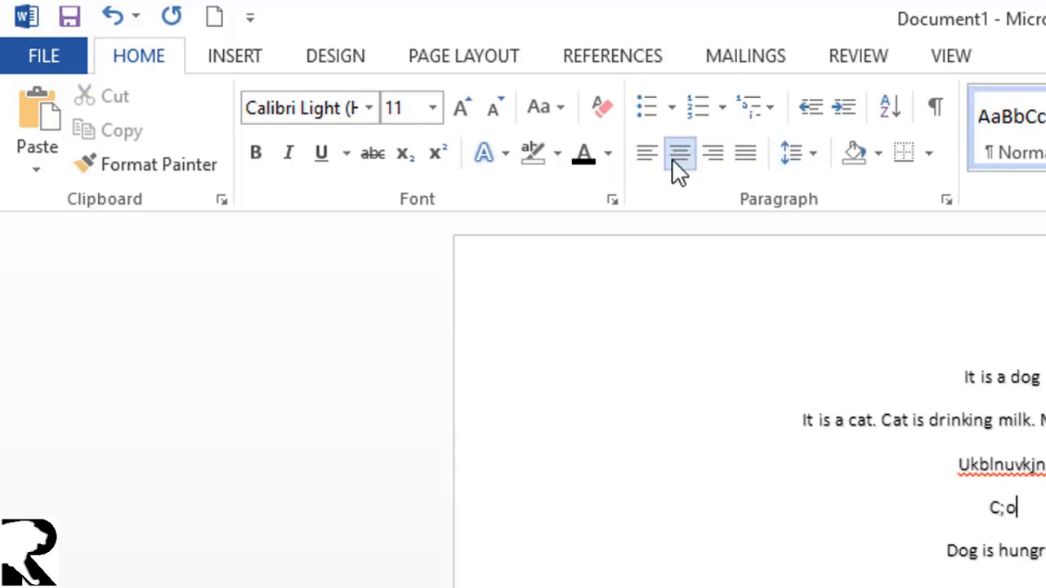
key(BackSpace)
key(BackSpace)
key(BackSpace)
key(BackSpace)
text(ollege )
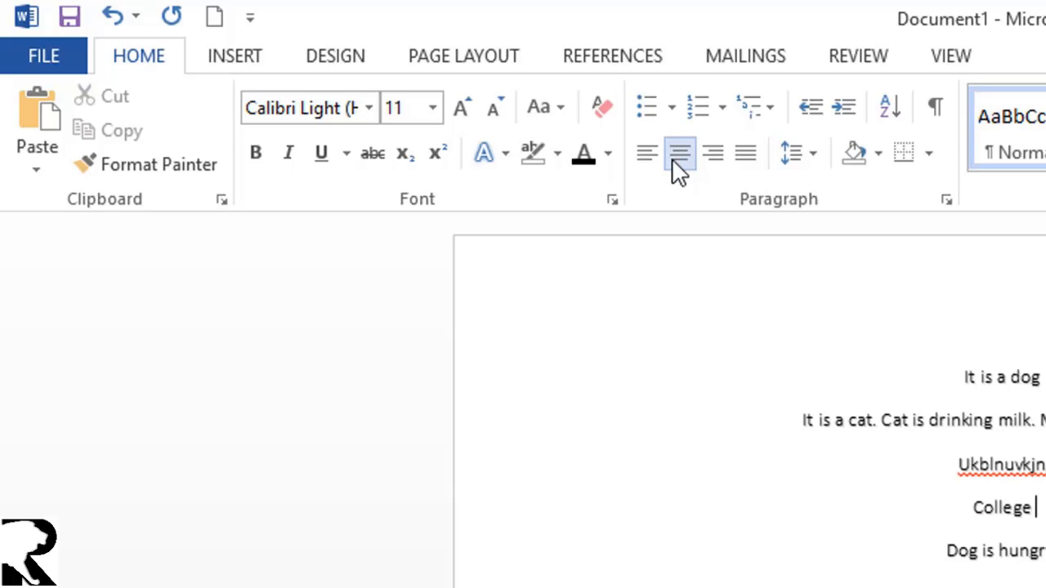
text(nam)
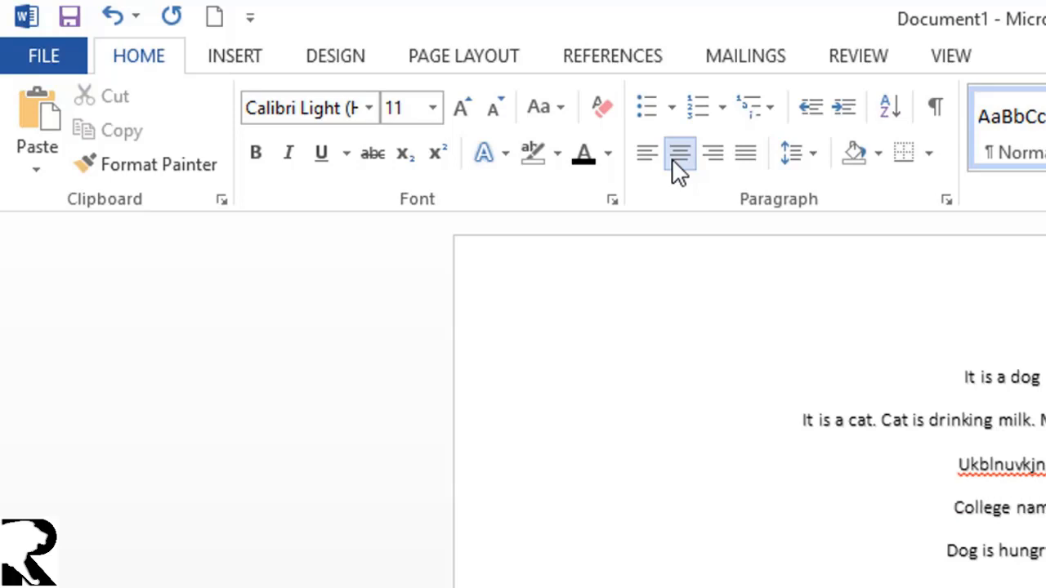
text(e)
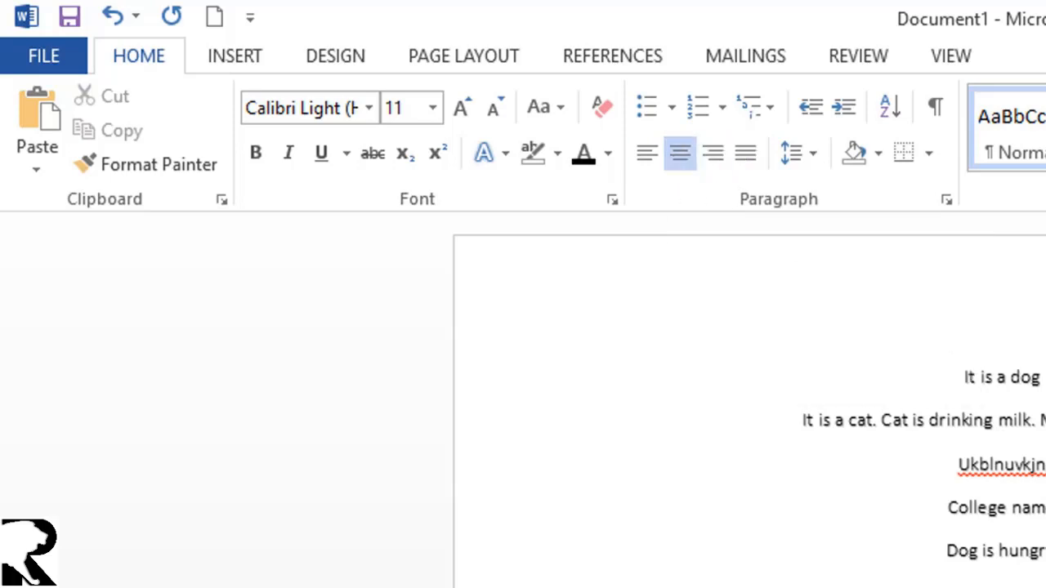
Step: Try right alignment on all five paragraphs and change them to justified alignment
drag(1042, 540, 703, 362)
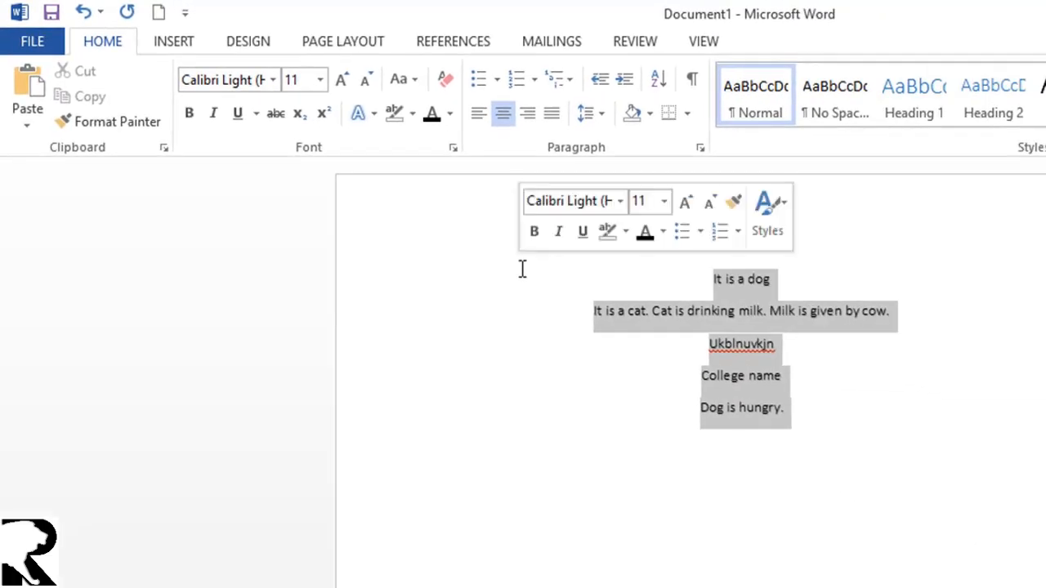
click(526, 114)
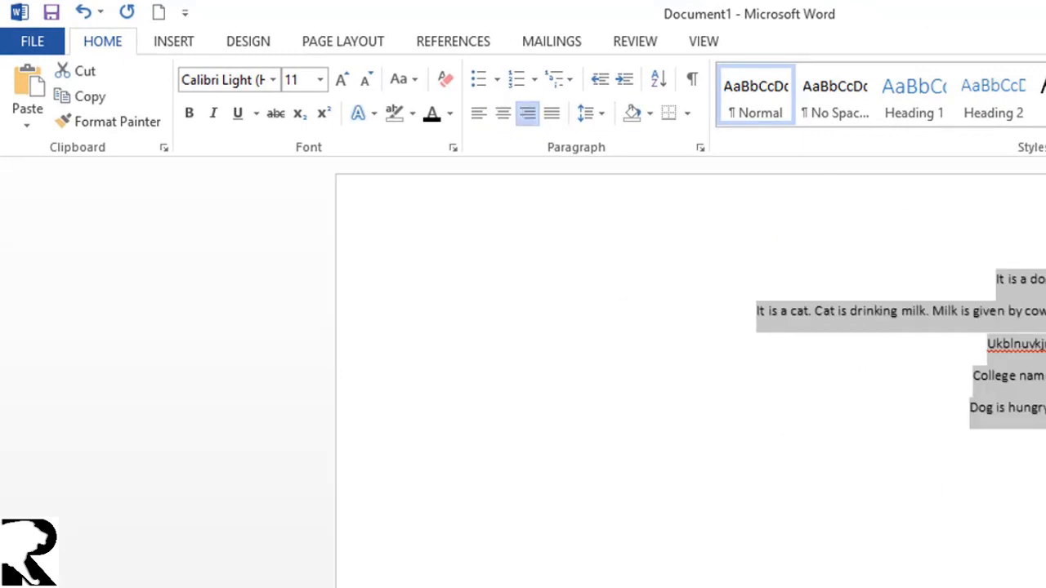
click(552, 114)
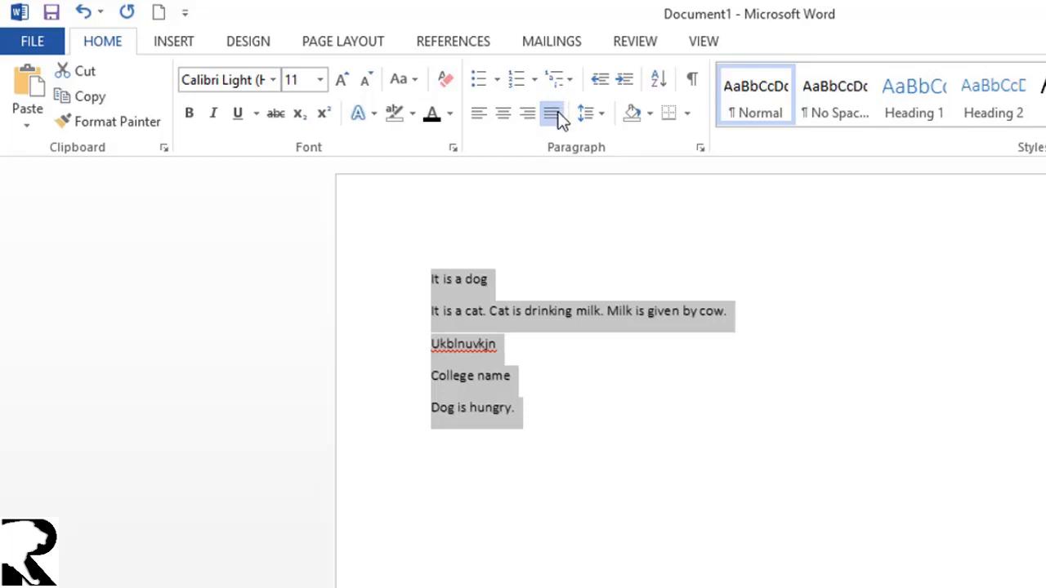
click(577, 375)
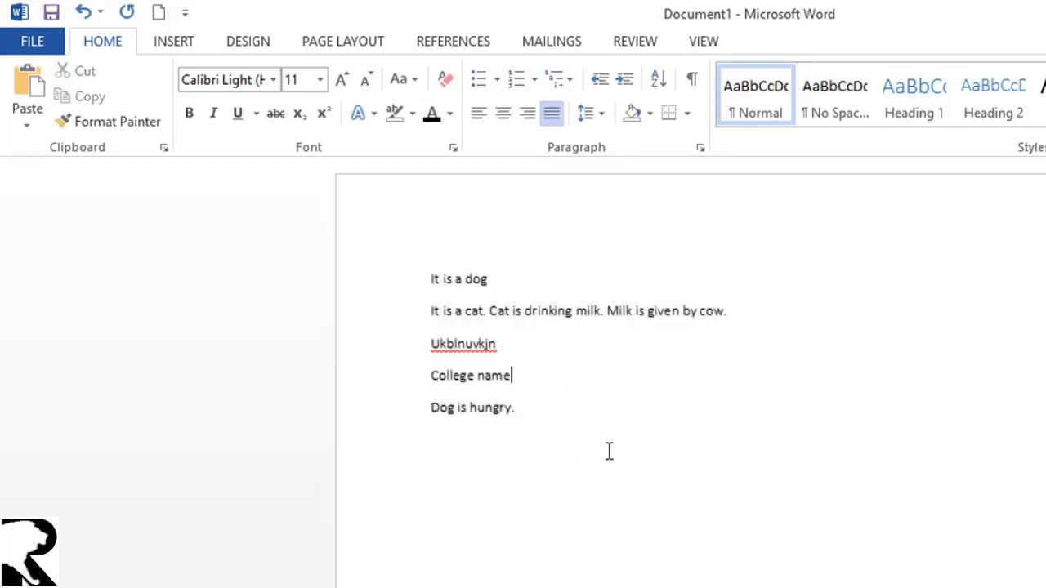
Step: Switch to the browser and copy the Greedy Dog story from its introductory line through the "two bones" paragraph
click(542, 418)
key(alt+Tab)
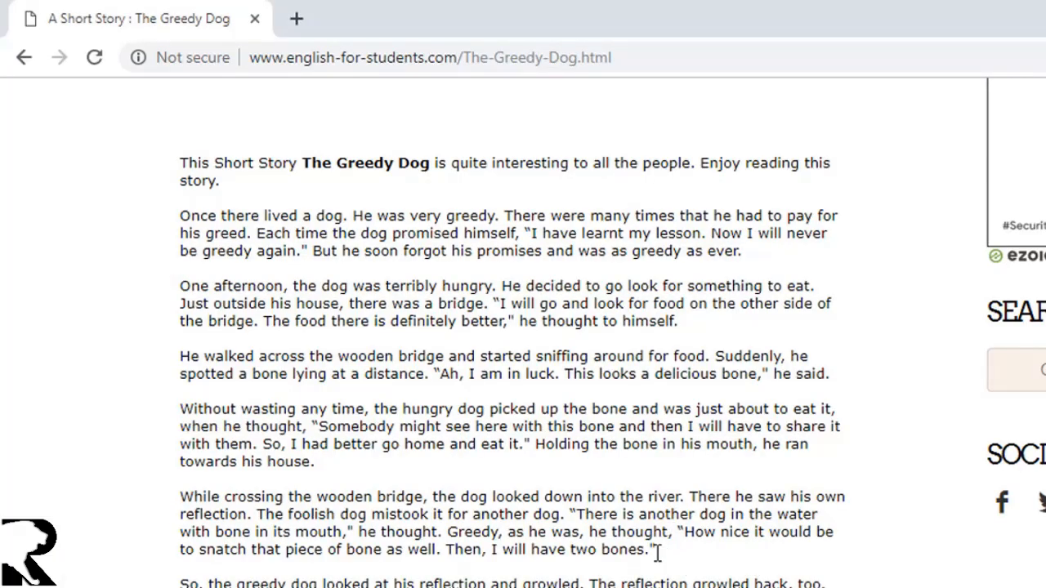
drag(657, 549, 447, 532)
drag(305, 454, 171, 168)
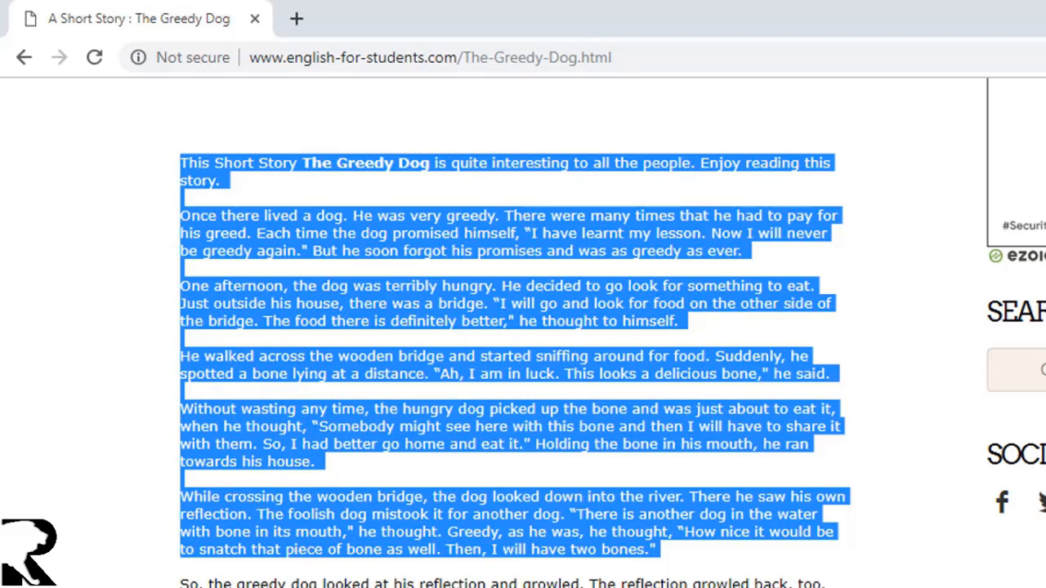
Step: Switch back to Word and paste the copied story text on a new line below "Dog is hungry."
key(alt+Tab)
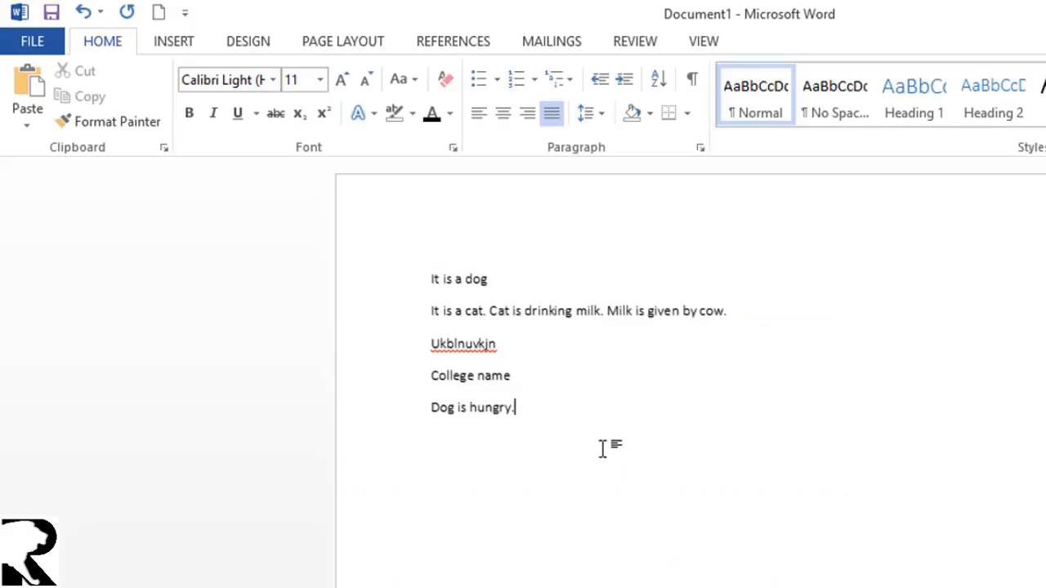
key(Return)
key(ctrl+v)
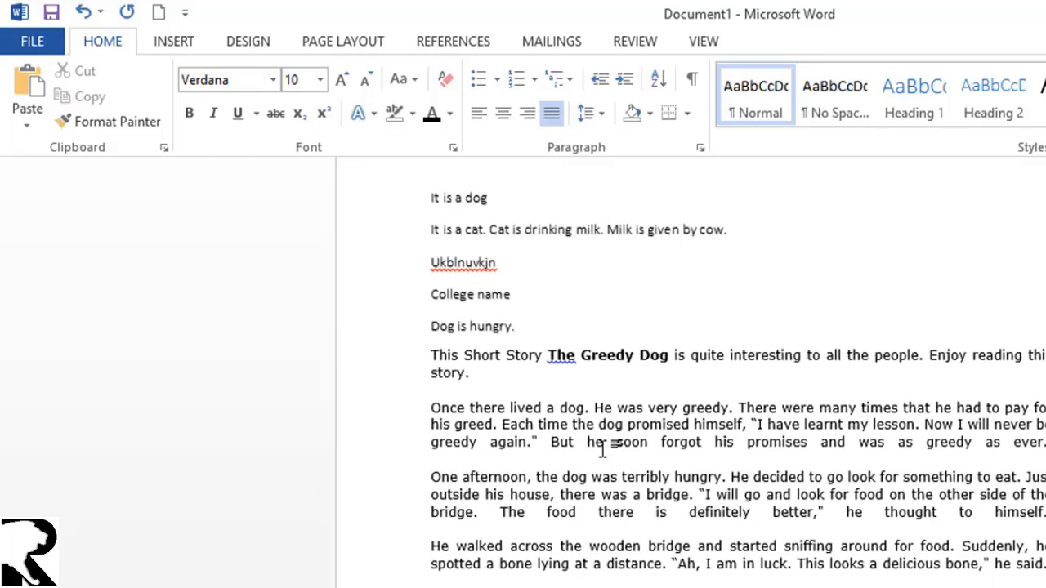
Step: Try left alignment on the pasted Greedy Dog story text
scroll(861, 577, down, 1)
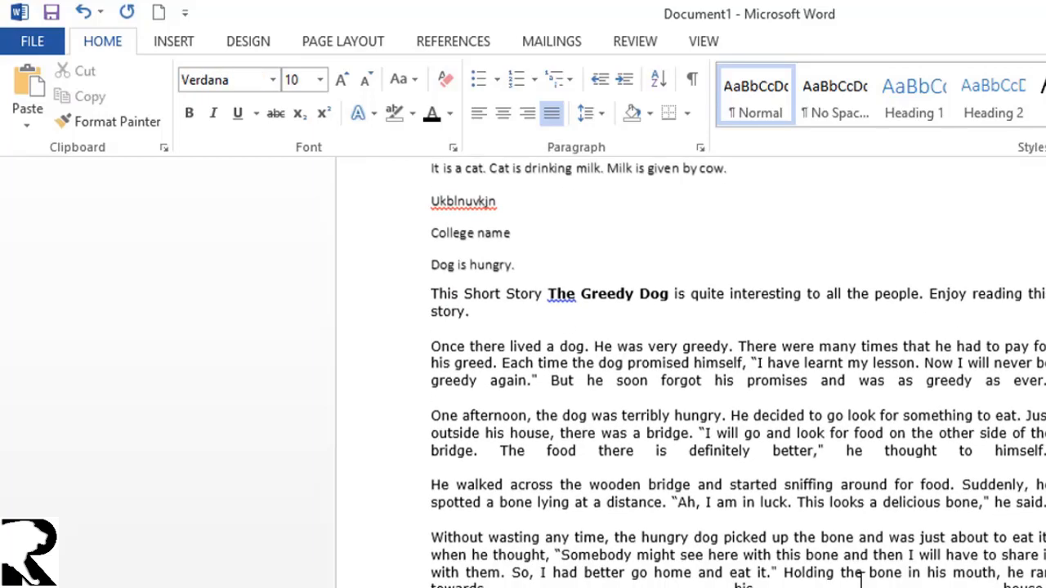
drag(583, 526, 430, 291)
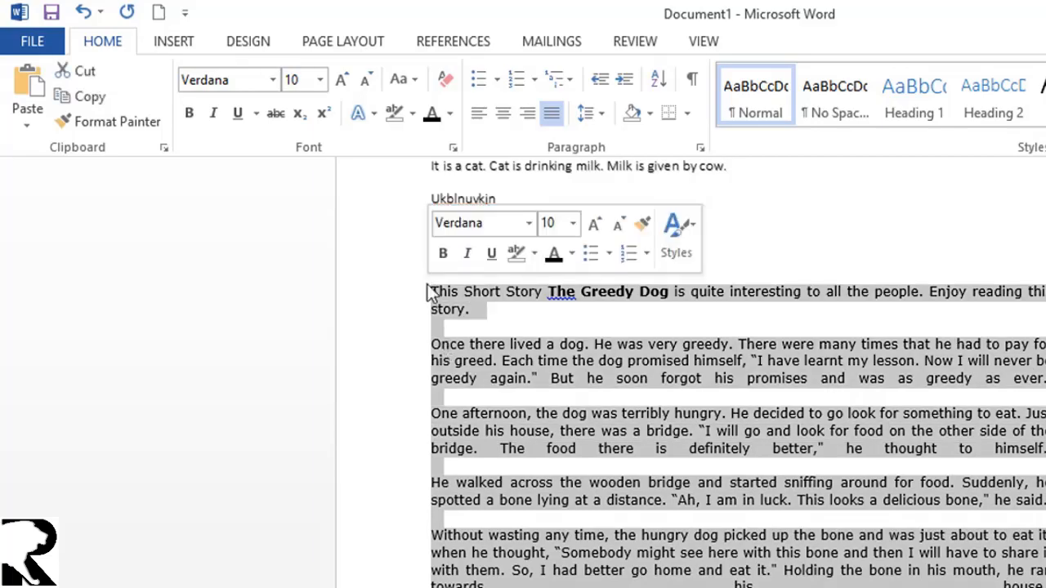
click(480, 114)
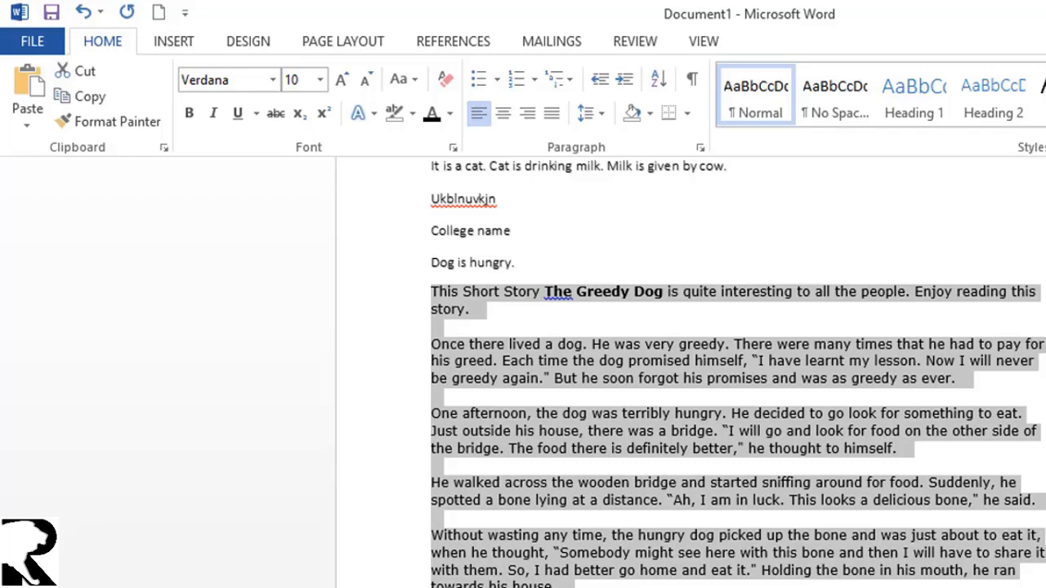
click(1039, 361)
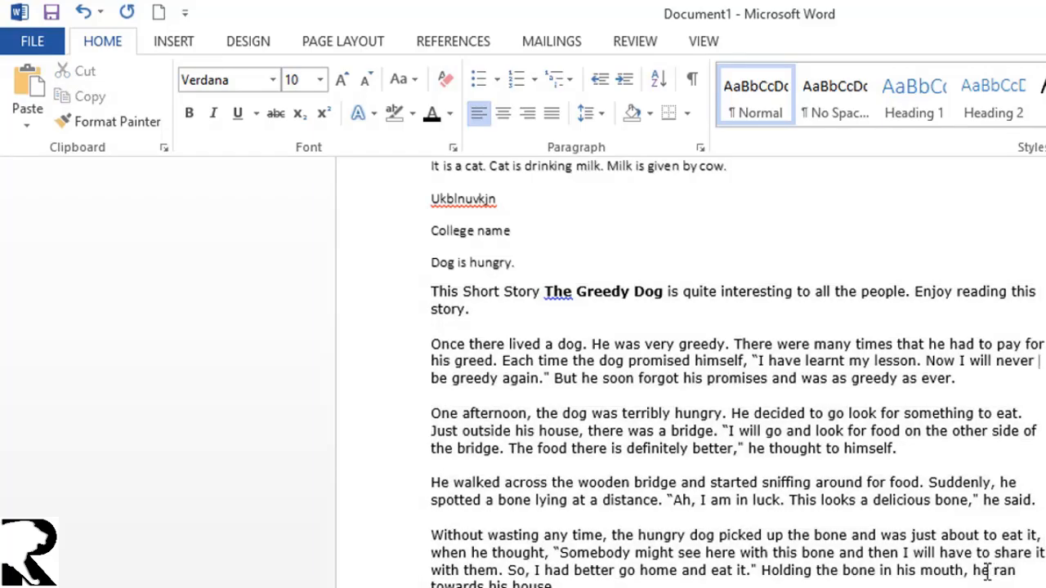
Step: Try center and right alignment on the whole story and set it back to justified alignment
shift+click(449, 585)
shift+click(427, 292)
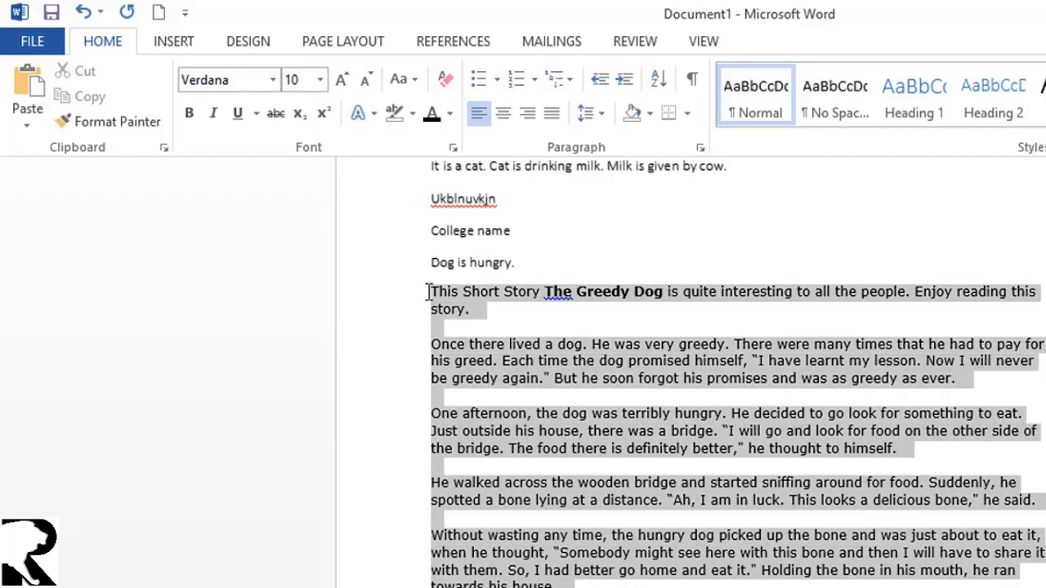
click(501, 119)
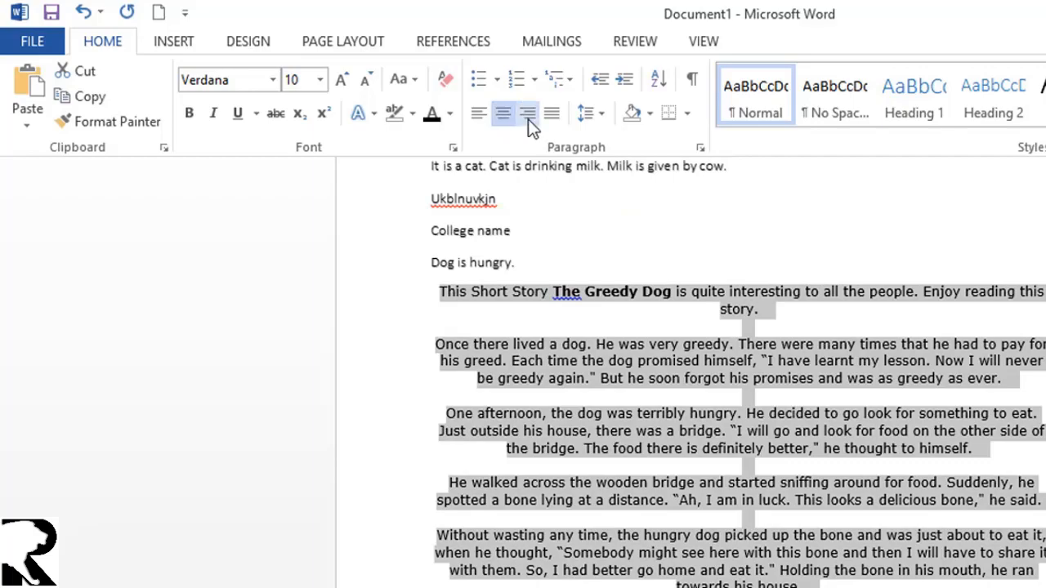
click(527, 119)
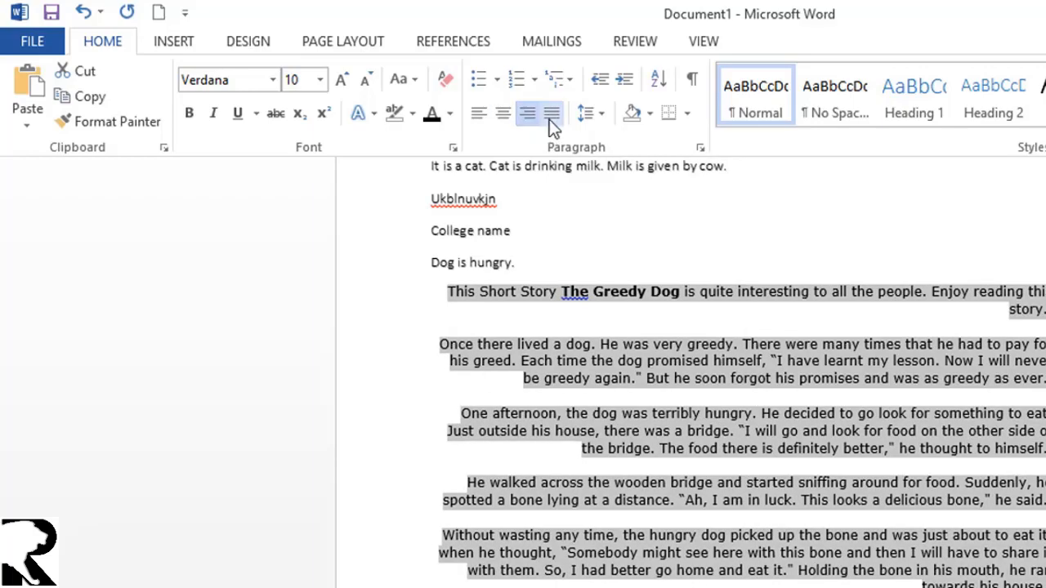
click(549, 119)
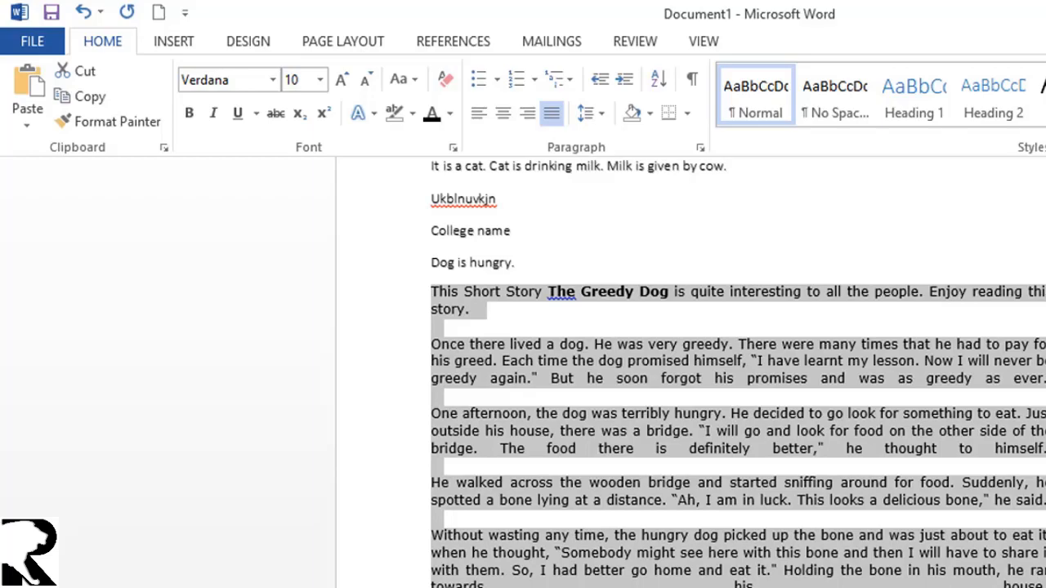
click(1031, 482)
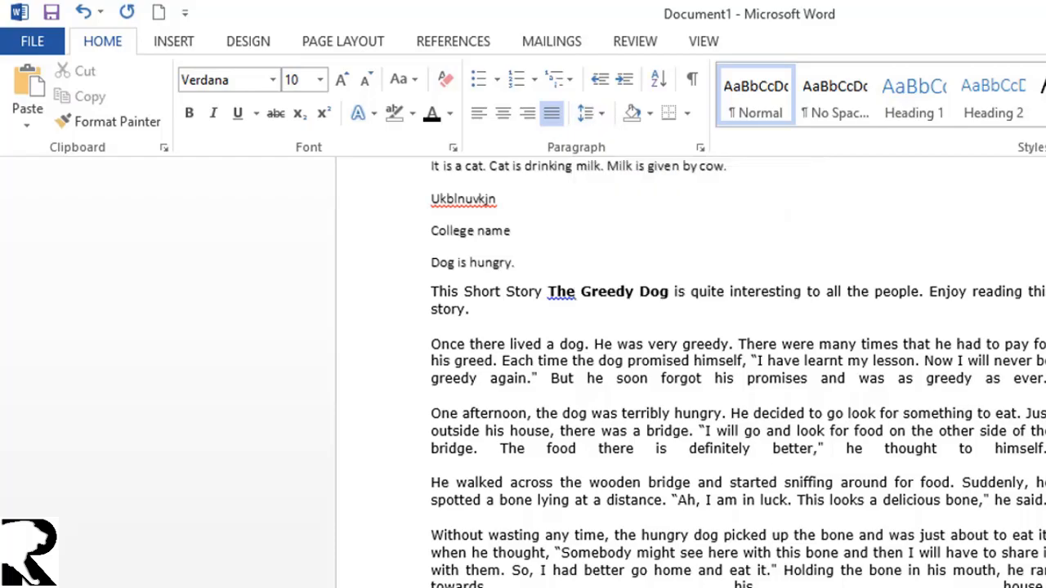
Step: Open the line spacing options for the story text, look at the spacing settings and close them without changes
drag(457, 582, 426, 535)
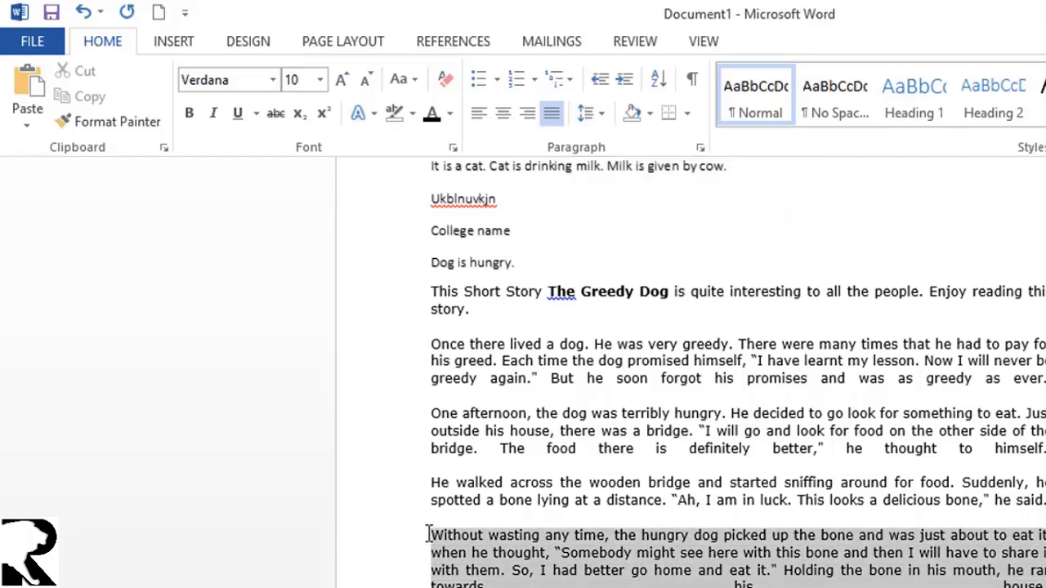
click(603, 113)
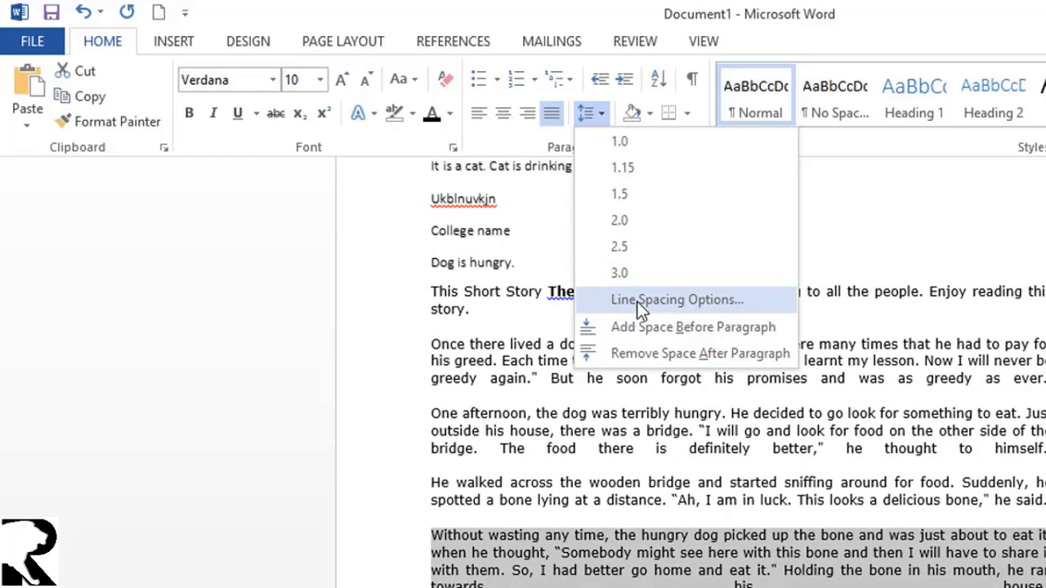
click(638, 301)
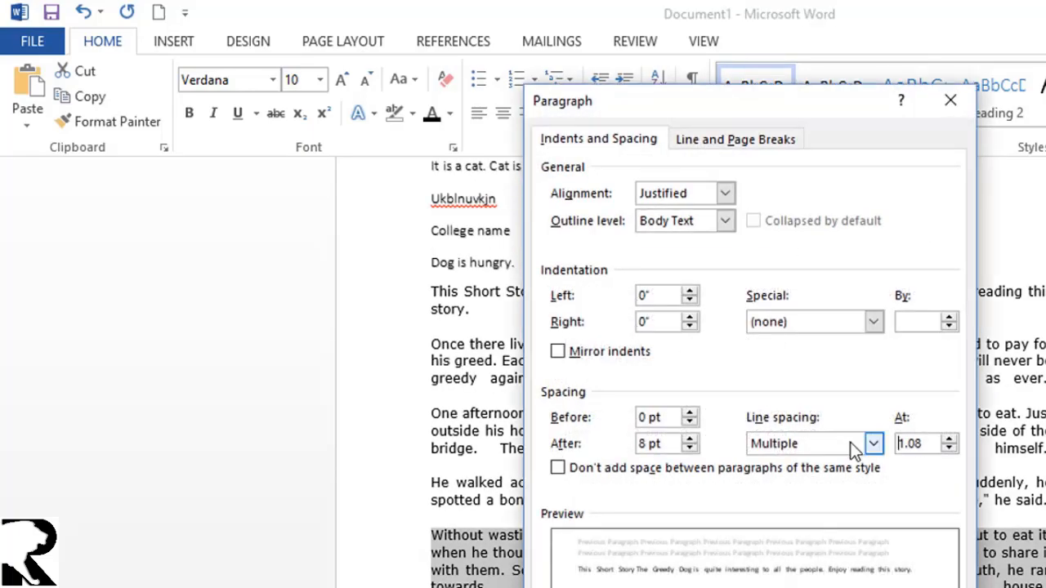
click(899, 443)
click(914, 586)
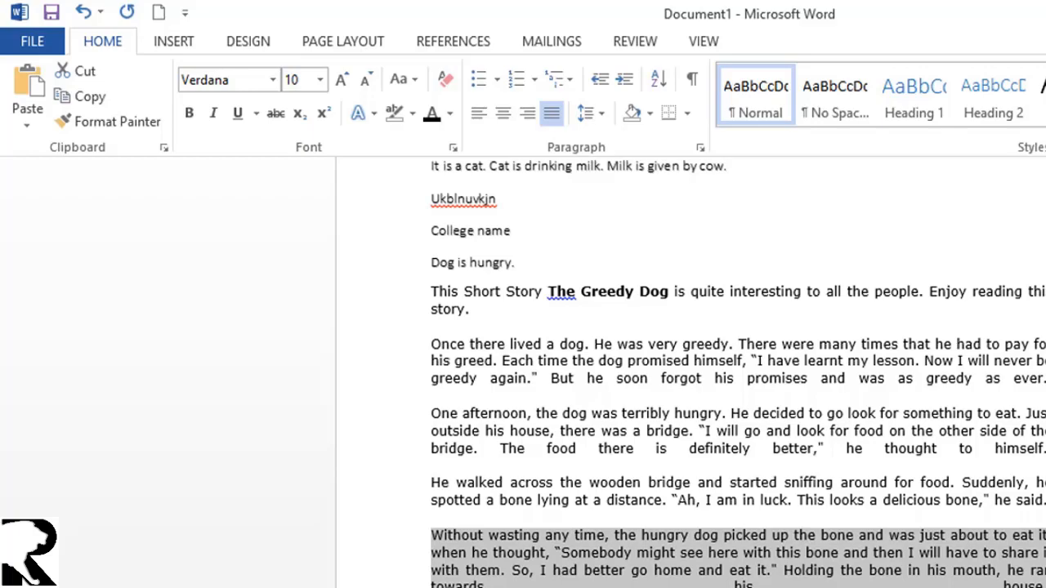
Step: Set the story text's line spacing to 2.0
click(604, 114)
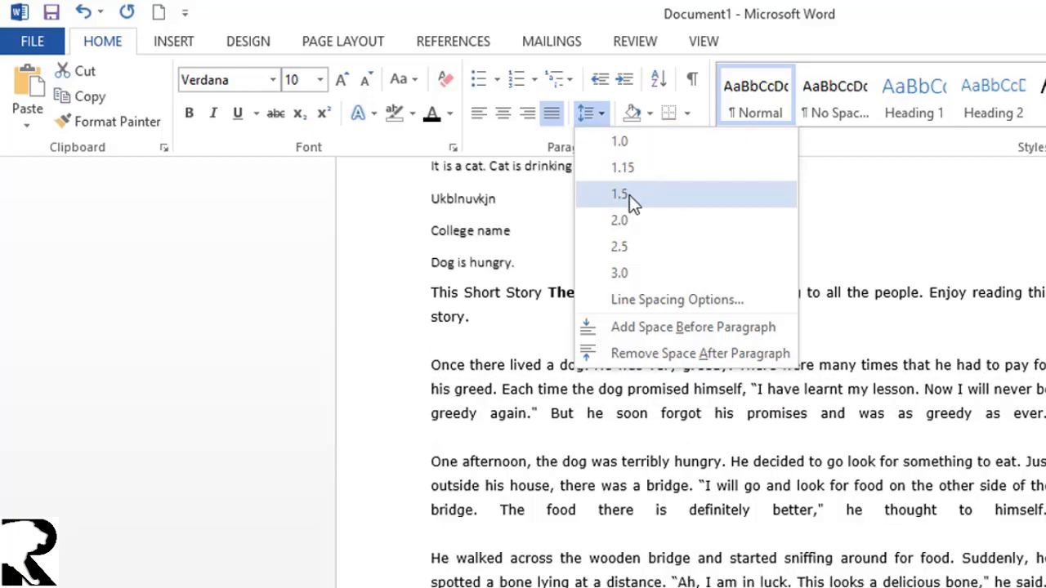
click(623, 221)
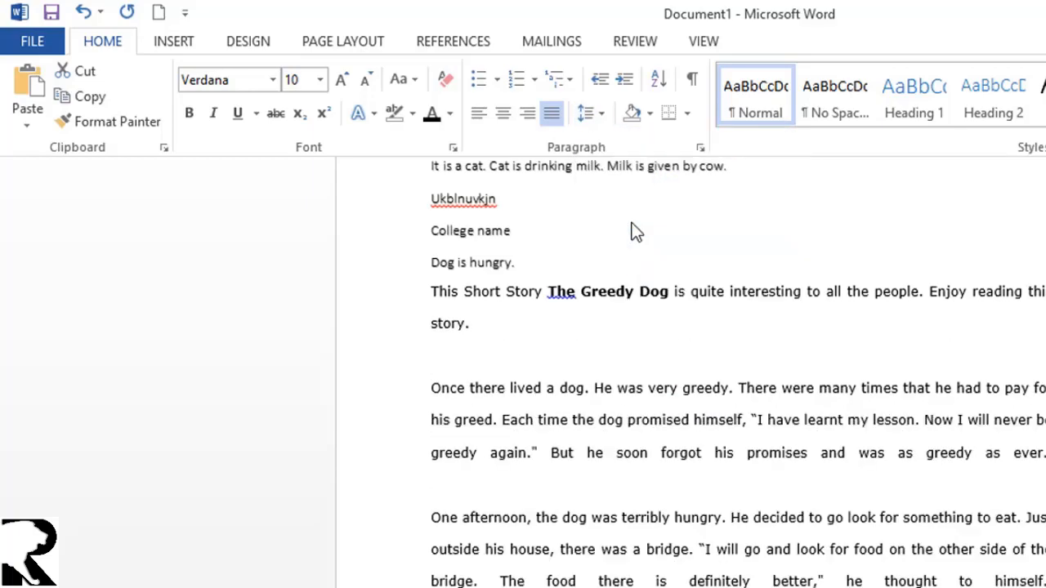
scroll(763, 417, down, 3)
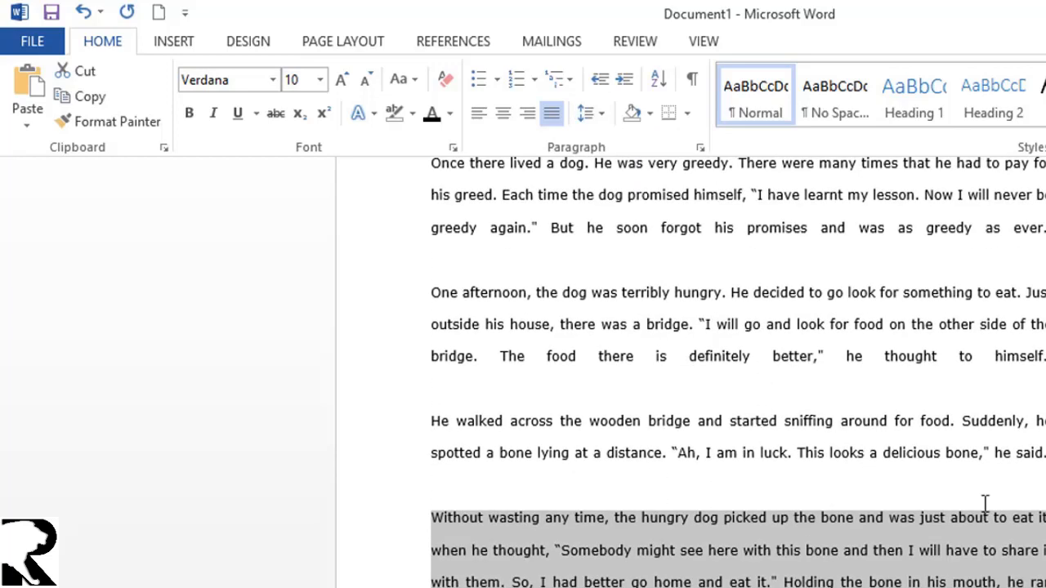
click(931, 582)
scroll(931, 581, down, 1)
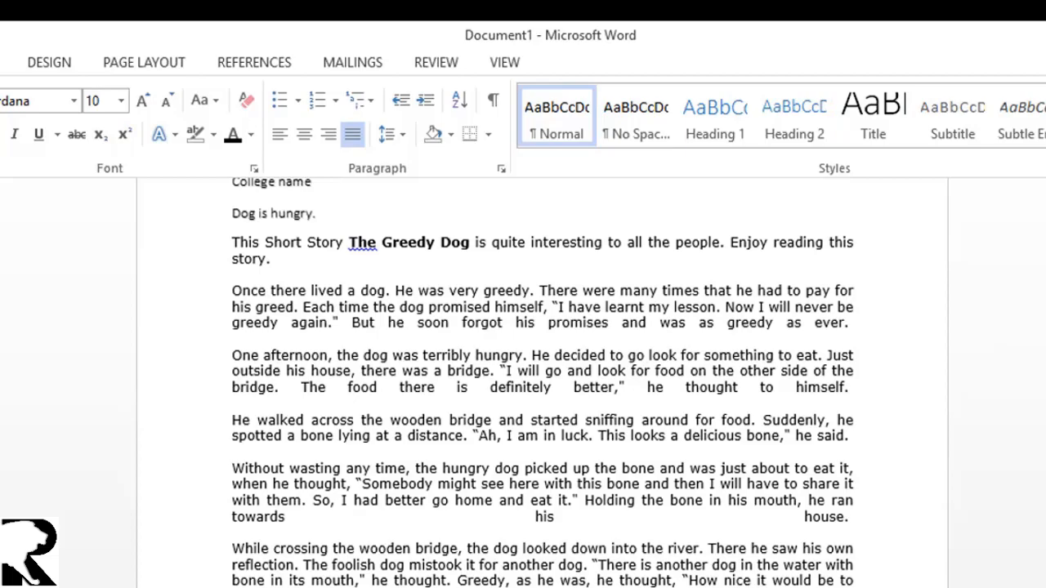
Step: Browse the full style gallery, previewing styles on the story text without applying any
click(1045, 116)
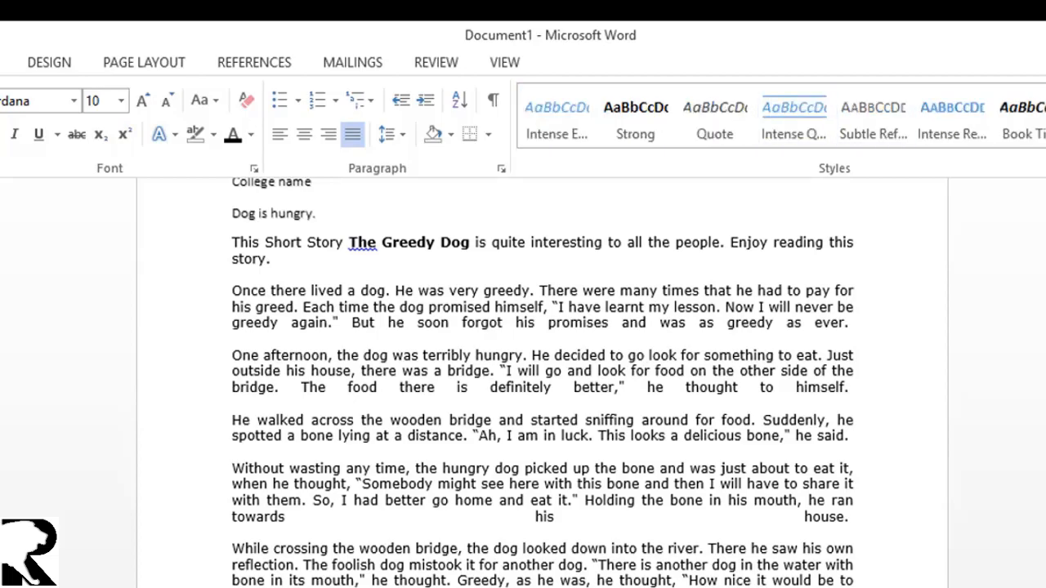
click(1044, 155)
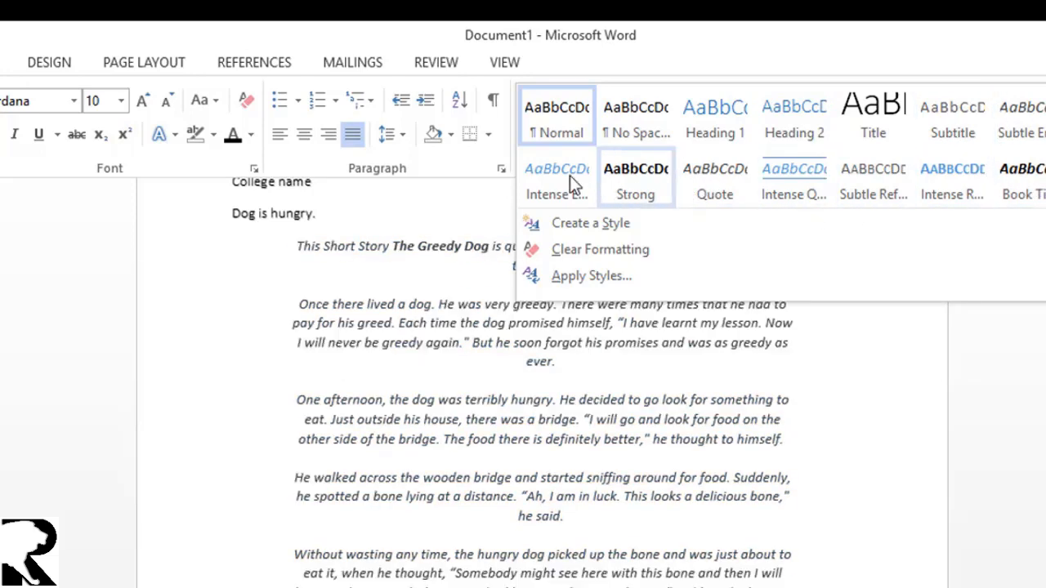
click(912, 466)
Step: Delete the five sample lines above the story and insert an empty line at the start of the document
scroll(912, 466, up, 3)
scroll(906, 466, up, 2)
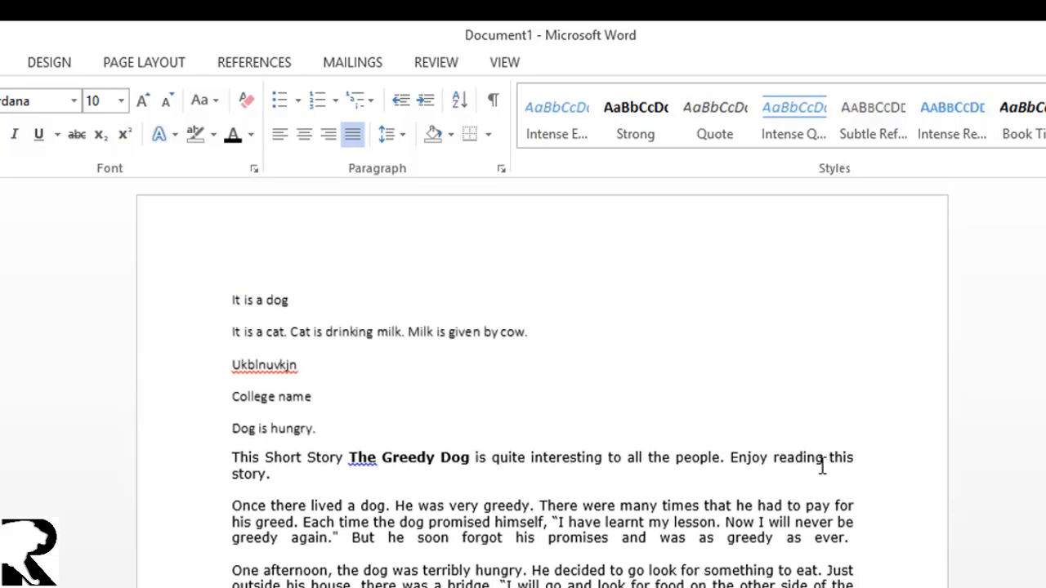
drag(378, 438, 164, 292)
key(Delete)
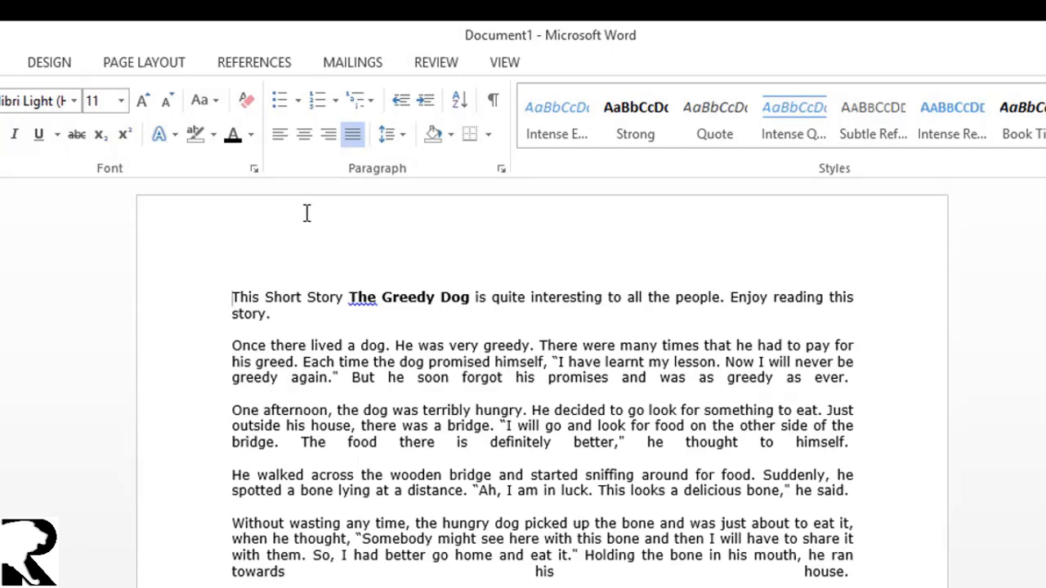
key(Return)
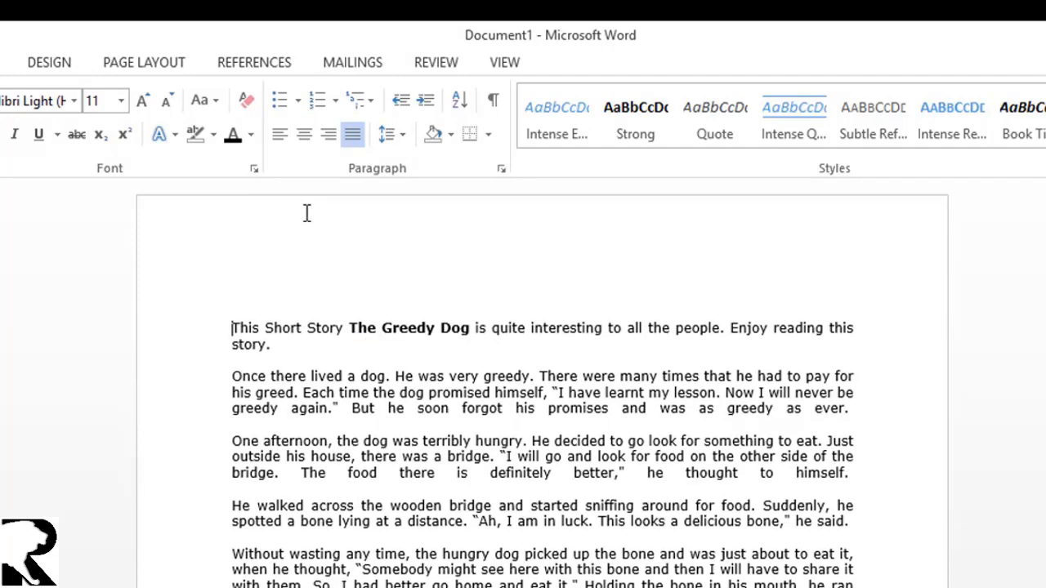
Step: Apply the Title style to the empty first line and enter "Greedy Dog" on it
click(324, 307)
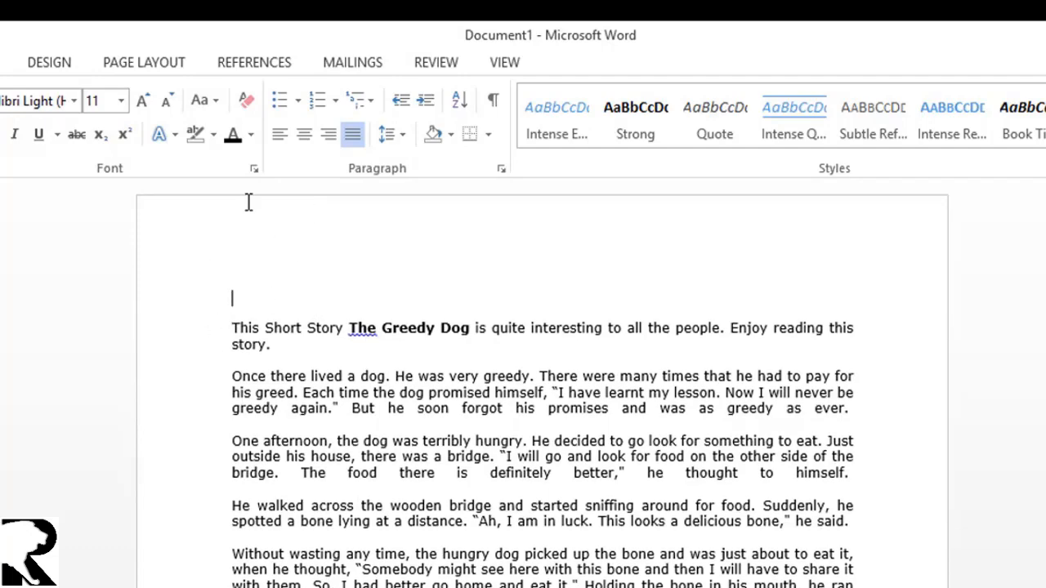
click(309, 135)
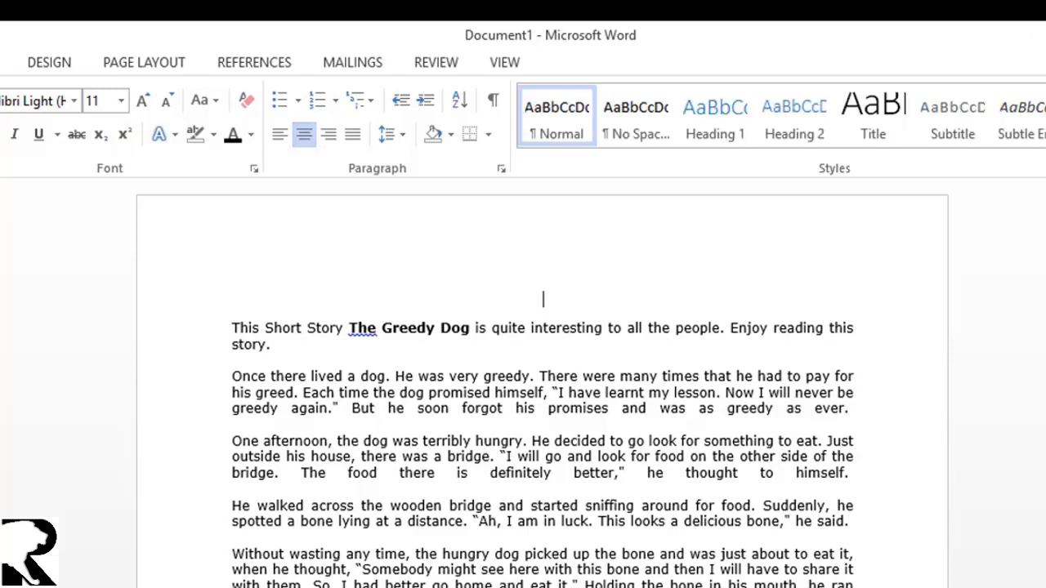
click(881, 109)
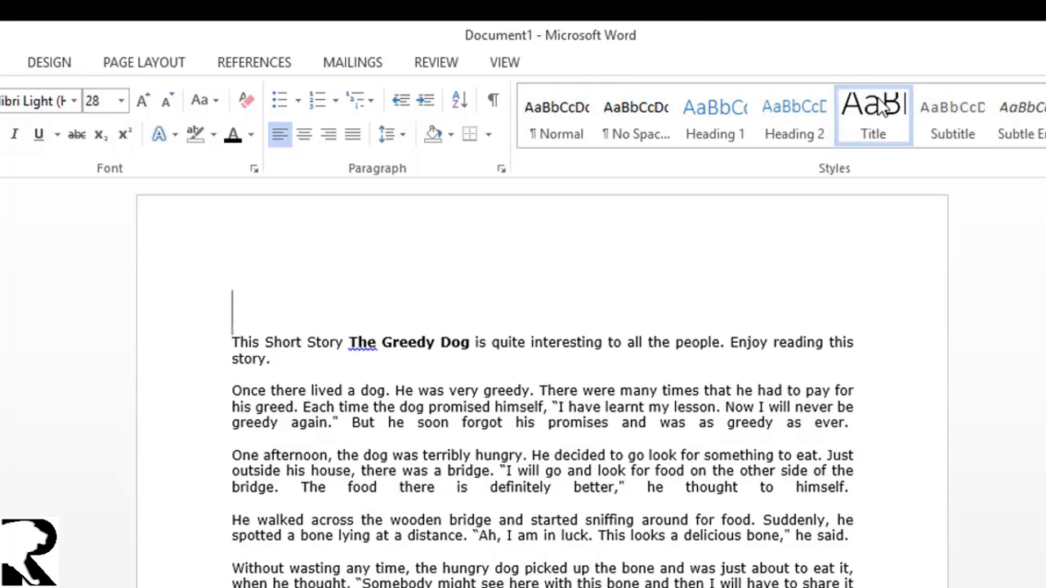
text(Greedy )
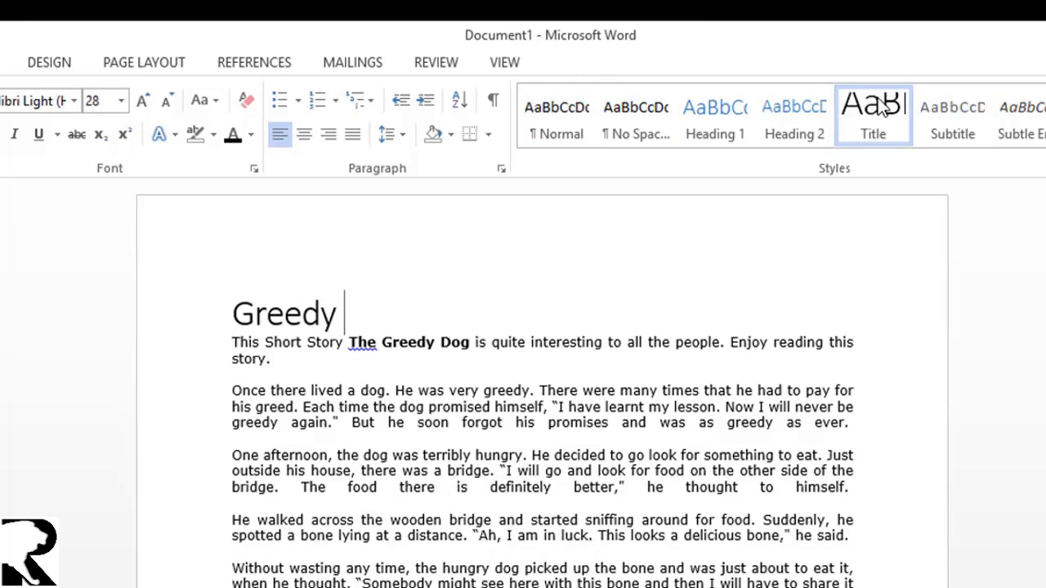
text(Dog)
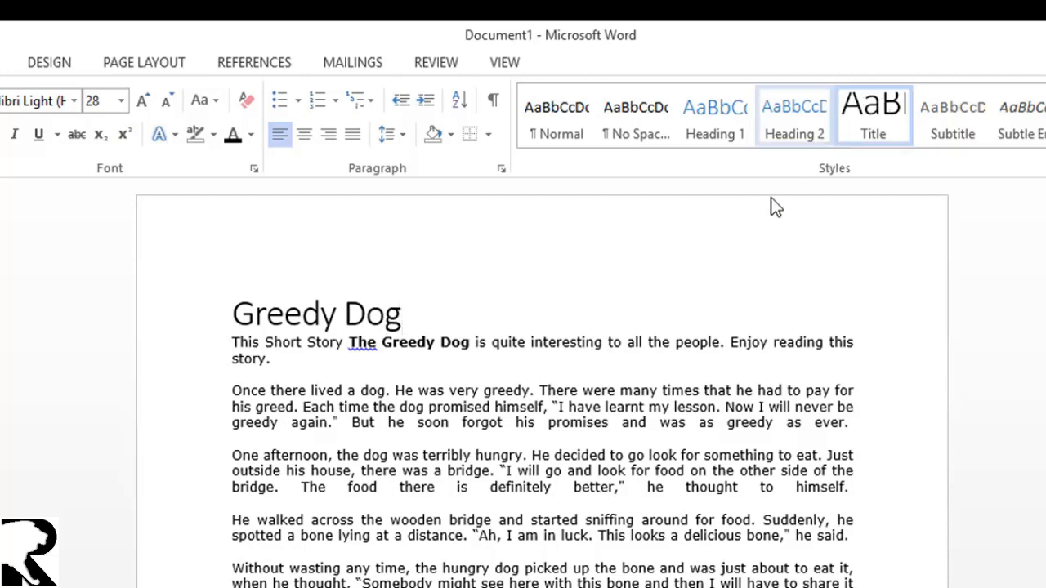
Step: Center the "Greedy Dog" title
drag(430, 315, 186, 325)
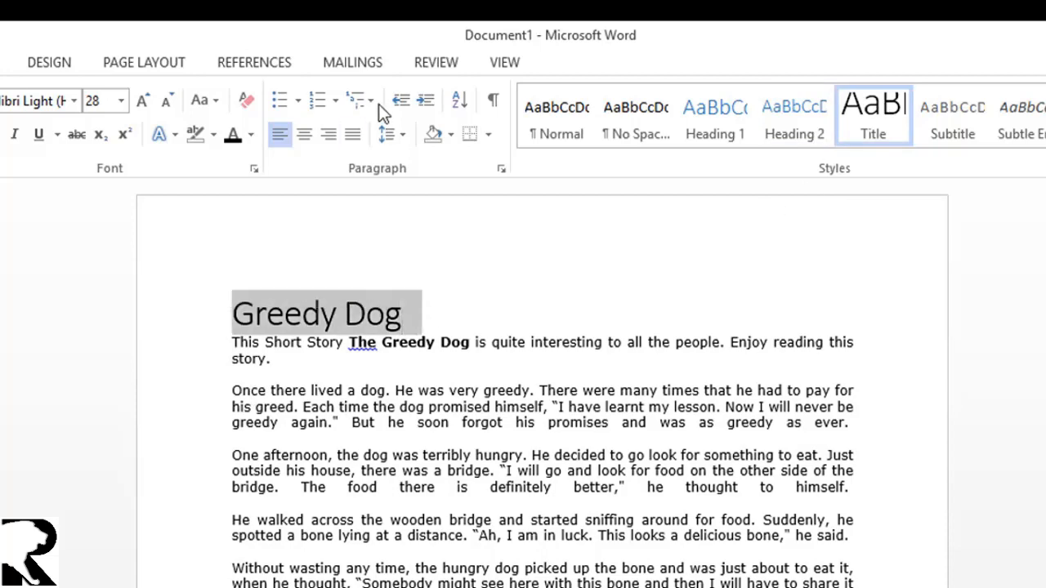
click(302, 135)
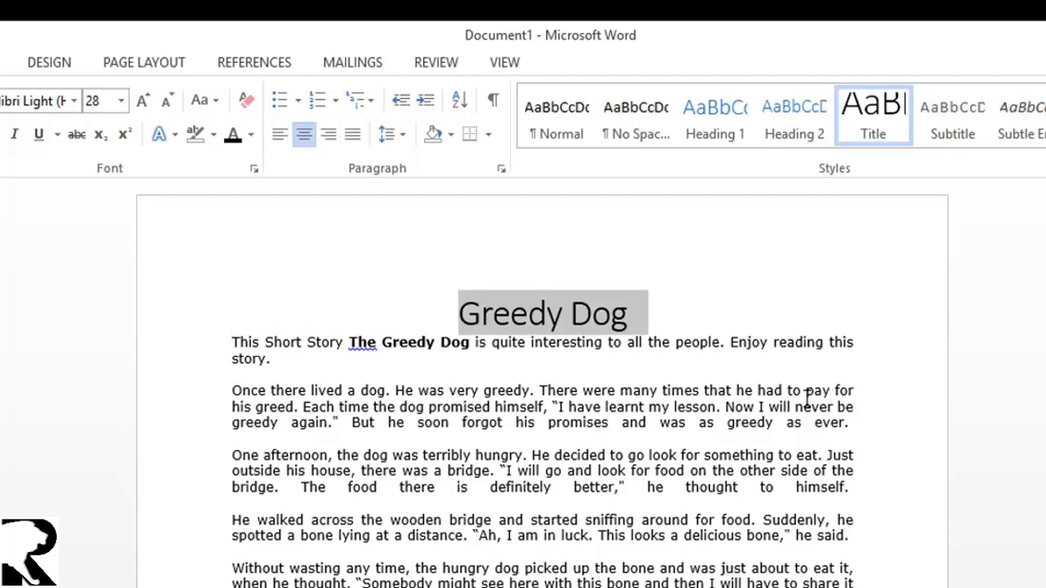
click(920, 545)
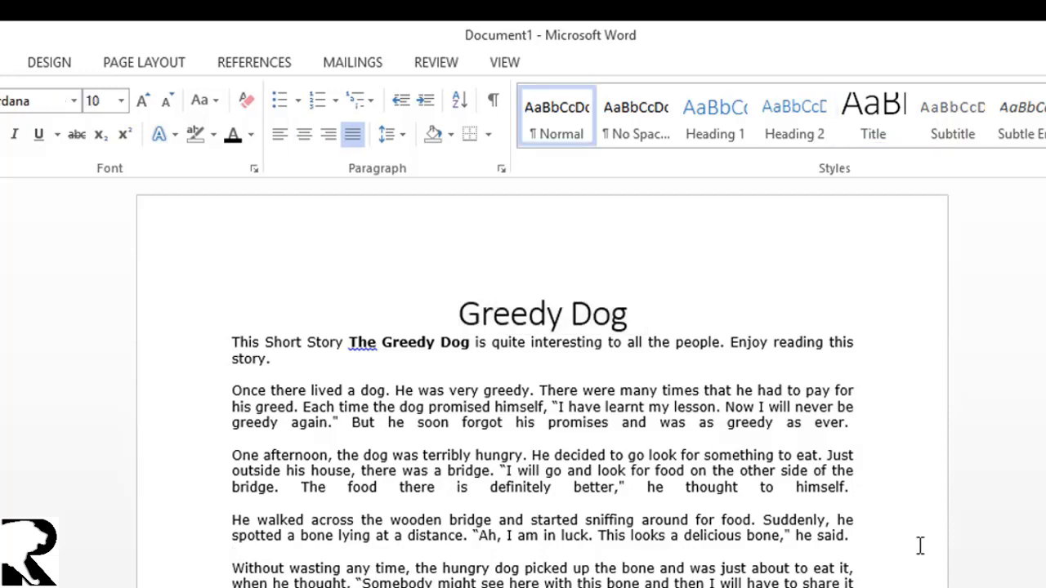
Step: Add an empty line below the title and enter "BEGIN:" on its own line above the story's introductory sentence
click(631, 315)
click(231, 342)
key(Return)
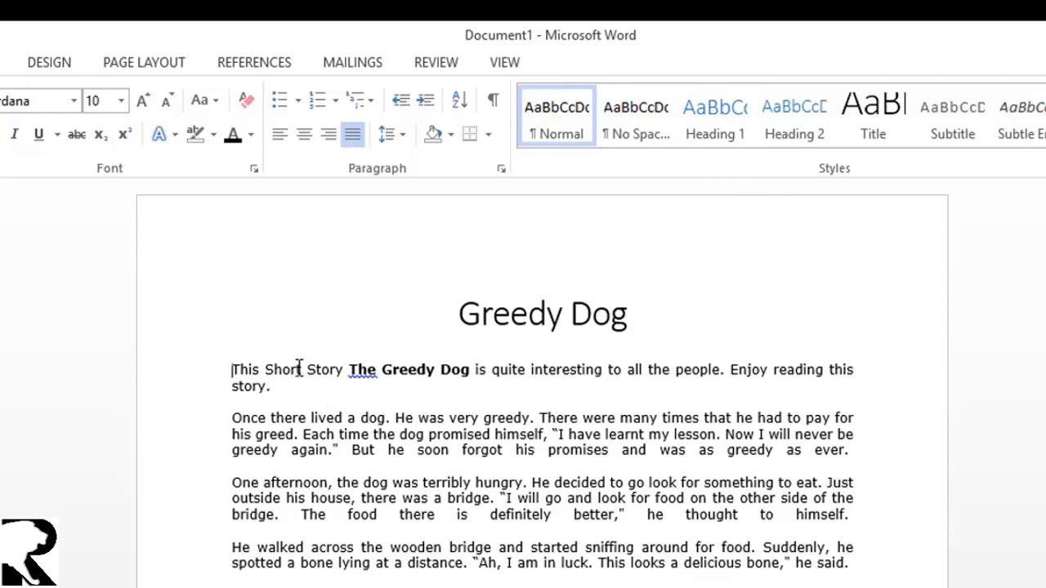
text(bi)
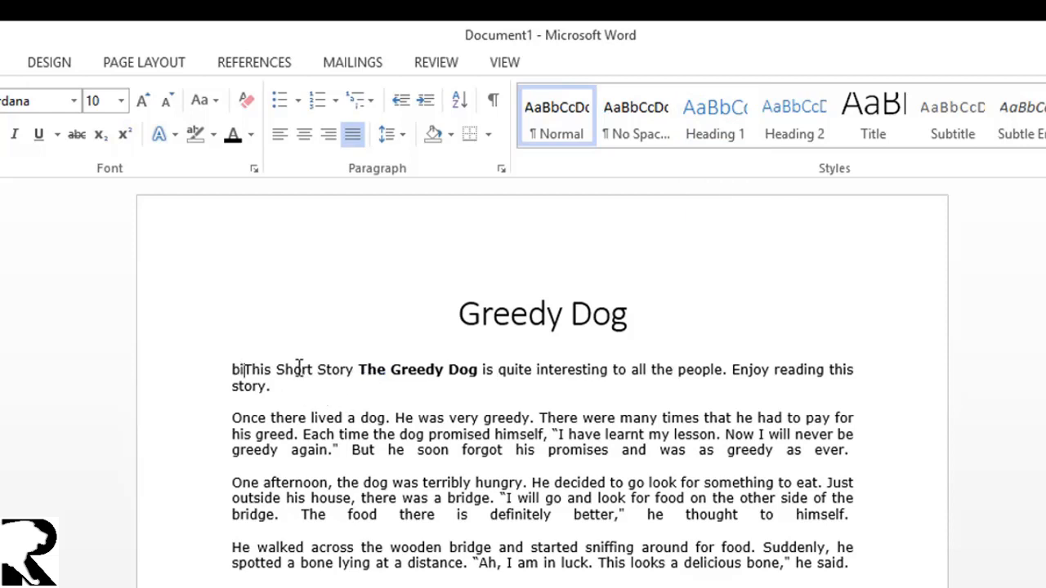
key(BackSpace)
key(BackSpace)
text(BEGIN)
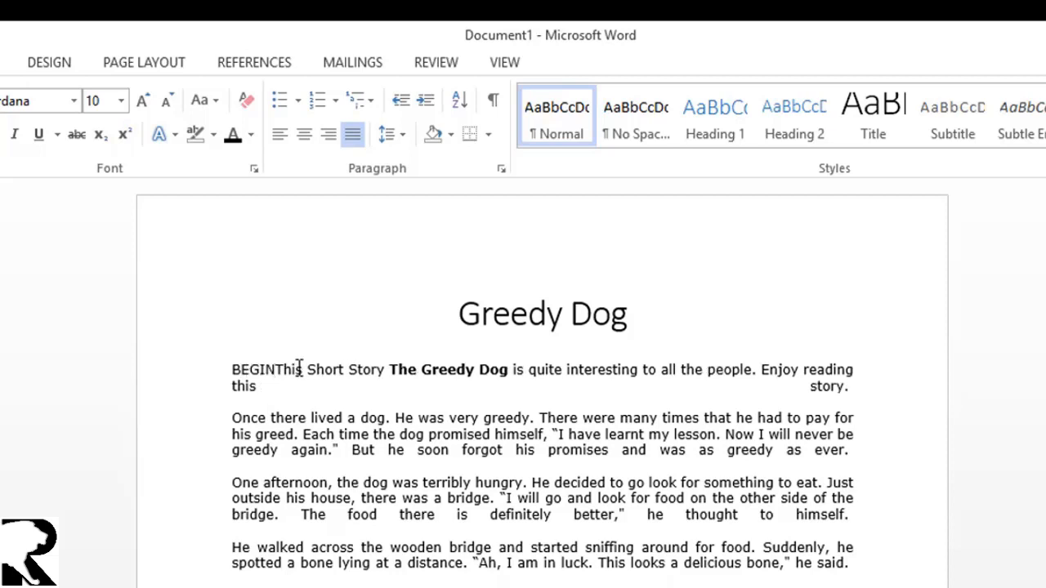
text(:)
key(Return)
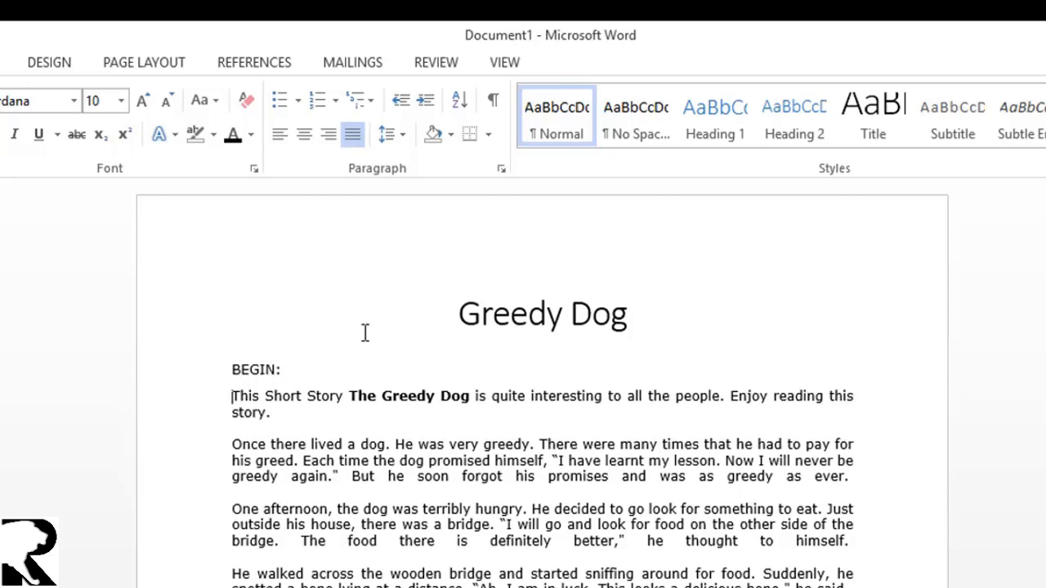
Step: Apply the Heading 1 style to the "BEGIN:" line below the title
drag(282, 369, 89, 357)
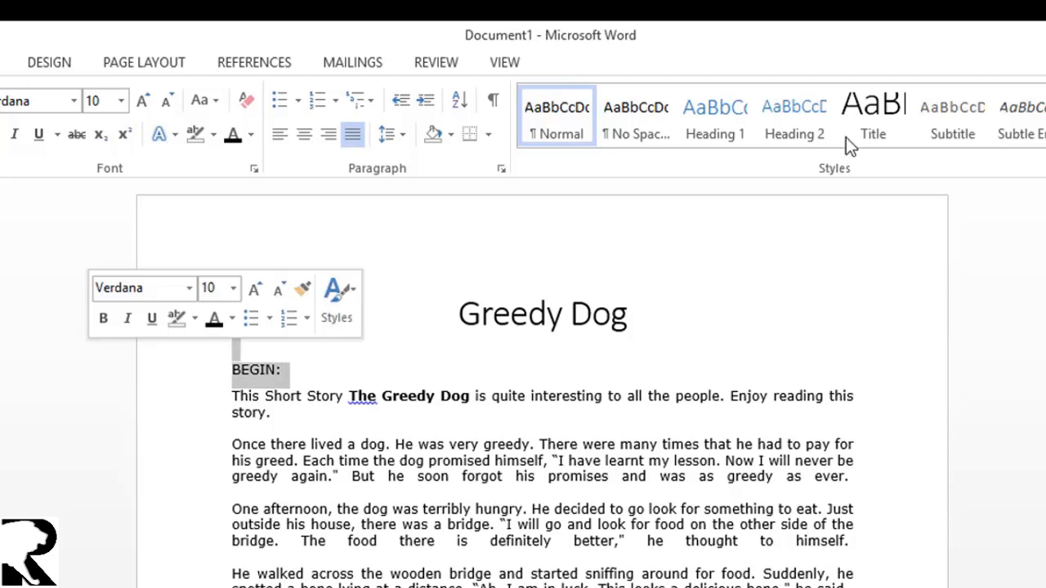
click(715, 109)
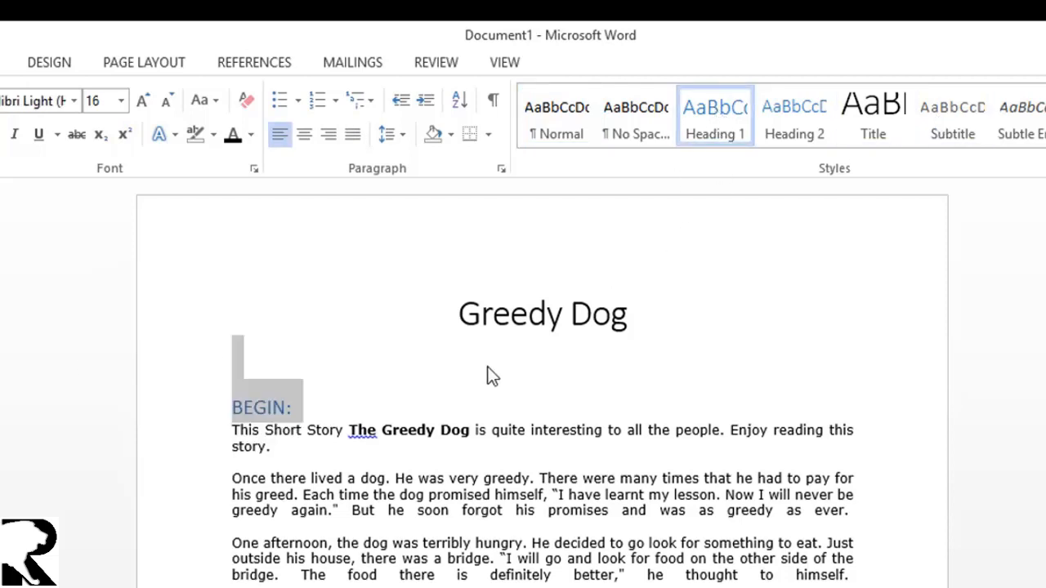
click(491, 376)
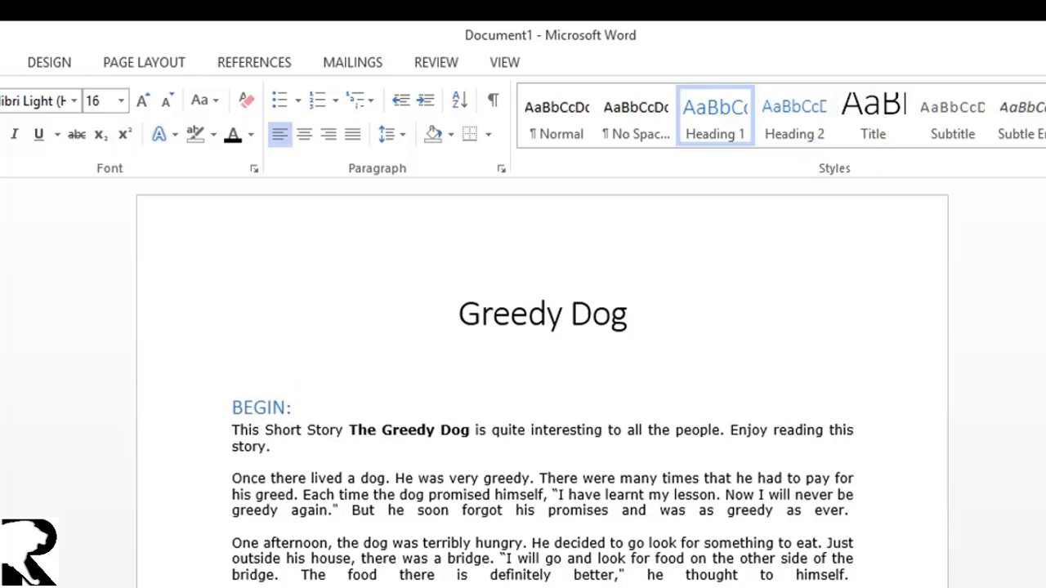
click(1045, 117)
scroll(543, 376, down, 2)
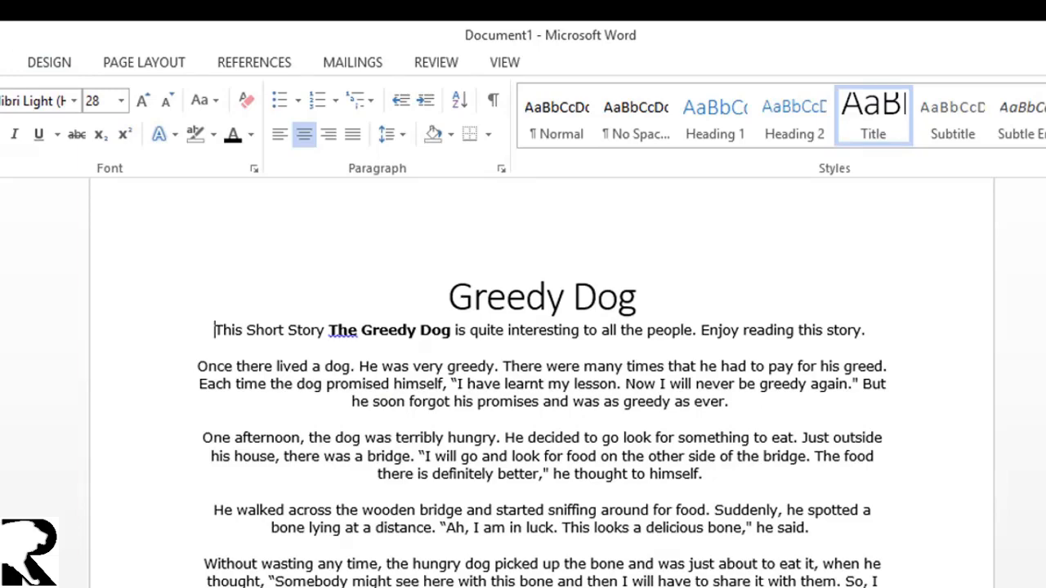
Step: Search the document for the word "lesson"
key(ctrl+f)
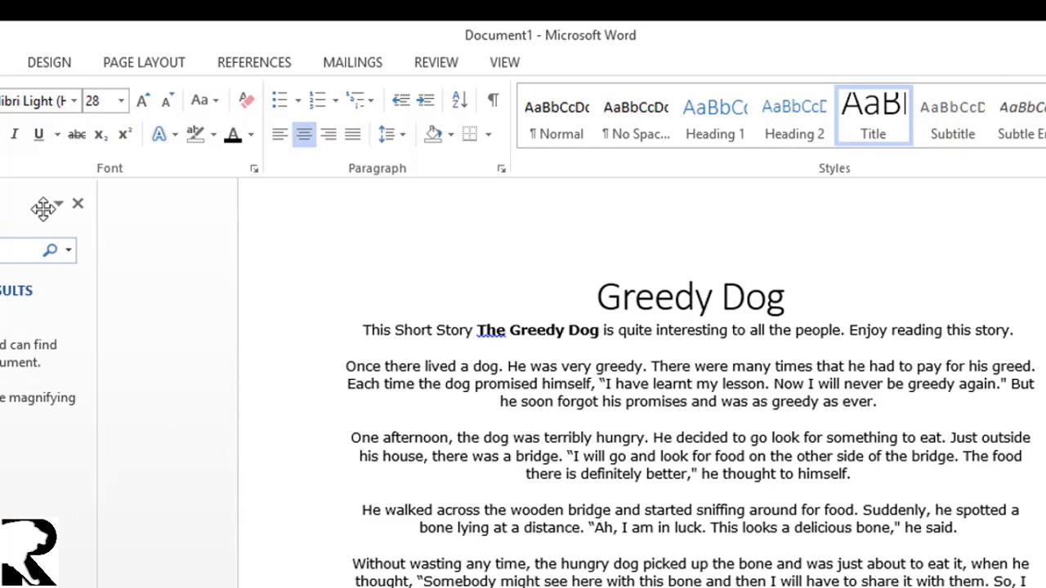
text(dog)
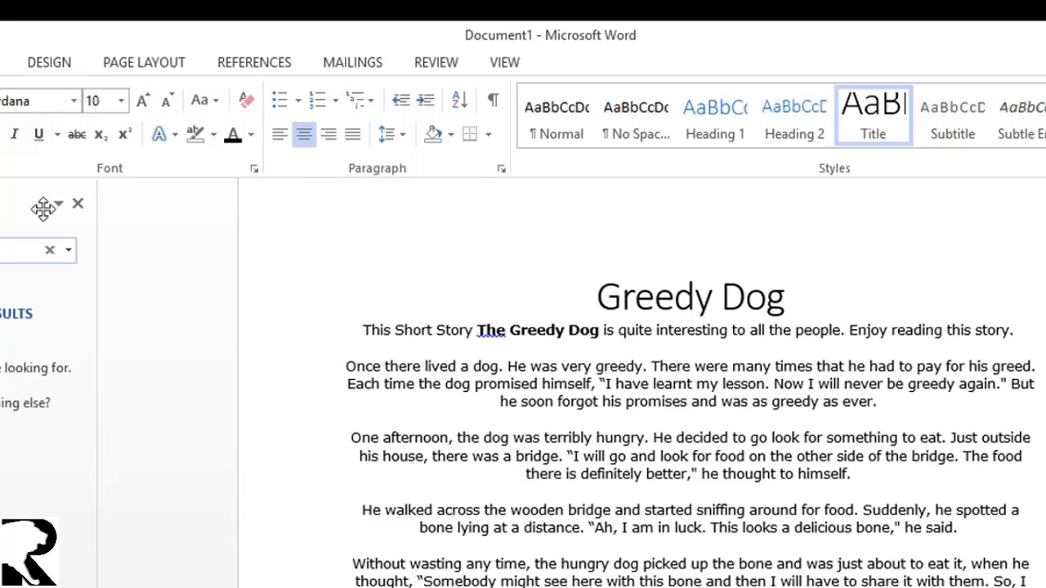
text(n)
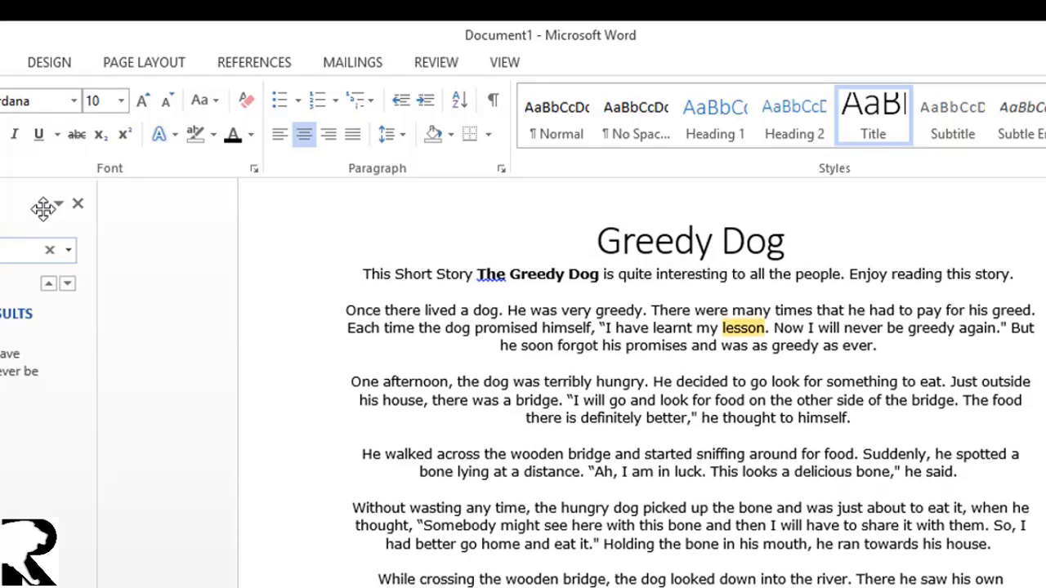
key(Return)
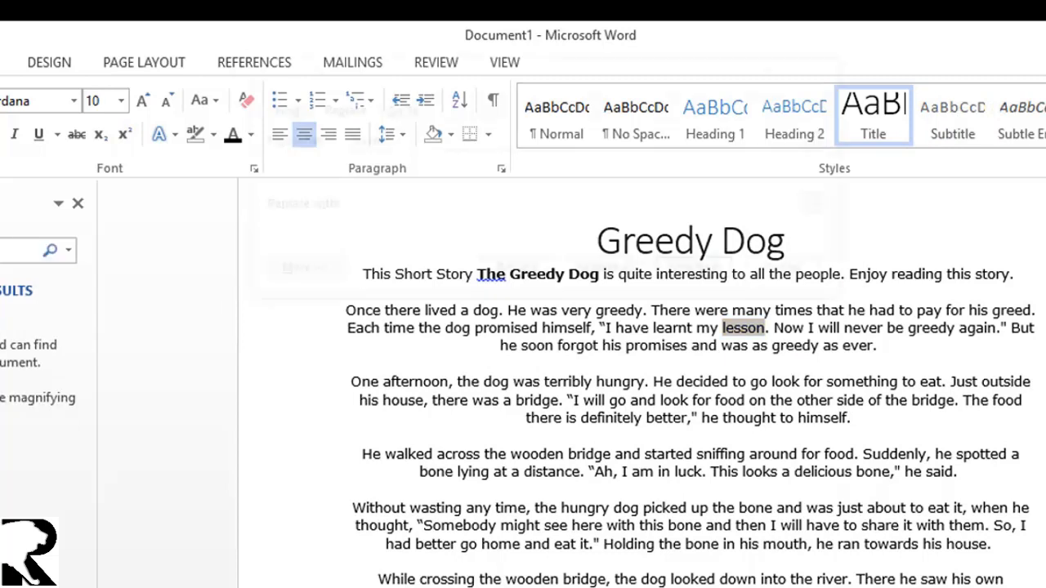
Step: Replace all occurrences of "lesson" with "chapter" throughout the document and close Find and Replace
key(ctrl+h)
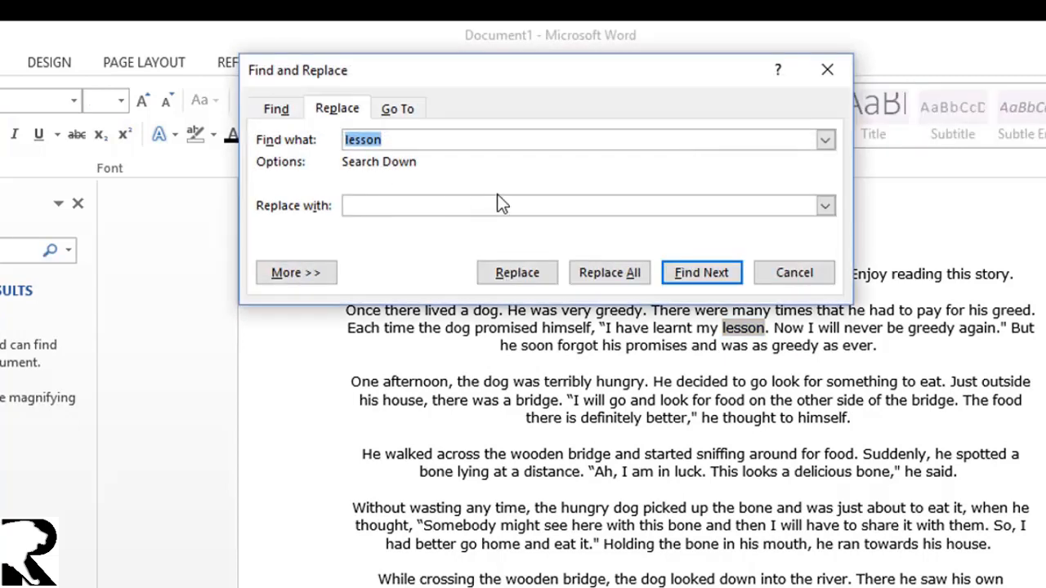
click(416, 208)
text(chap)
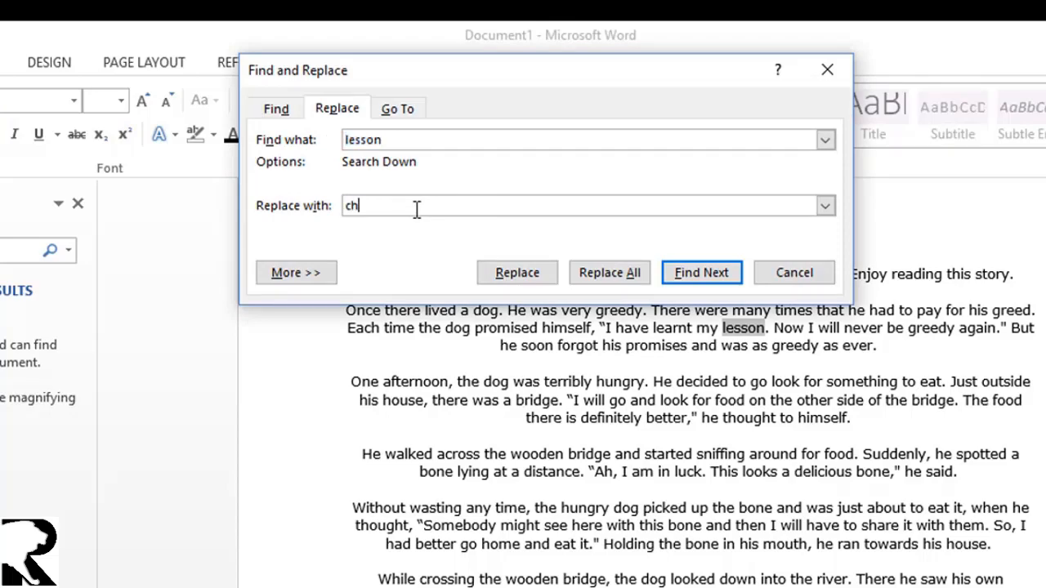
key(BackSpace)
text(pter)
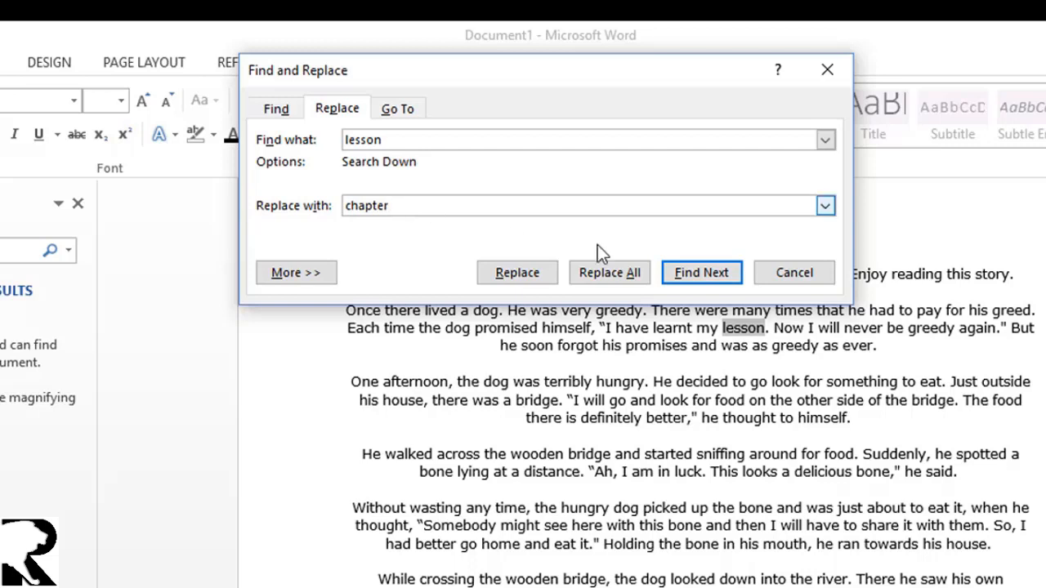
click(599, 278)
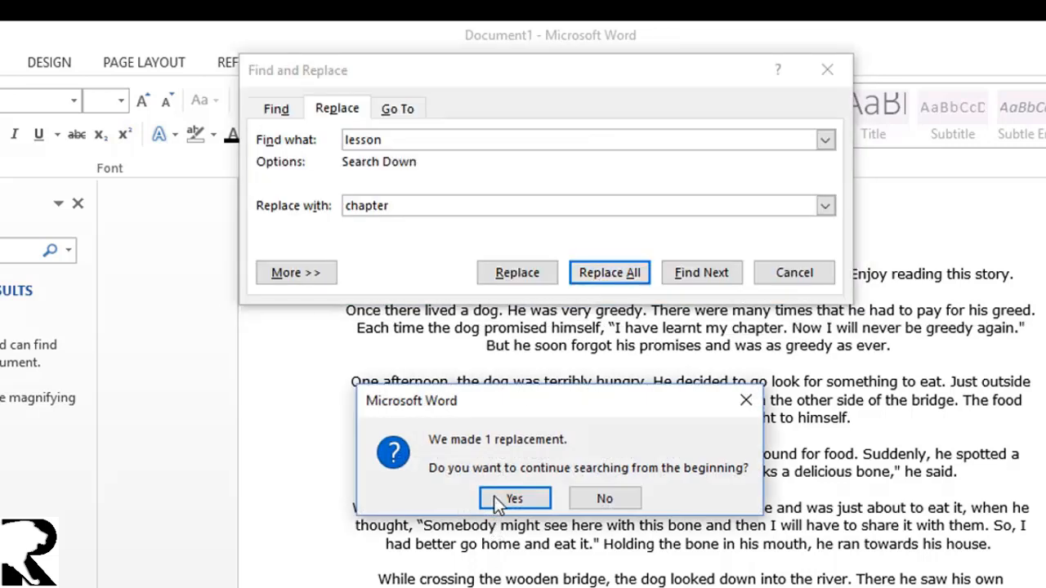
click(509, 493)
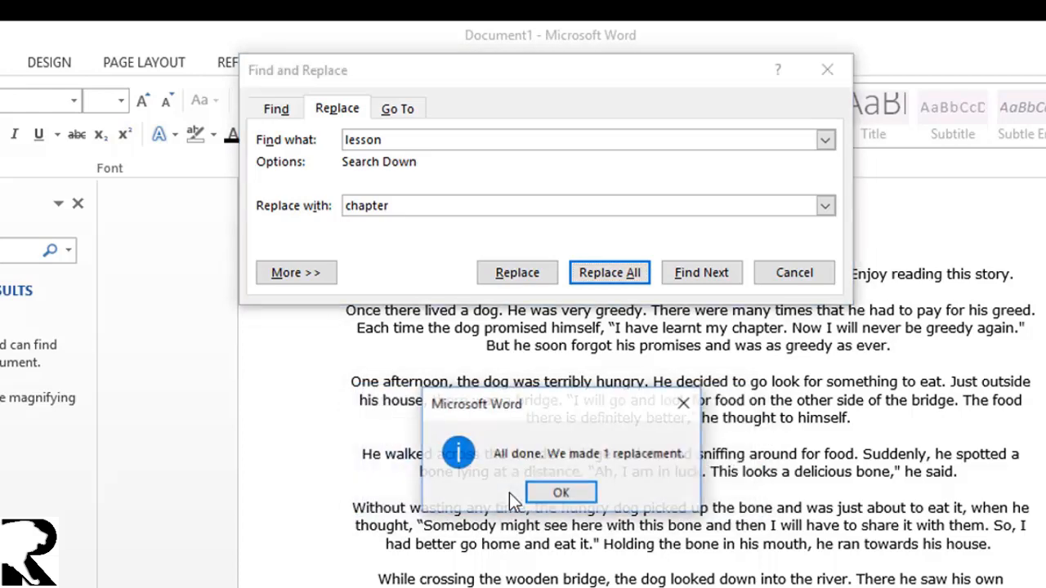
click(553, 493)
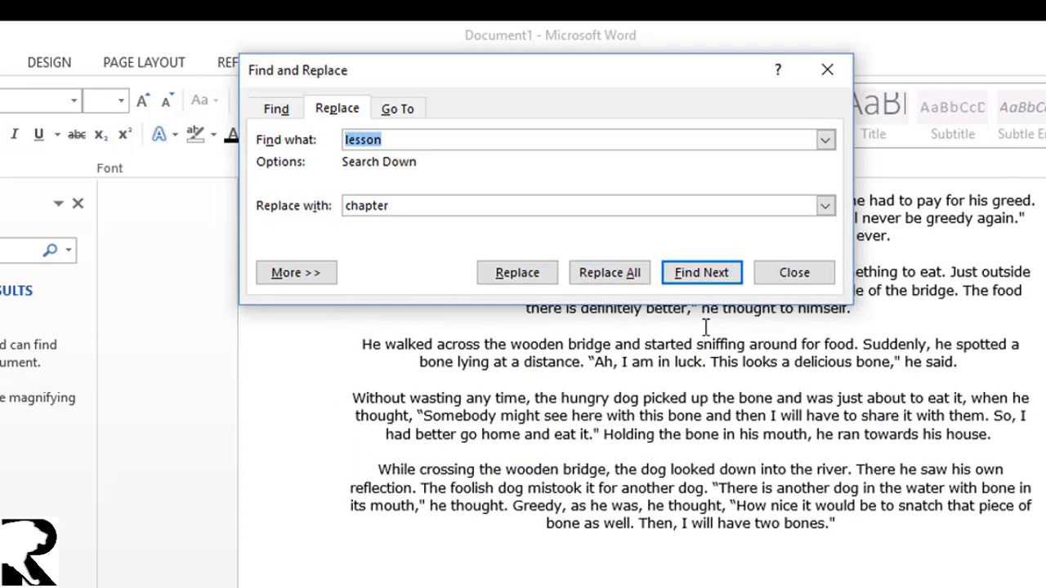
click(780, 273)
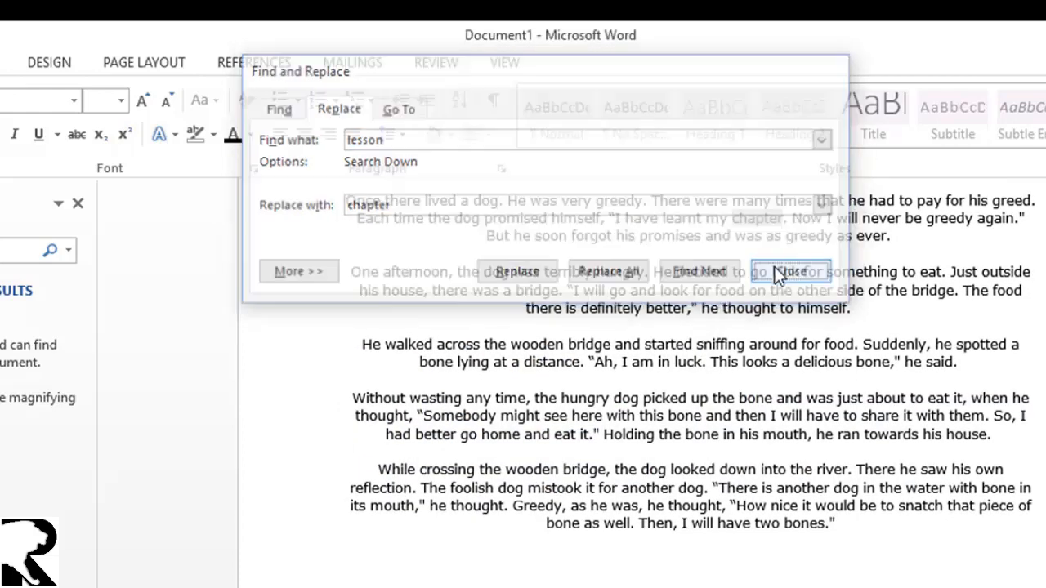
Step: Change "chapter" back to "lesson" in the story's "I have learnt my" sentence
scroll(818, 431, up, 3)
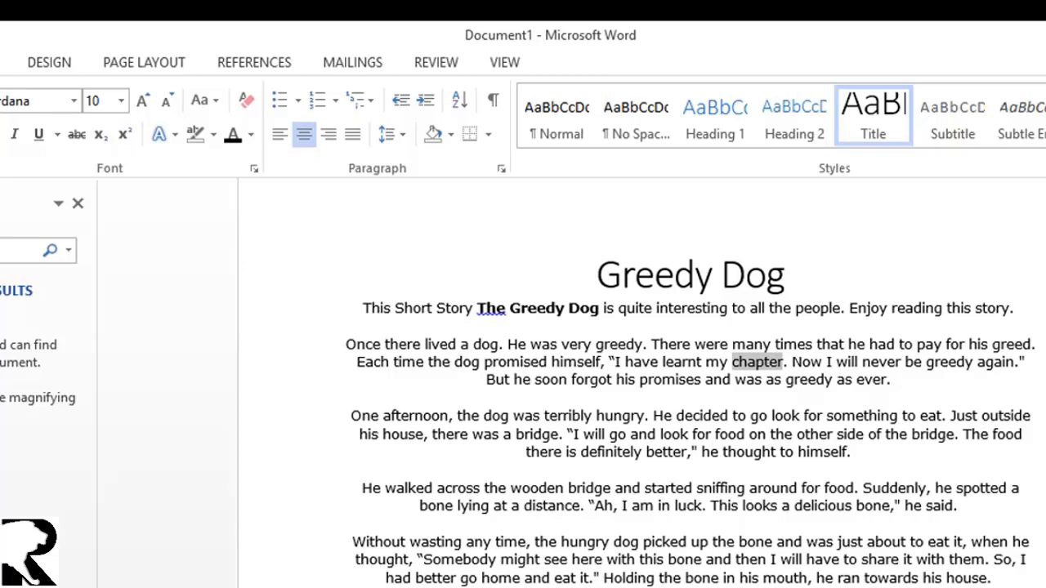
click(962, 505)
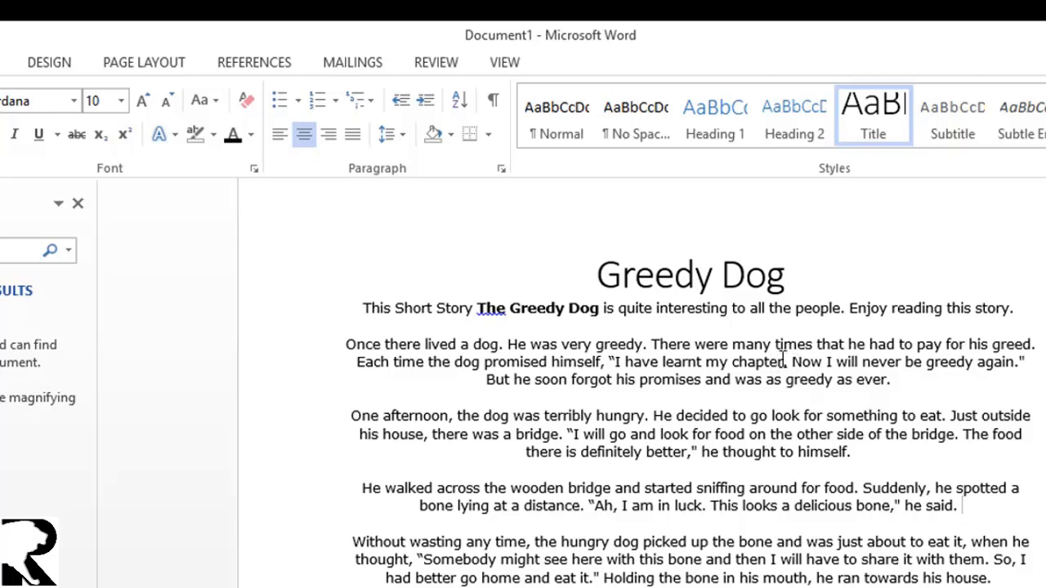
drag(782, 360, 728, 362)
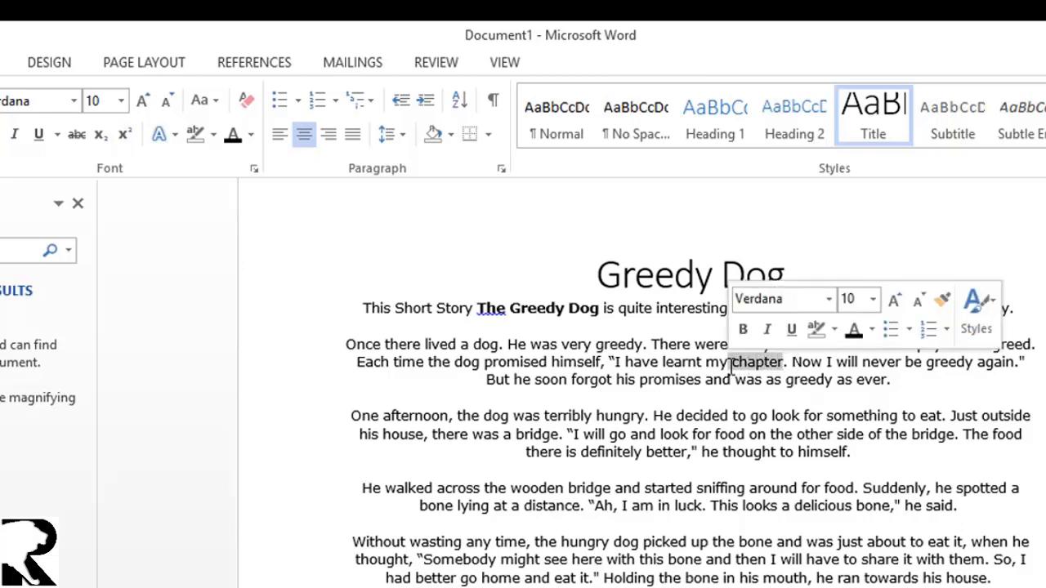
key(Delete)
text(lesso)
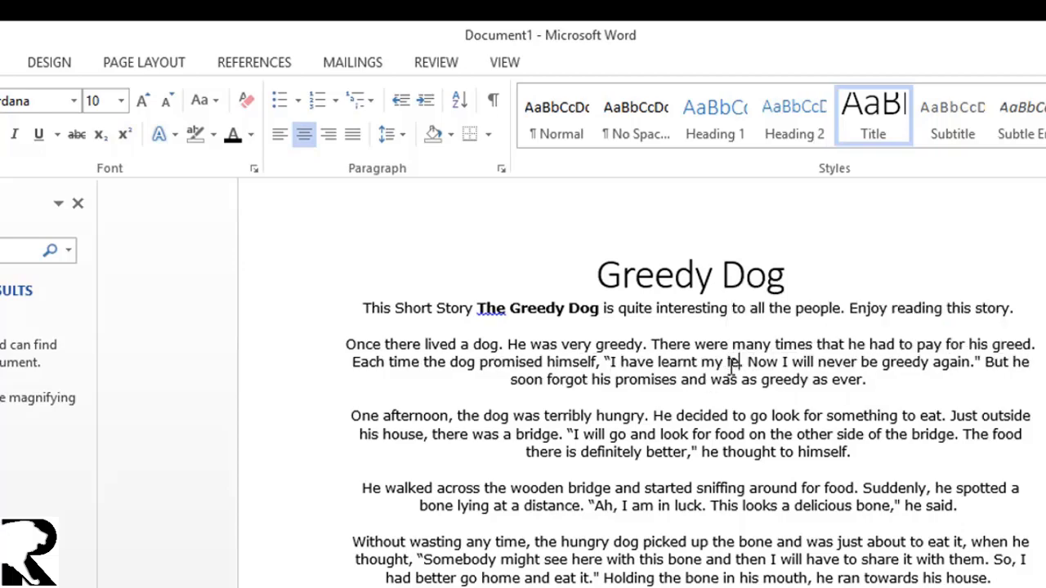
text(n)
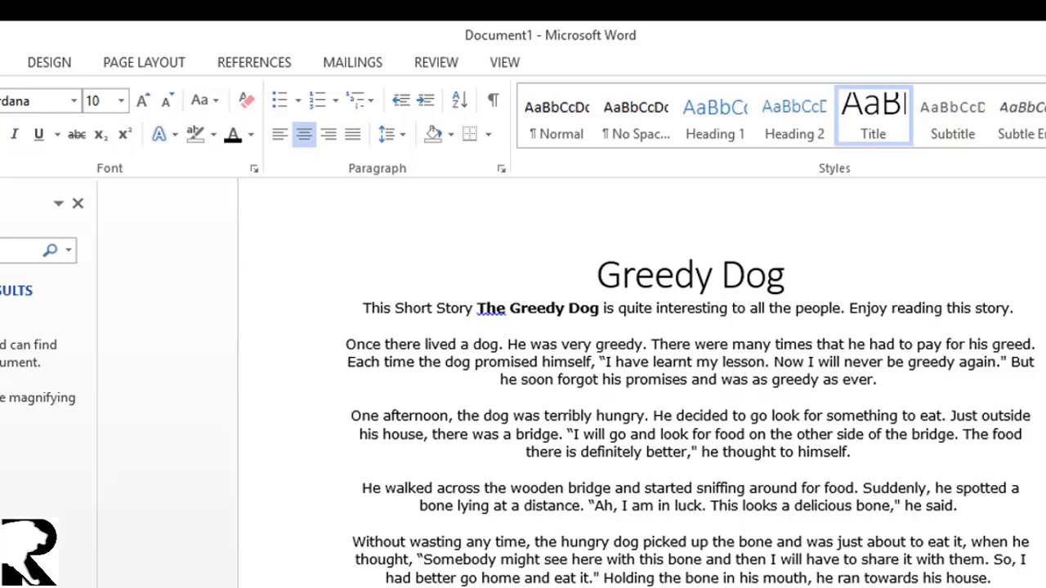
Step: Select all of the document's text twice, clearing the selection each time
click(1042, 150)
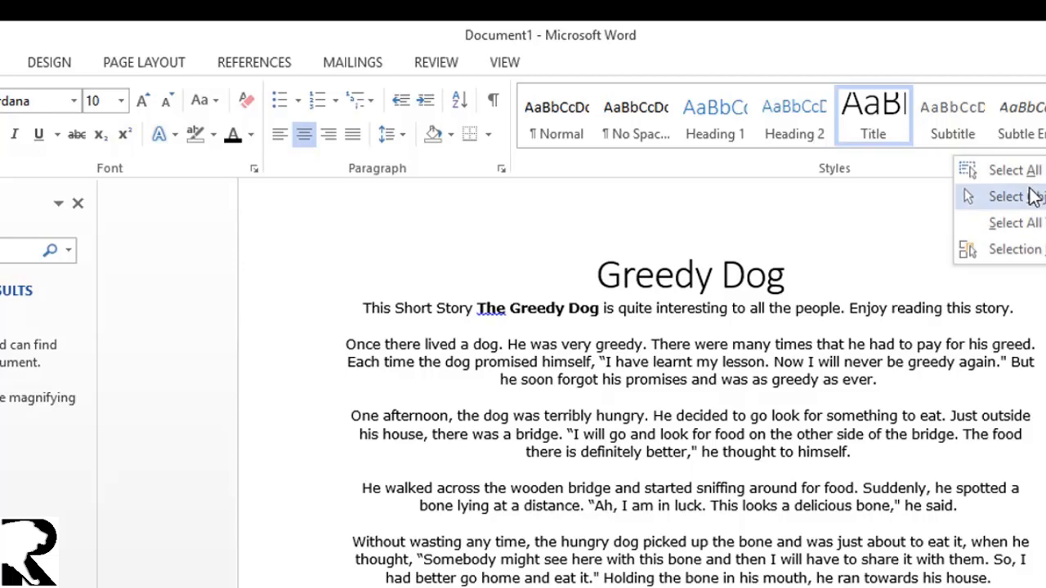
click(1031, 170)
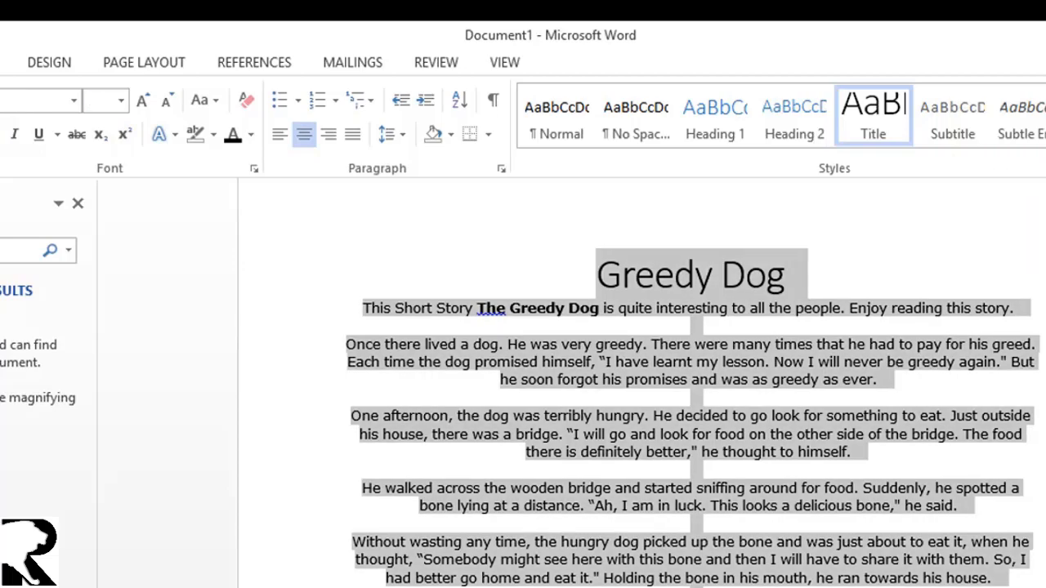
click(1034, 415)
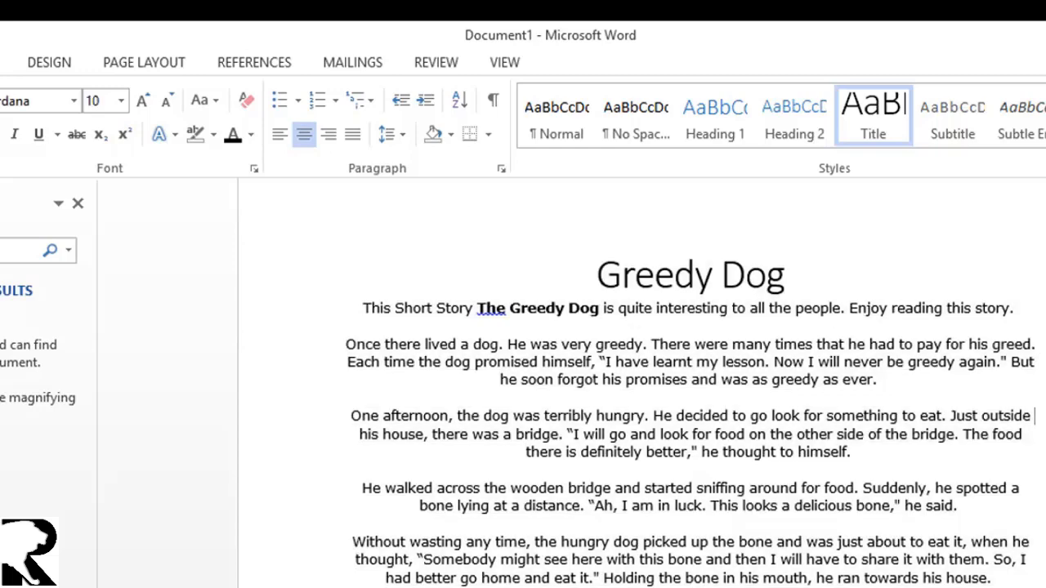
key(ctrl+a)
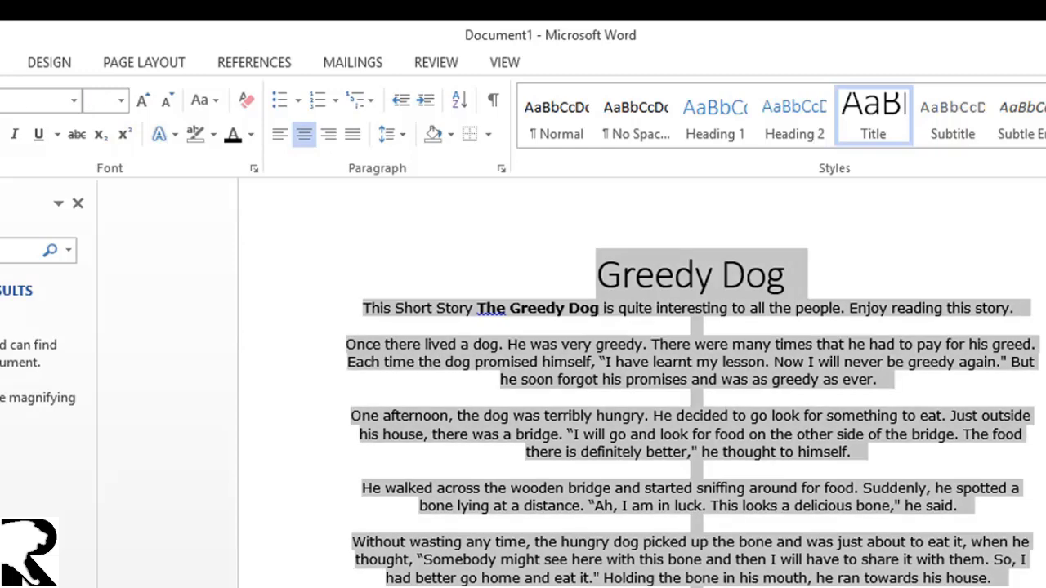
click(1033, 416)
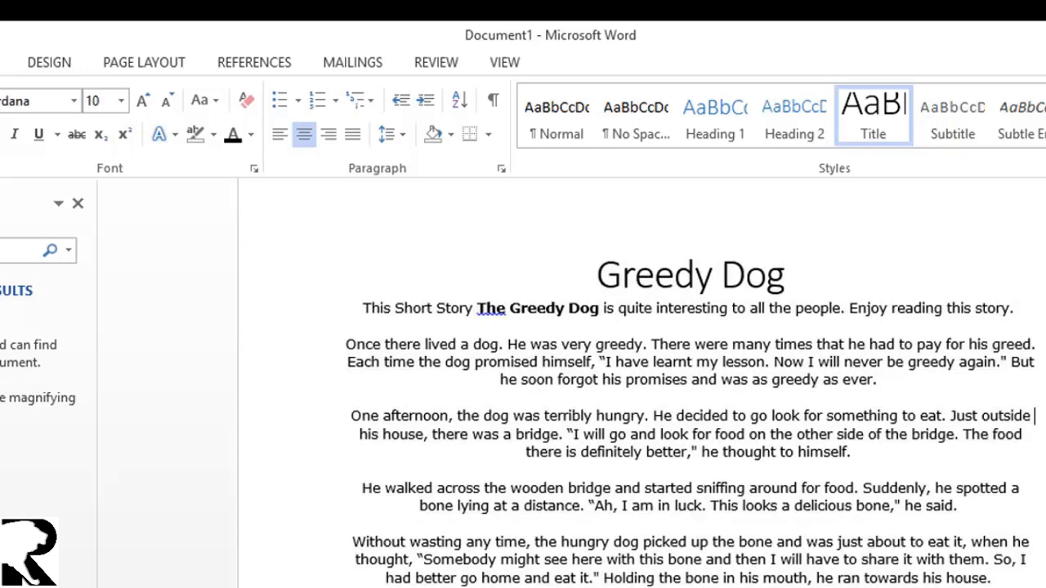
click(1031, 151)
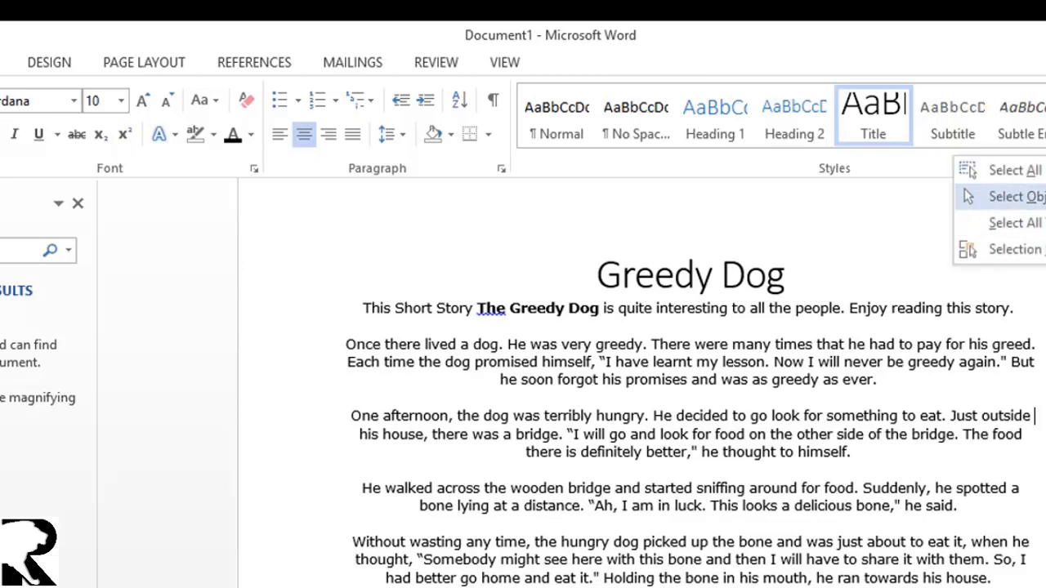
key(Escape)
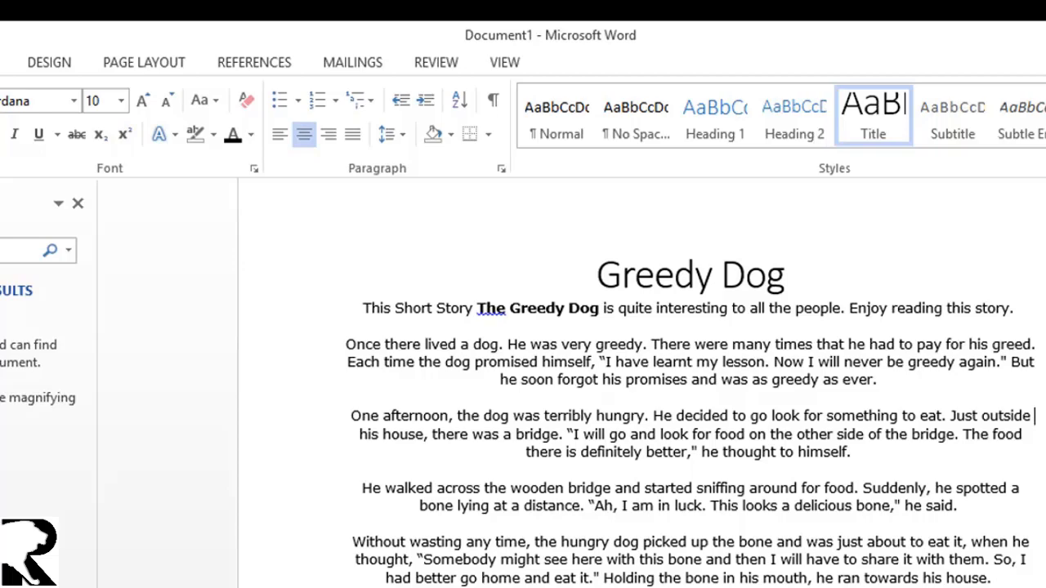
drag(336, 299, 1039, 522)
drag(1044, 452, 178, 585)
scroll(690, 408, down, 1)
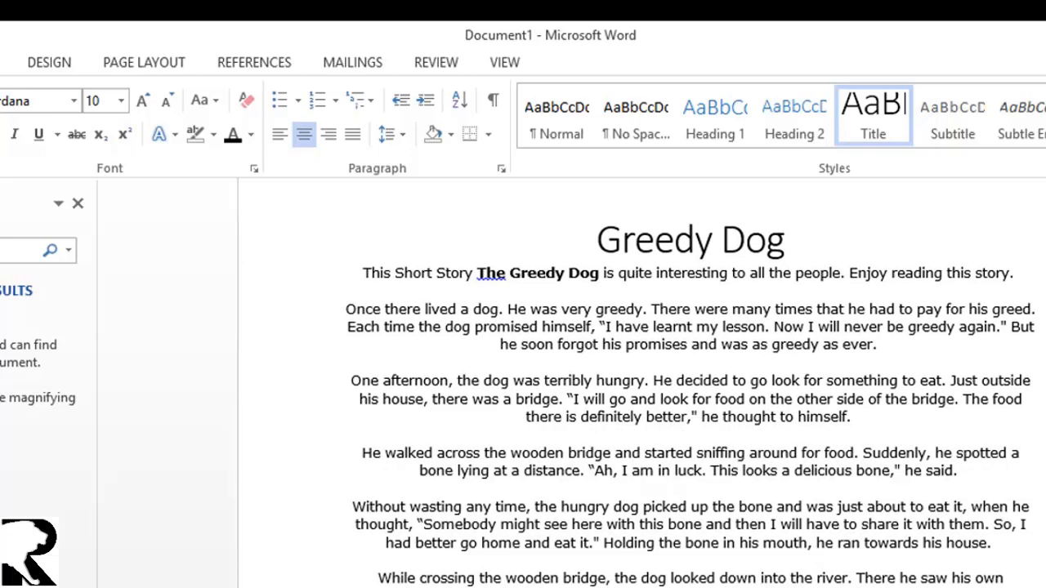
Step: Select the title and the whole story with Select All, ending with nothing selected
click(1004, 171)
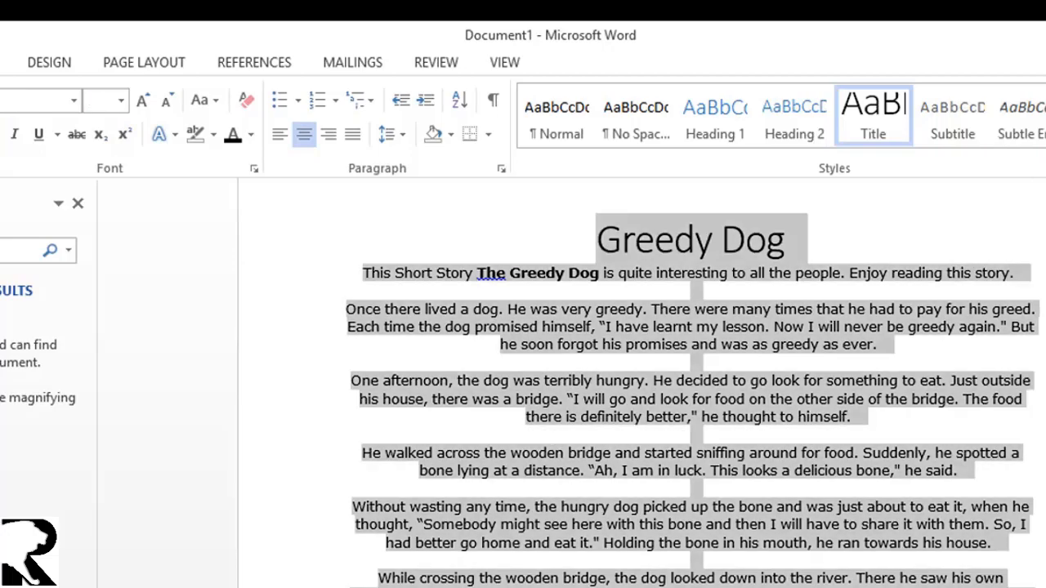
click(1004, 171)
click(1017, 221)
click(1037, 309)
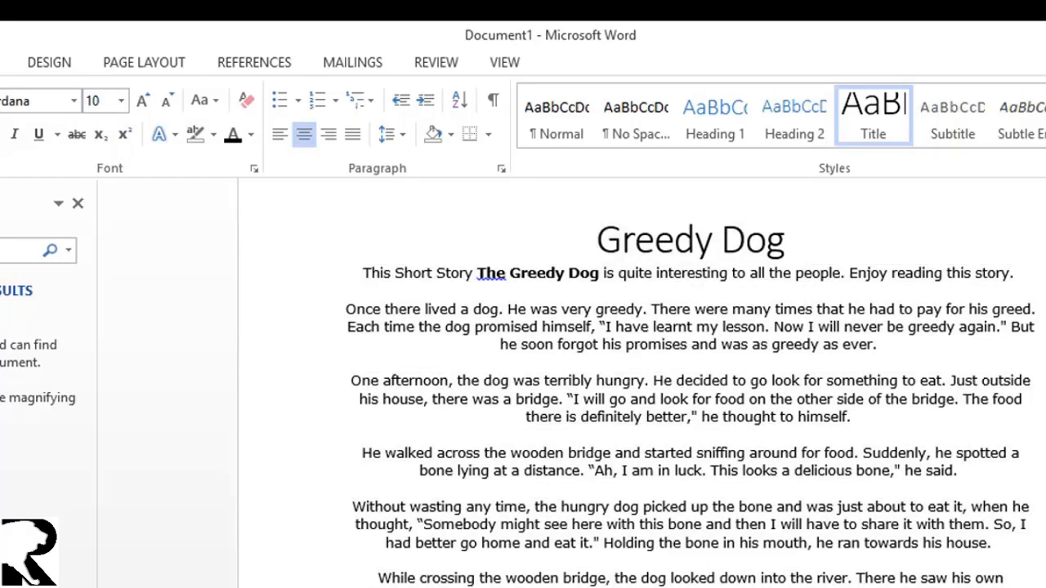